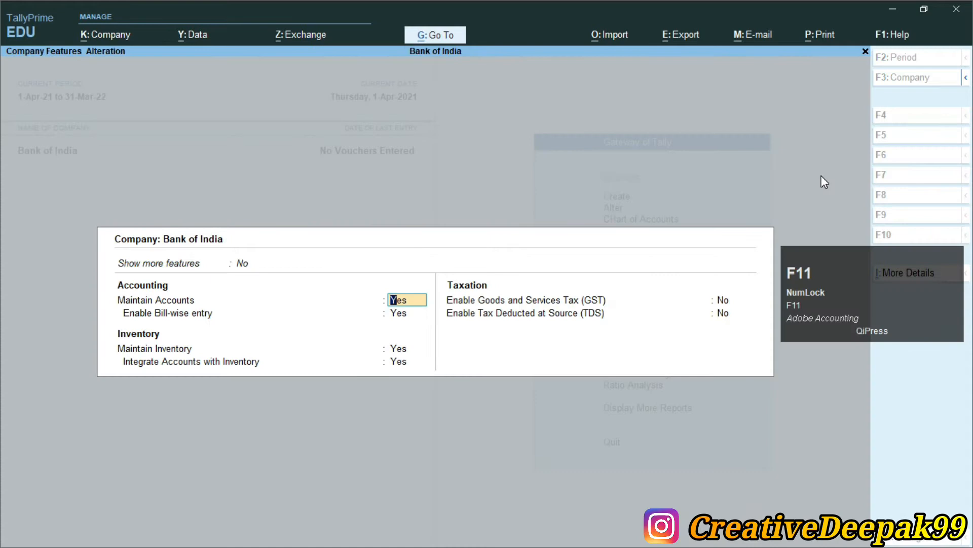
- Set Show more features to Yes in the company features of Bank of India
key(Up)
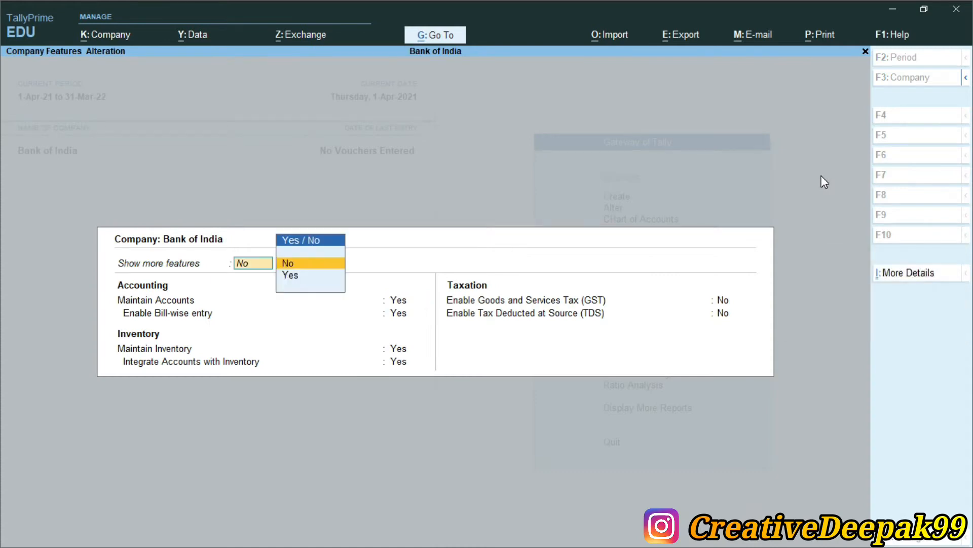
key(ctrl)
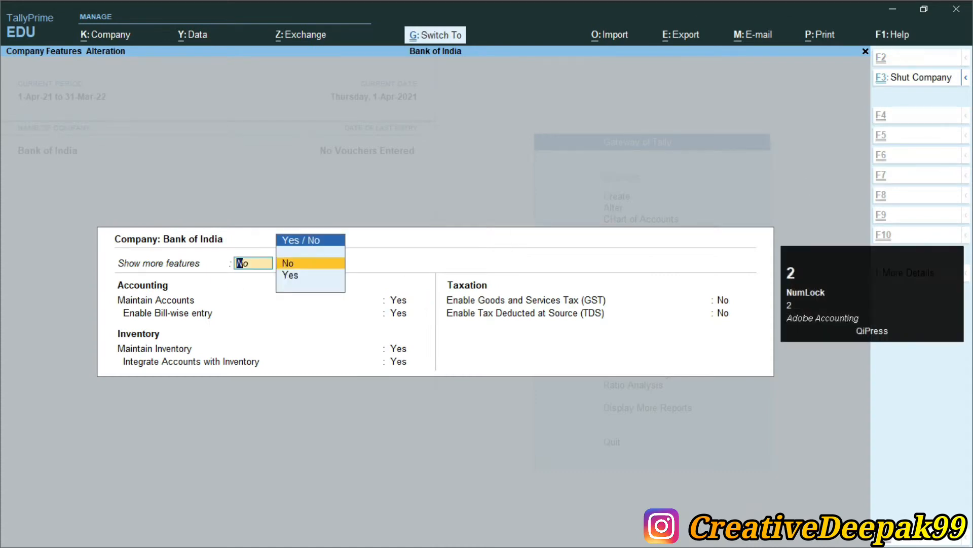
mouse_move(107, 246)
mouse_down()
mouse_move(231, 279)
mouse_move(291, 273)
mouse_up()
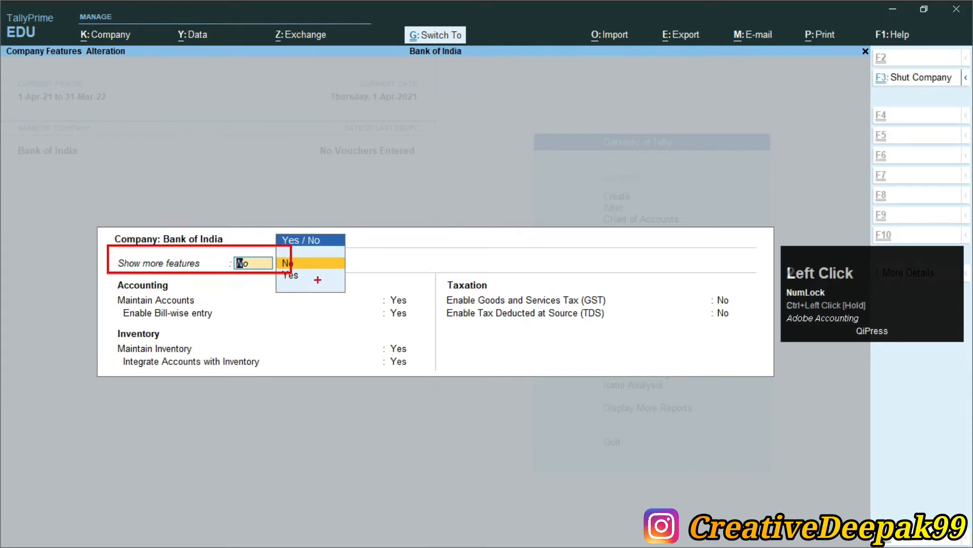
key(2)
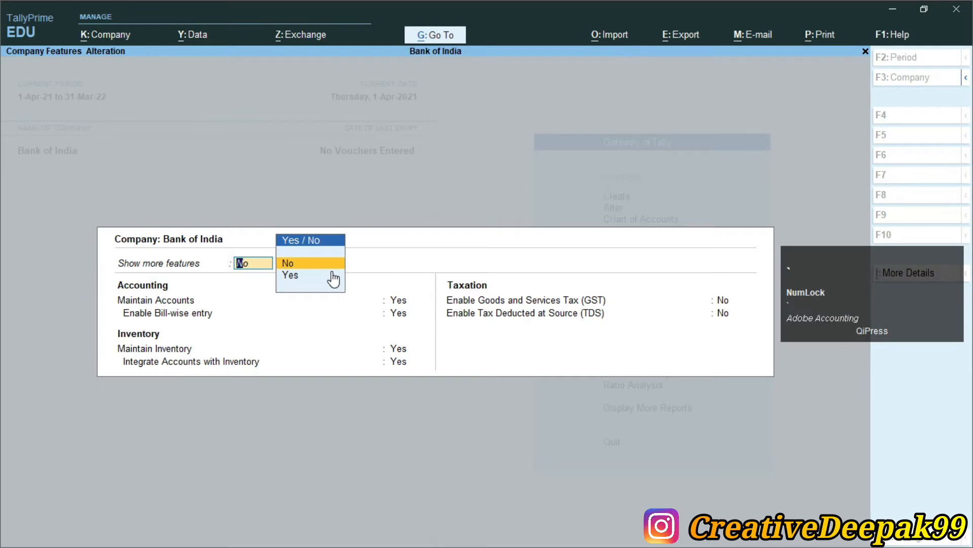
key(Down)
key(Return)
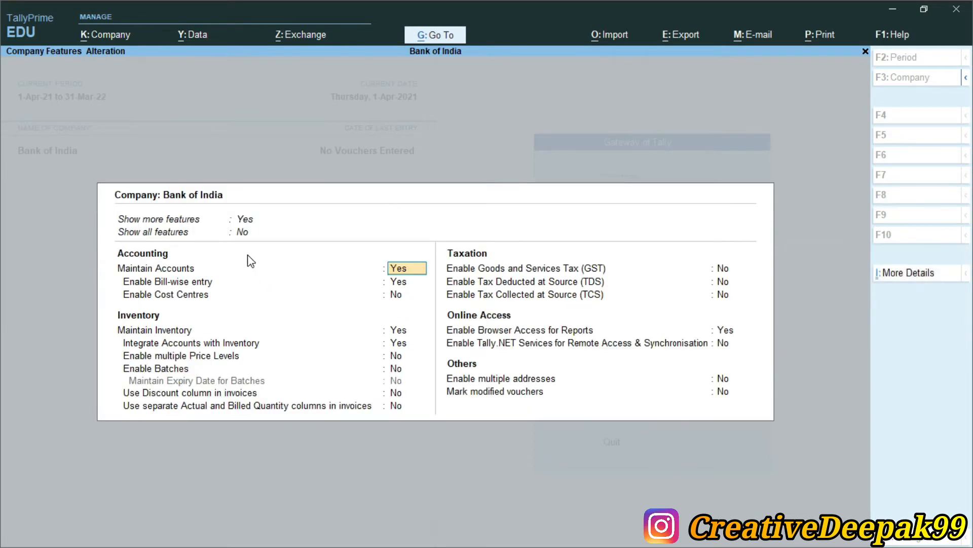
- Set Show all features to Yes in the company features
key(ctrl+2)
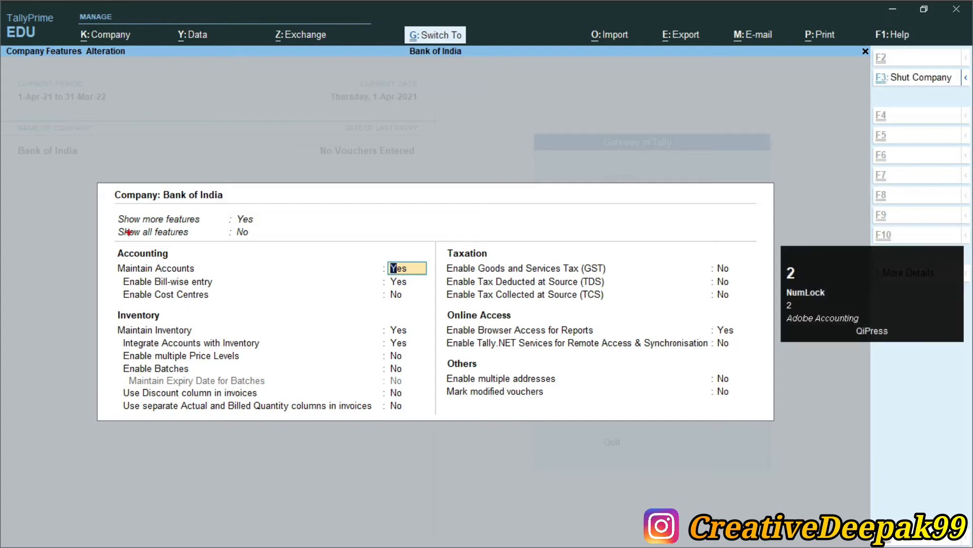
drag(112, 224, 272, 244)
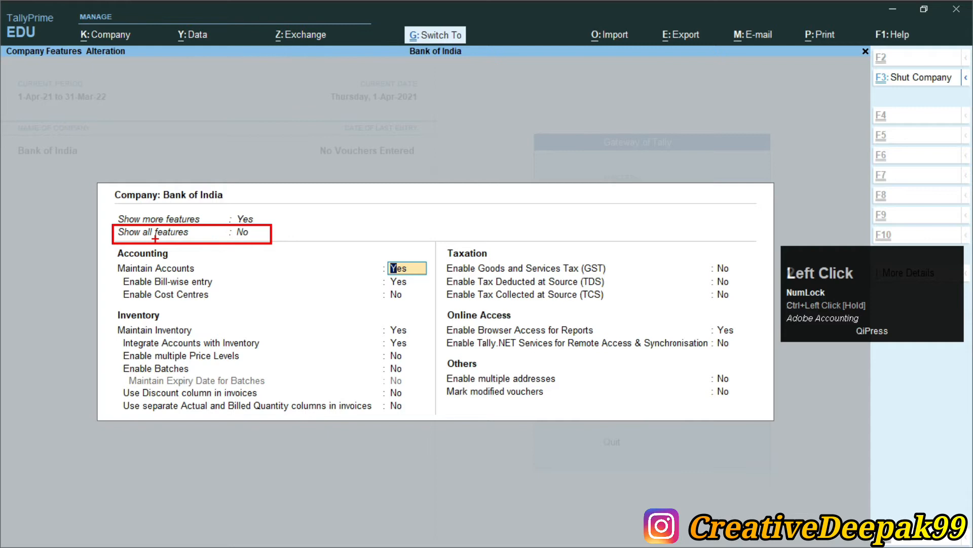
scroll(132, 231, up, 2)
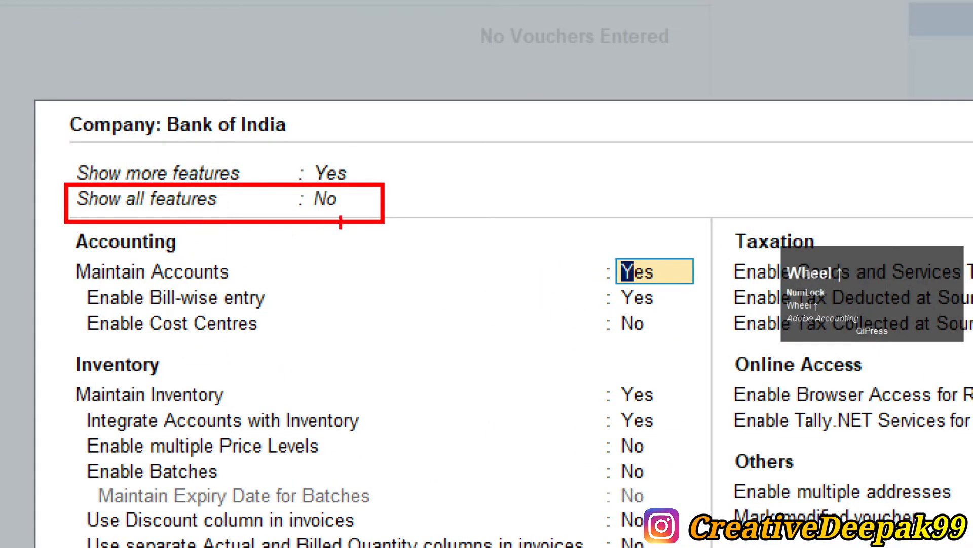
key(Escape)
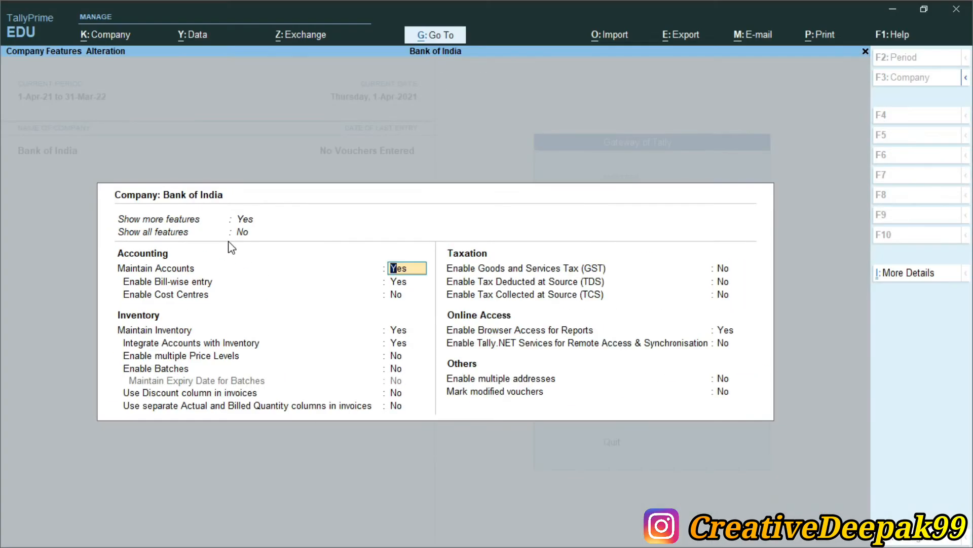
key(Up)
key(Down)
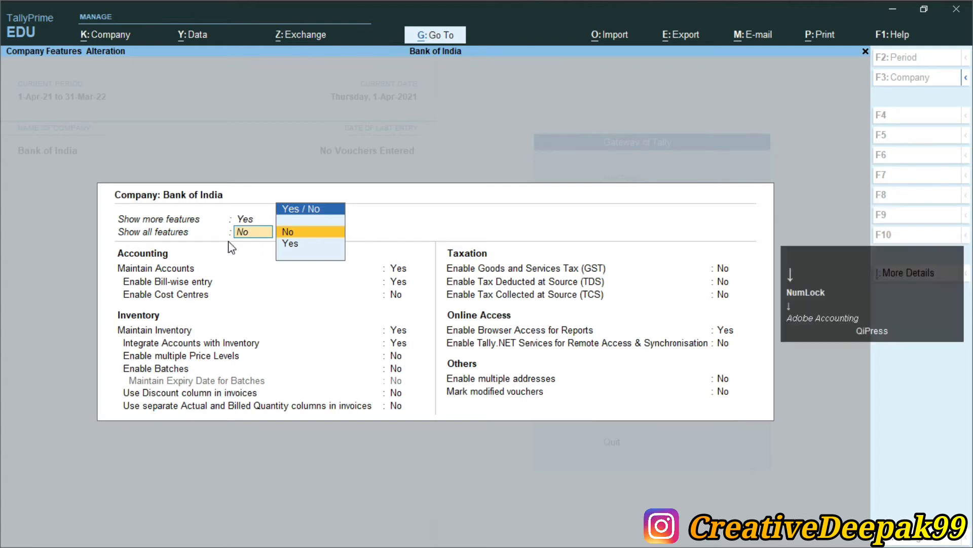
key(Down)
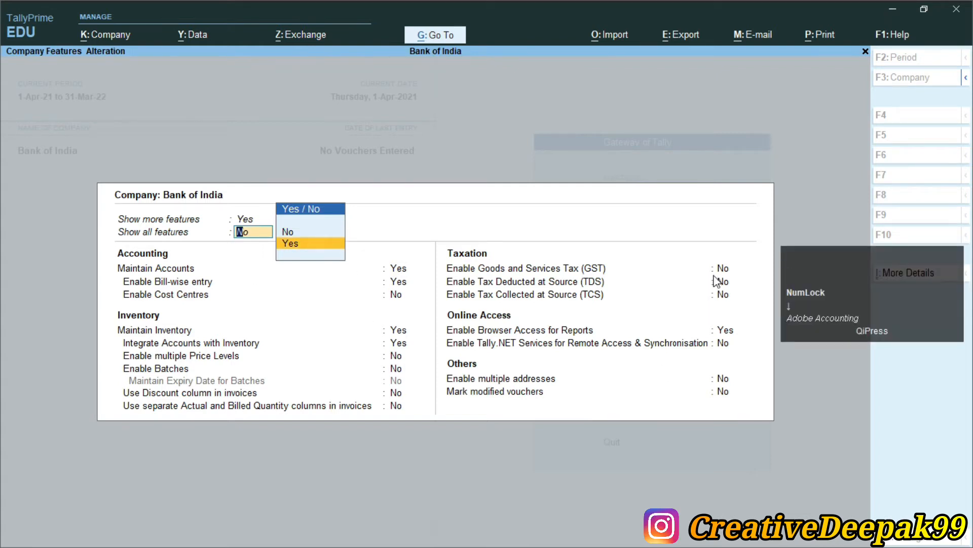
click(809, 178)
drag(857, 315, 865, 261)
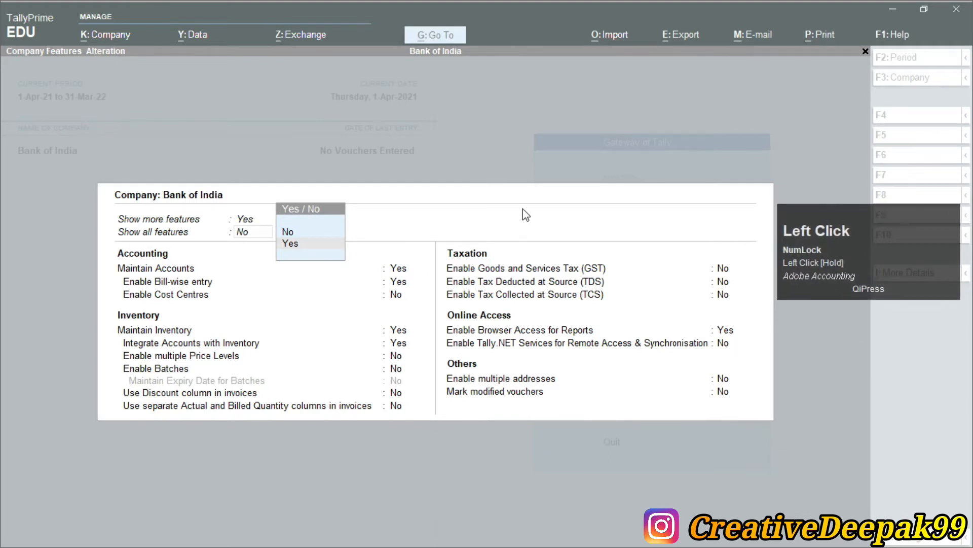
click(526, 214)
click(291, 244)
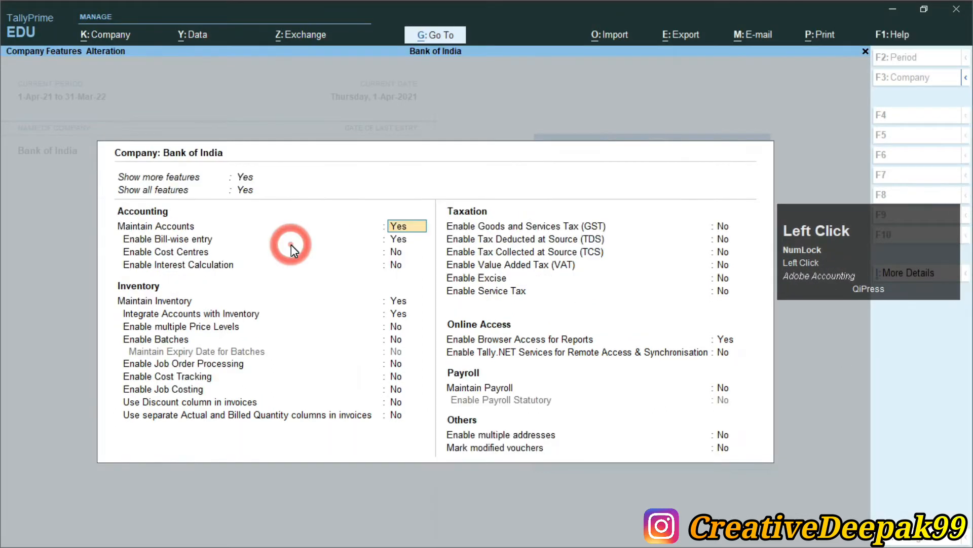
- Set Enable Interest Calculation to Yes among the accounting features
key(Return)
key(Return)
key(Return)
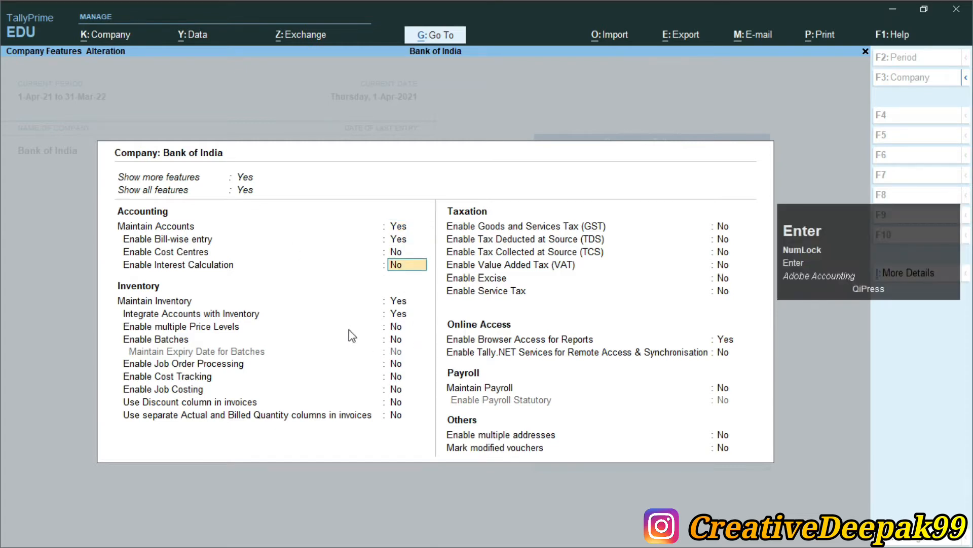
key(ctrl+2)
mouse_move(113, 259)
mouse_down()
mouse_move(185, 279)
mouse_move(425, 278)
mouse_up()
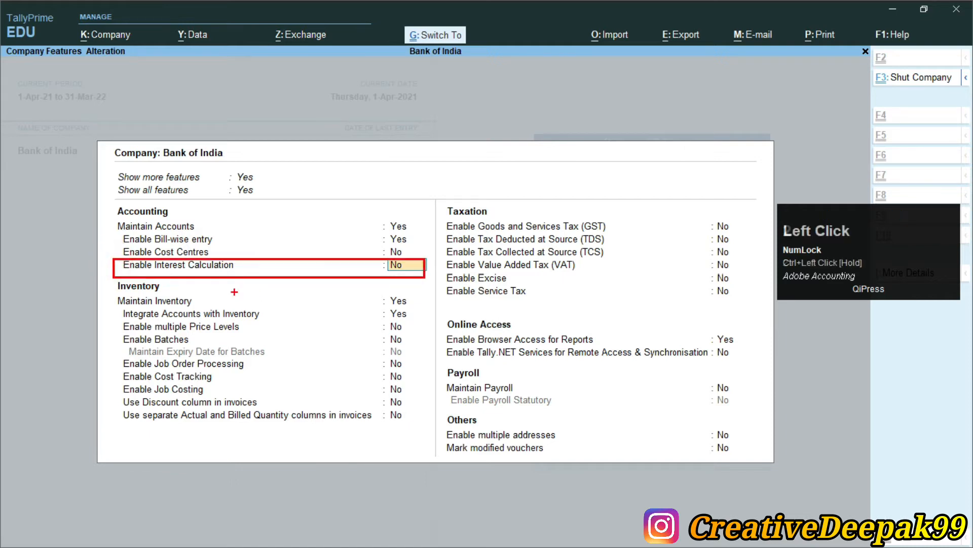
scroll(259, 285, down, 3)
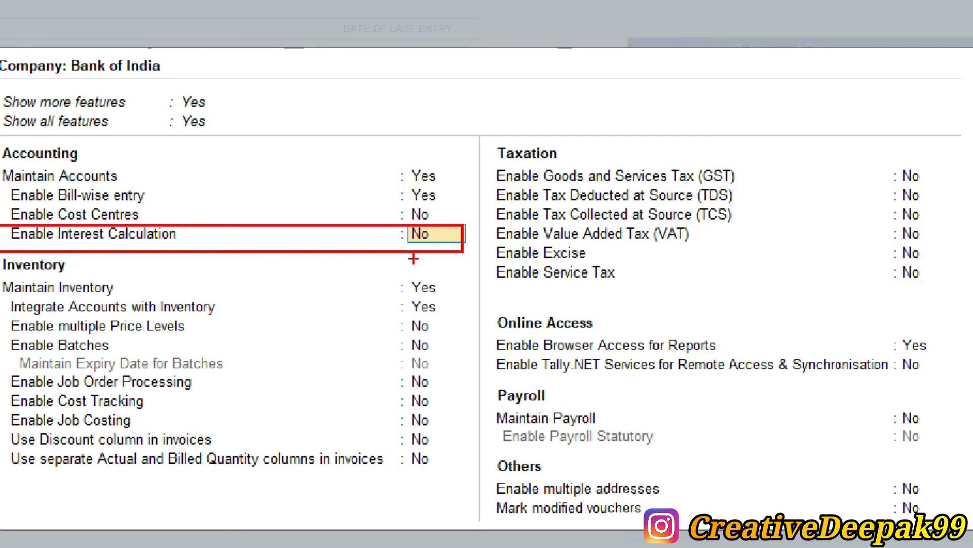
drag(2, 89, 271, 136)
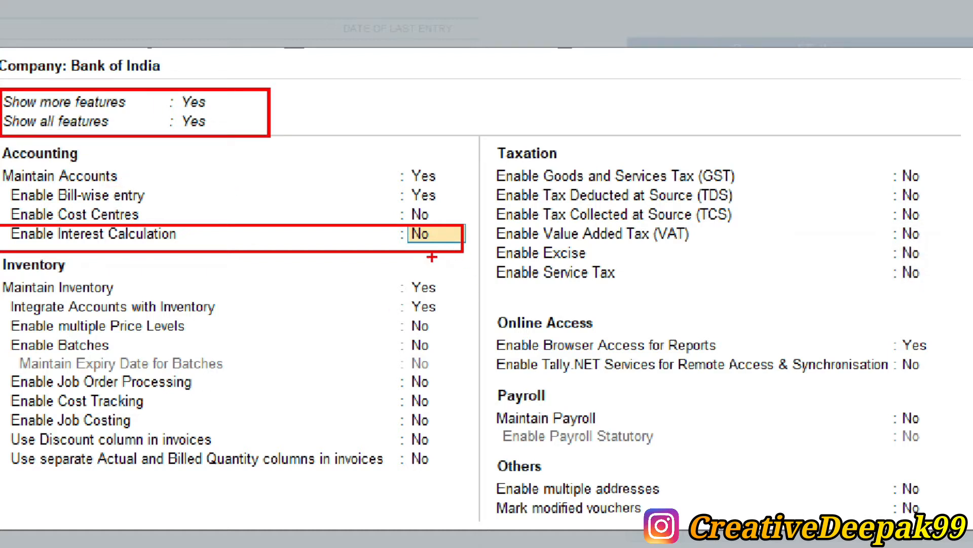
key(Escape)
text(y)
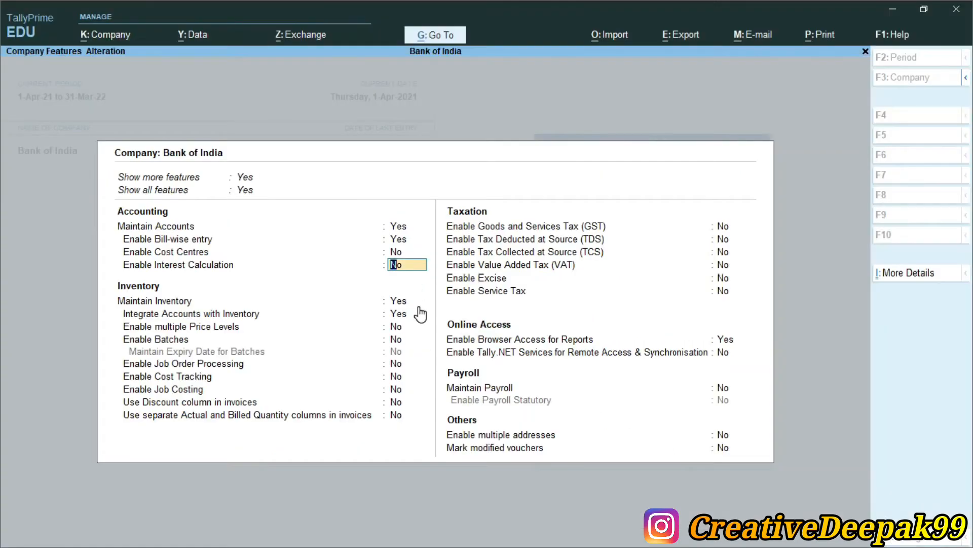
key(Return)
- Keep the remaining inventory, taxation and other features as they are and accept the company features alteration
key(Return)
key(Return)
key(Return)
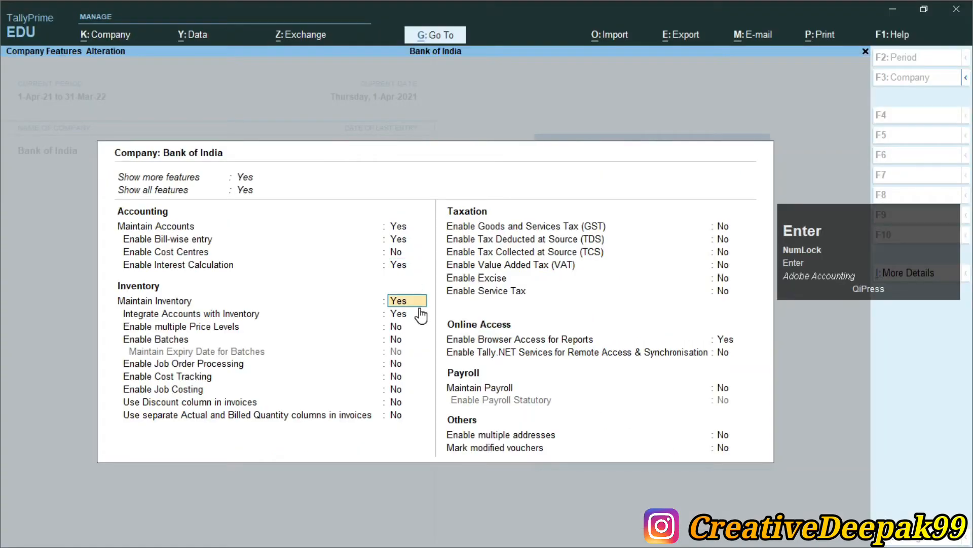
key(Return)
key(Return)
key(Return)
key(Return)
key(Return)
key(Return)
key(Return)
key(Return)
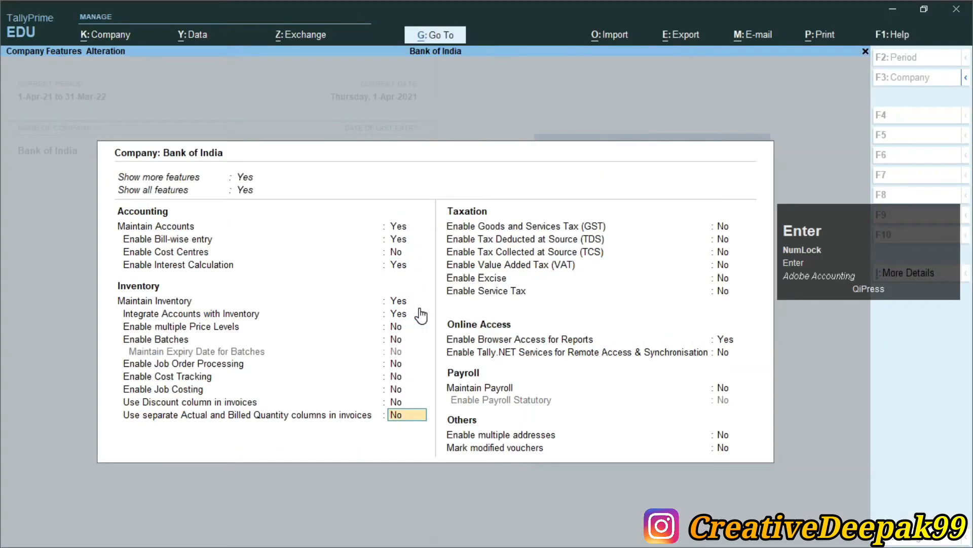
key(Return)
key(Return)
key(Return)
key(Return)
key(Return)
key(Return)
key(Return)
key(Return)
key(Return)
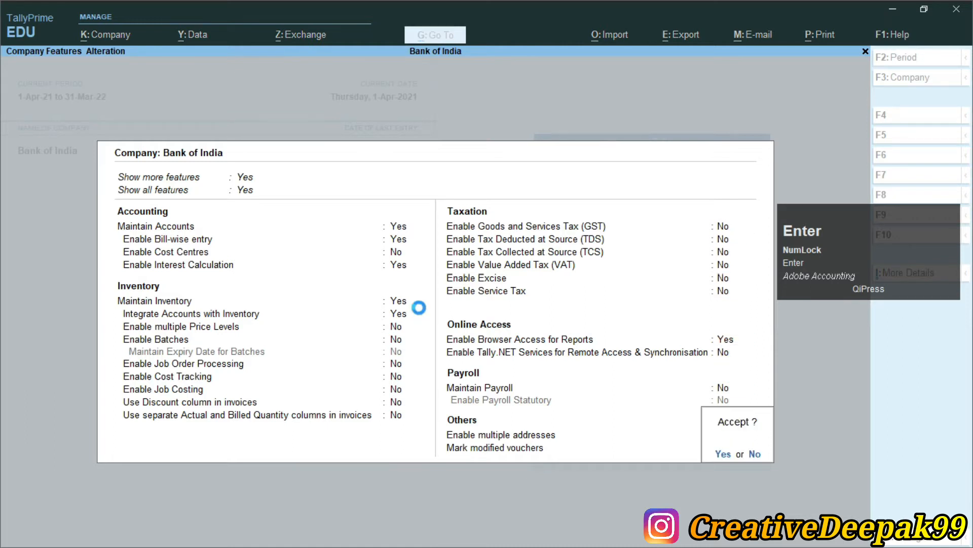
key(Return)
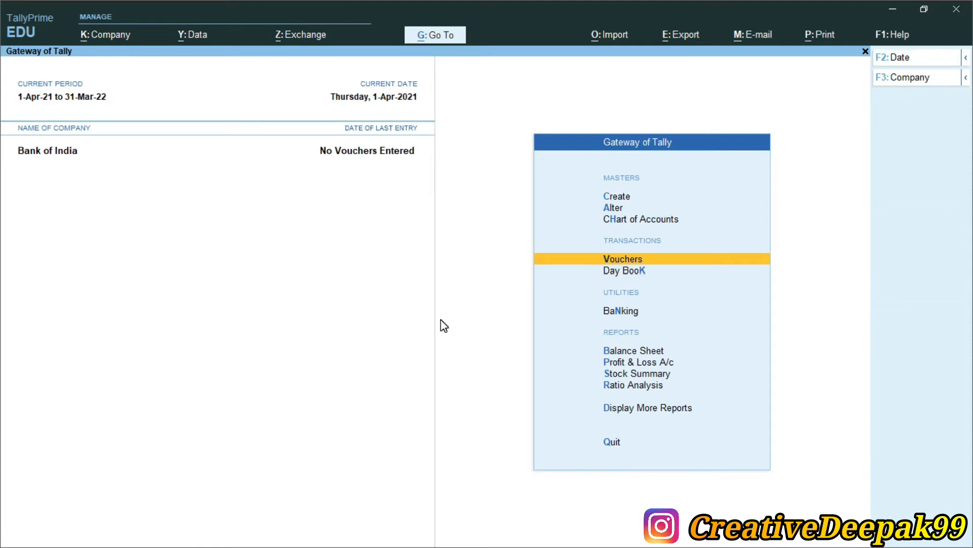
- Switch to the Interest Calculation.pdf in the browser and read the bank interest practice example
key(alt+Tab)
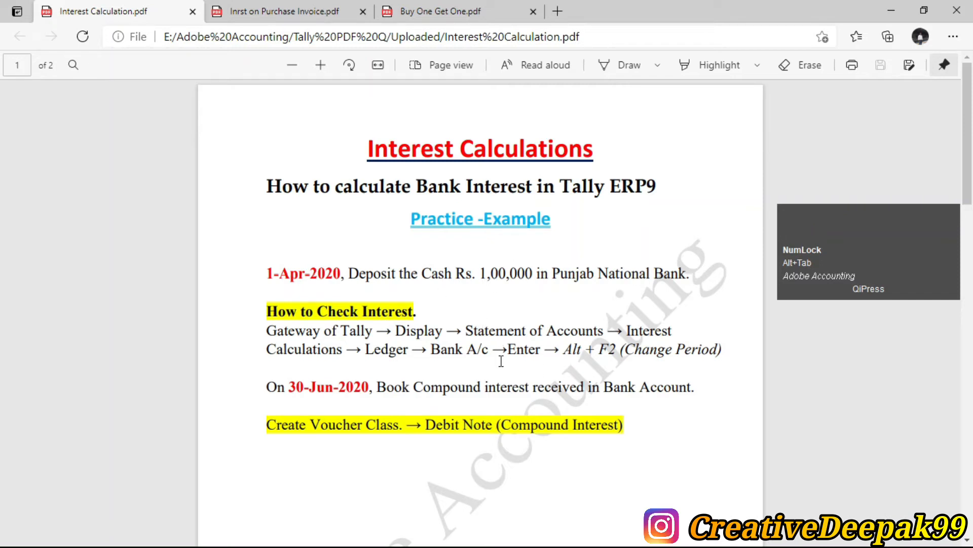
scroll(501, 361, up, 1)
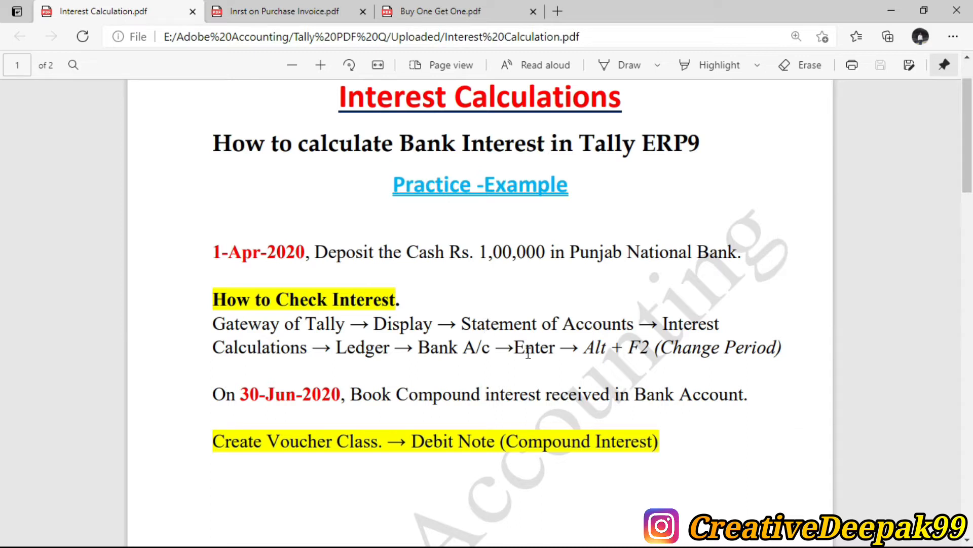
scroll(556, 293, up, 1)
scroll(360, 312, down, 1)
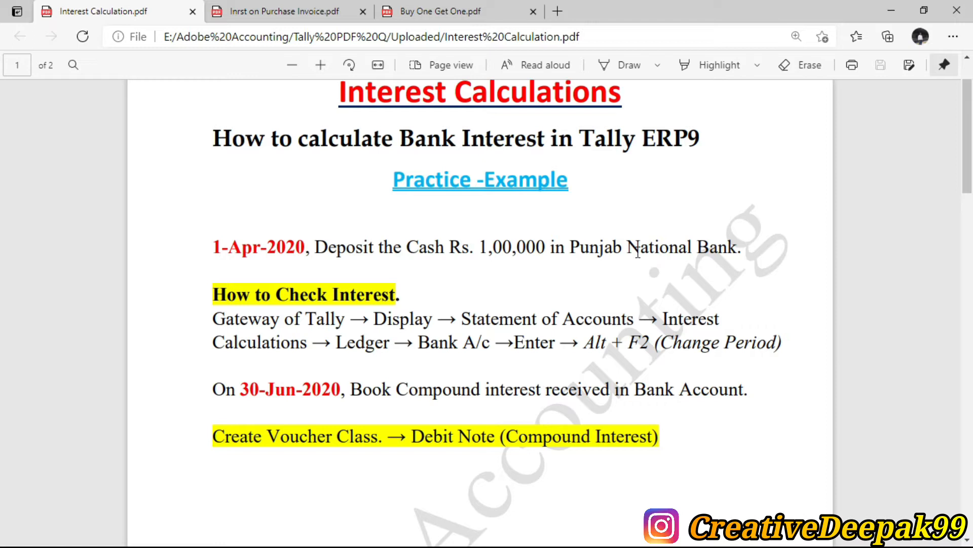
- Switch back to TallyPrime and start creating a new ledger from the accounting masters
key(alt+Tab)
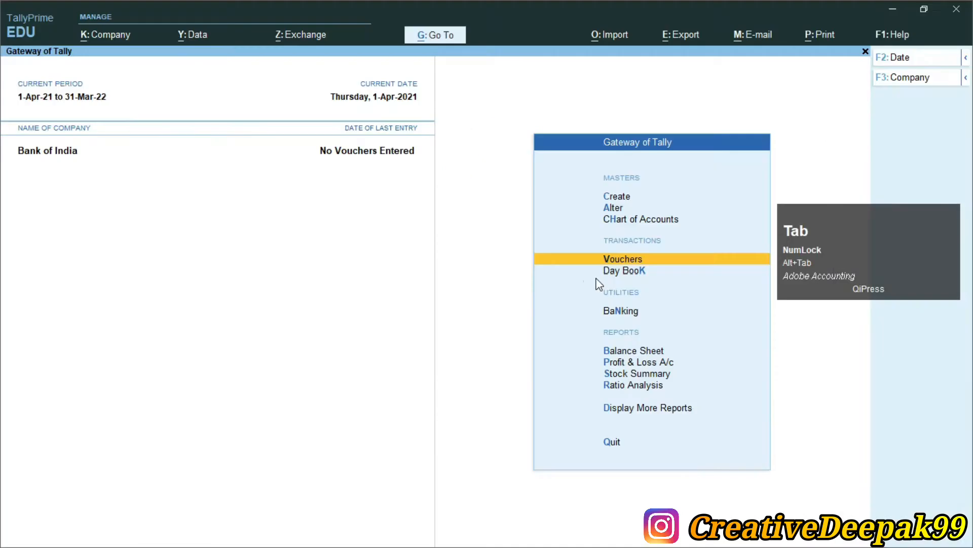
key(Up)
key(Up)
key(Up)
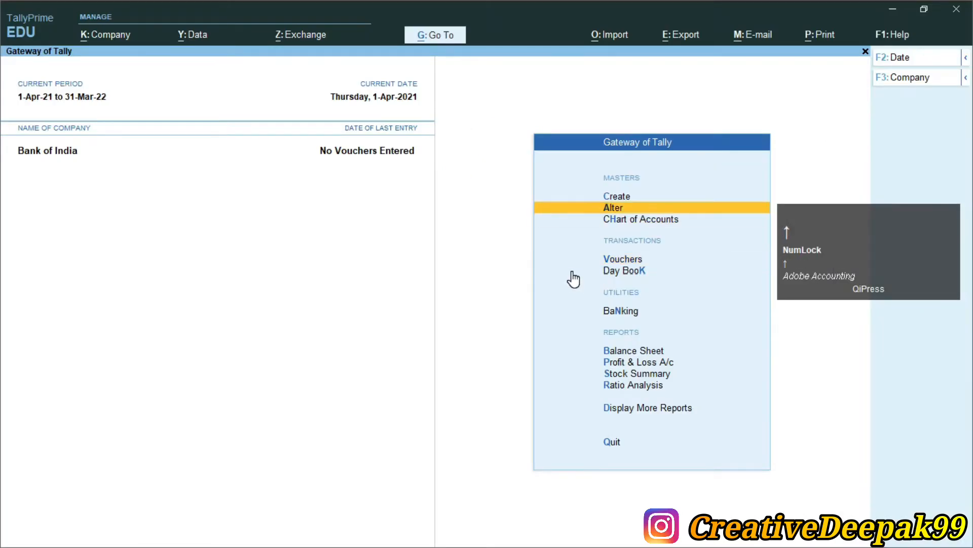
key(Return)
key(Down)
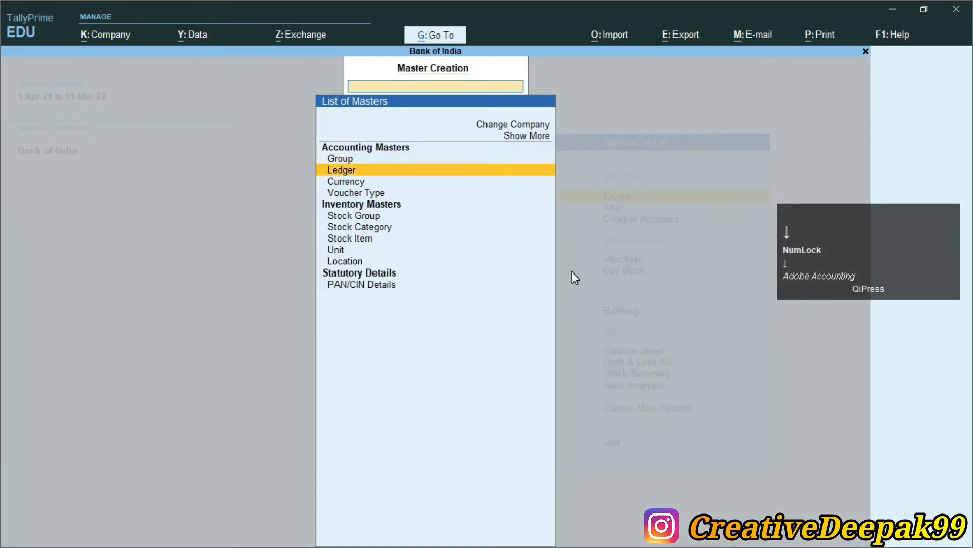
key(Return)
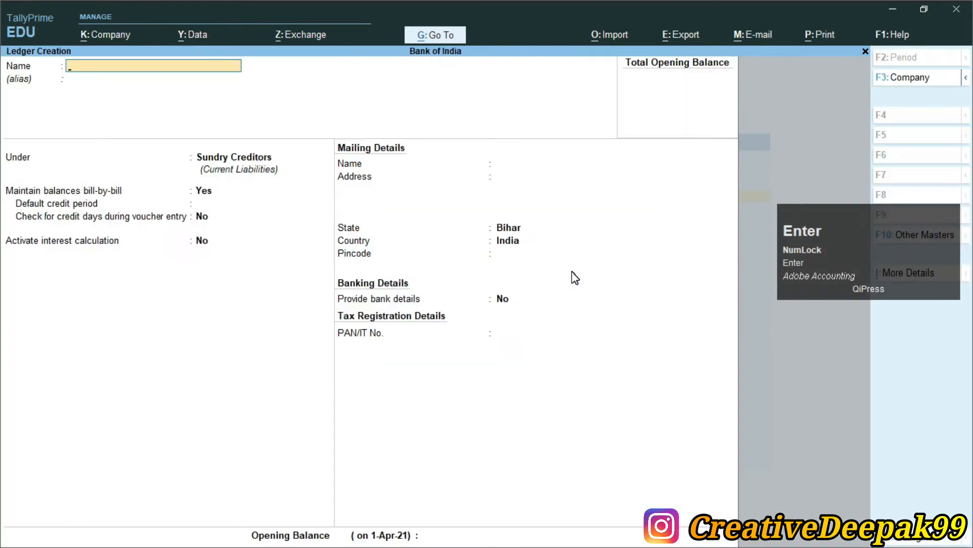
- Name the new ledger Punjab National Bank and place it under the Bank Accounts group
text(Punja)
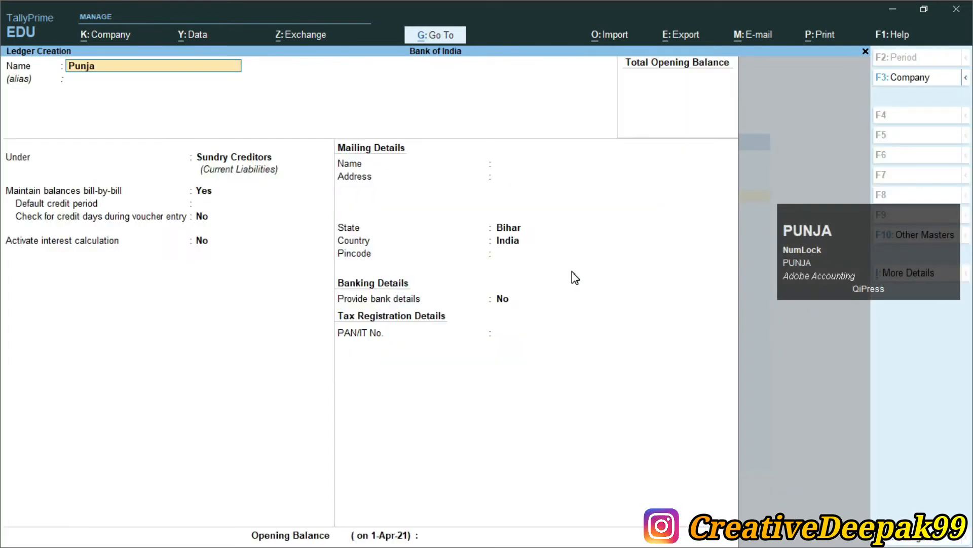
text(b Na)
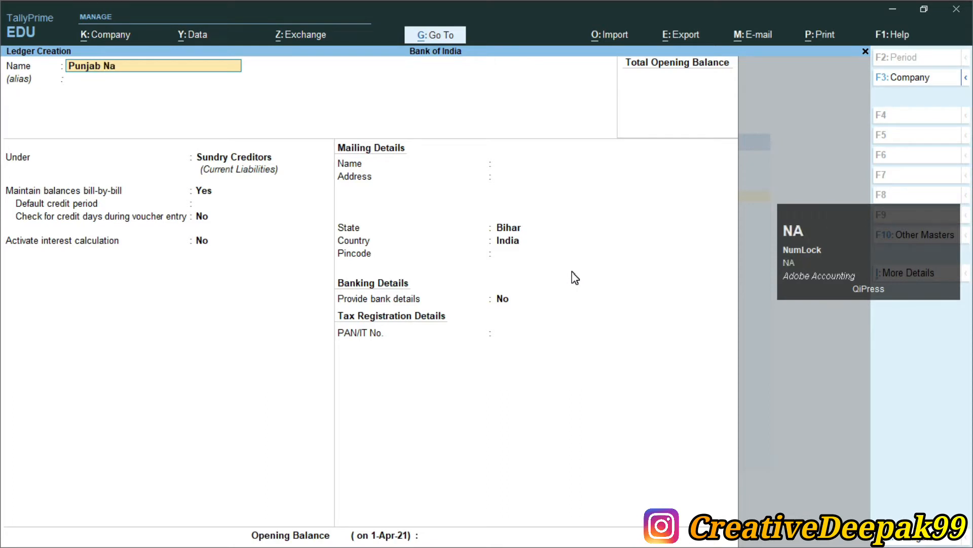
text(tional)
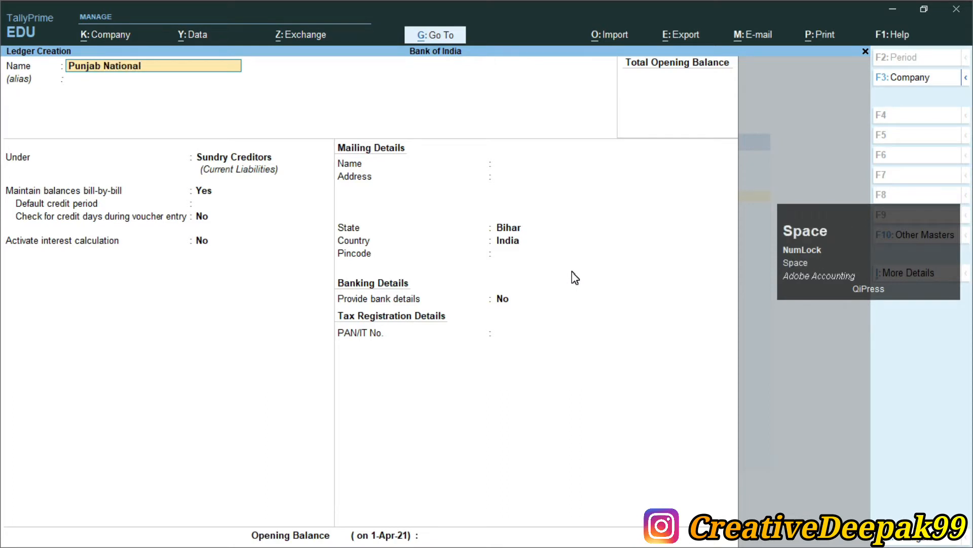
text( Bank)
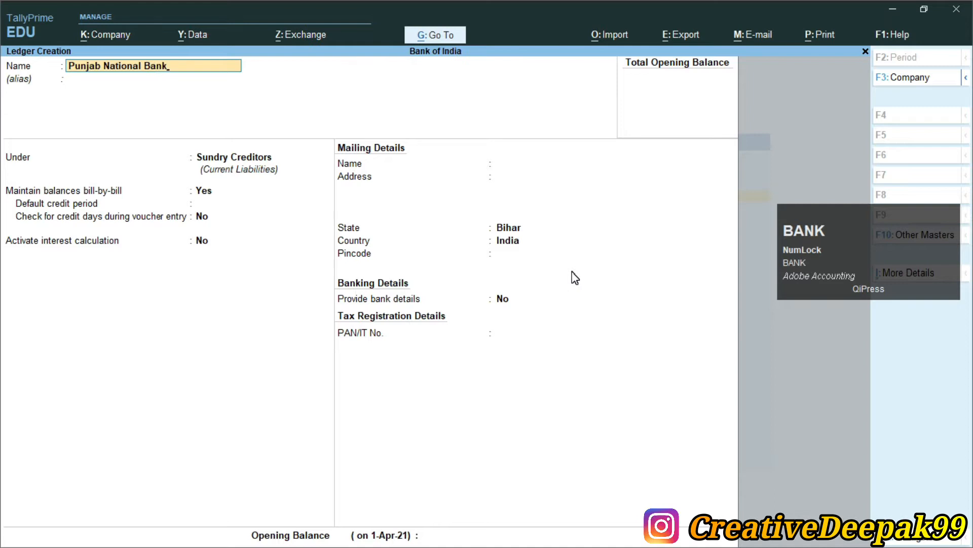
key(Return)
text(B)
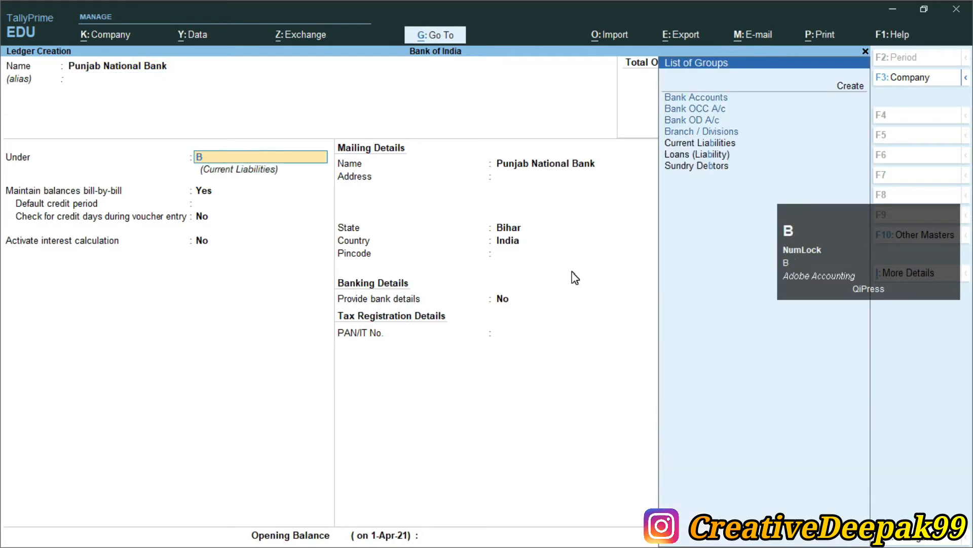
key(Down)
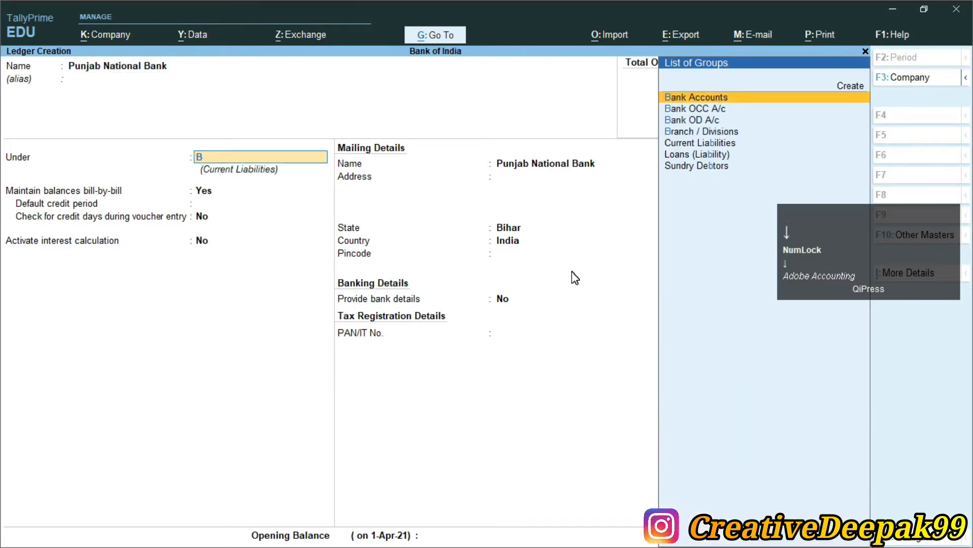
key(Return)
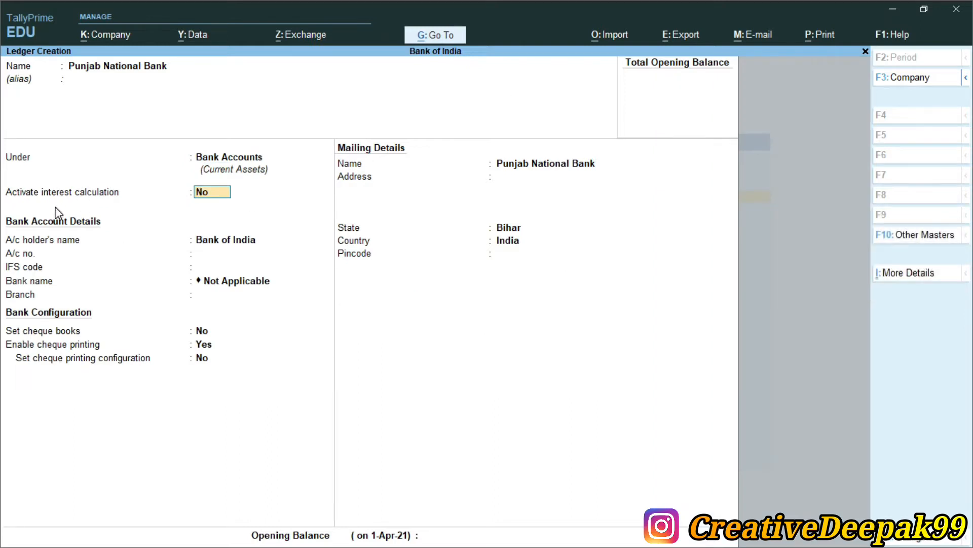
- Activate interest calculation for the bank ledger, based on Voucher Date, with transaction dates set to No for amounts added and deducted
key(ctrl+2)
drag(4, 185, 261, 204)
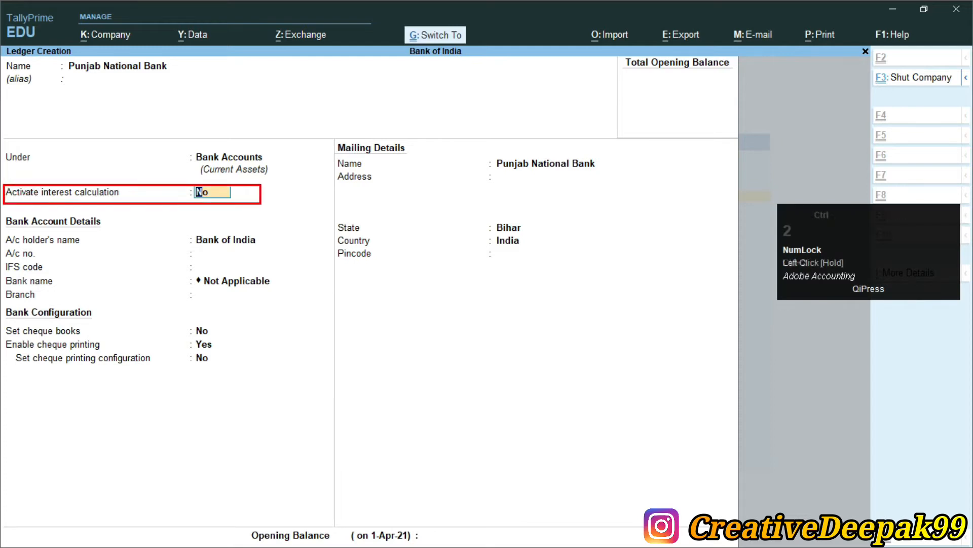
key(ctrl+2)
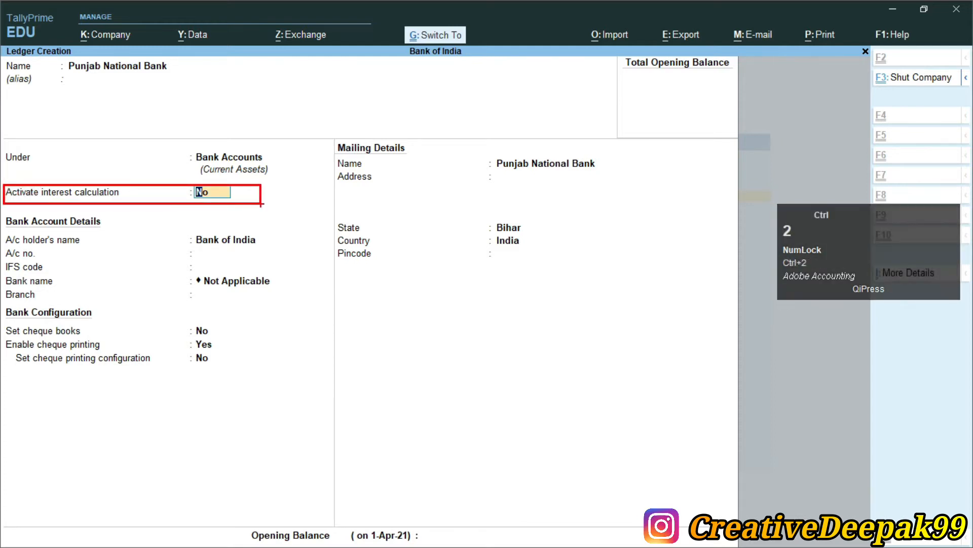
text(y)
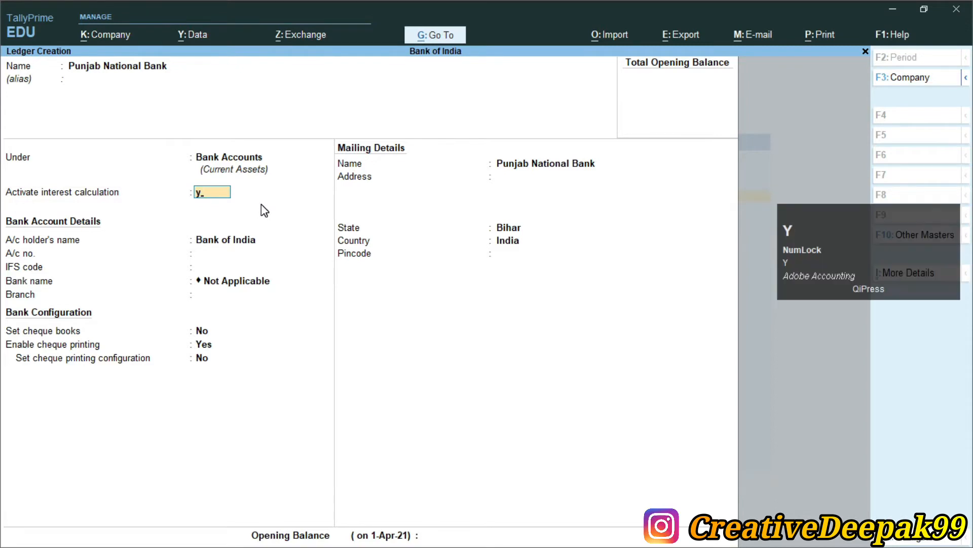
key(Return)
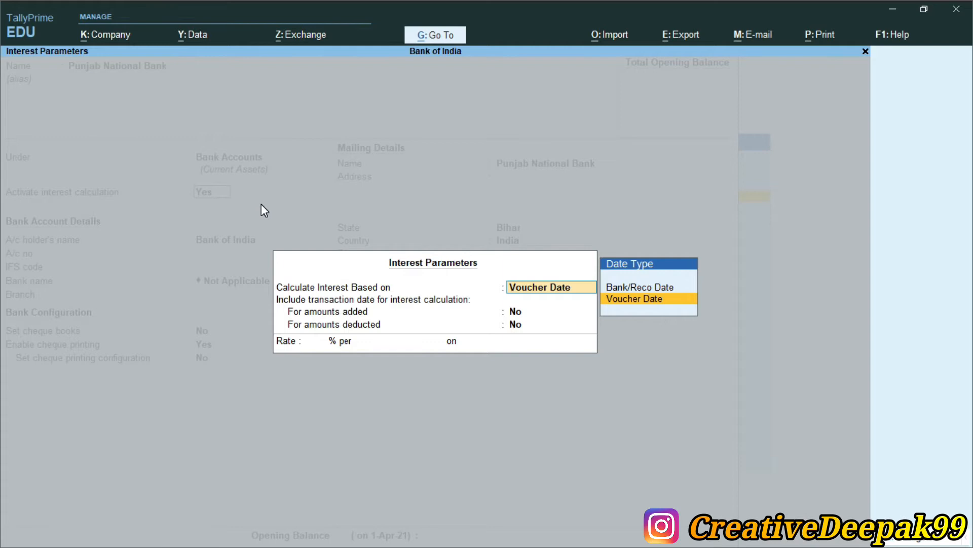
key(Return)
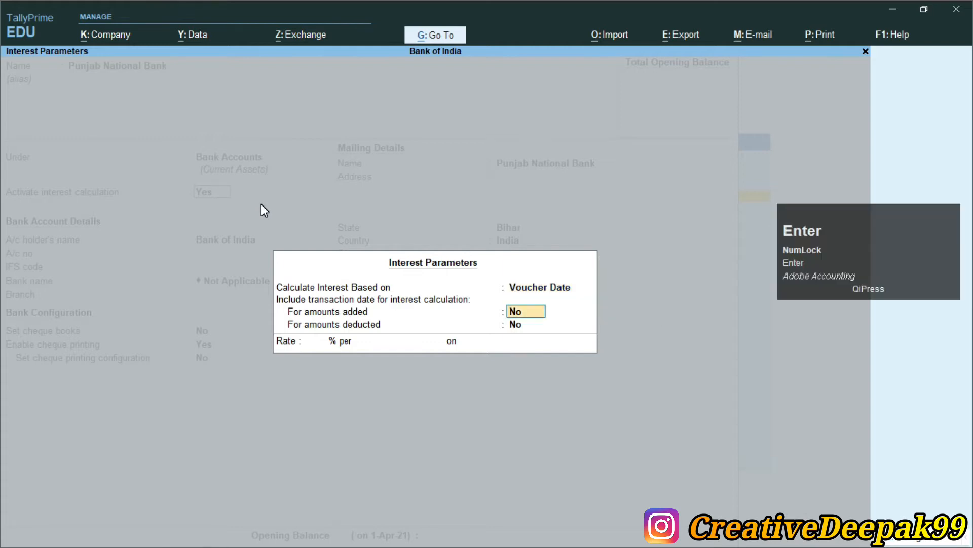
key(Return)
key(Return)
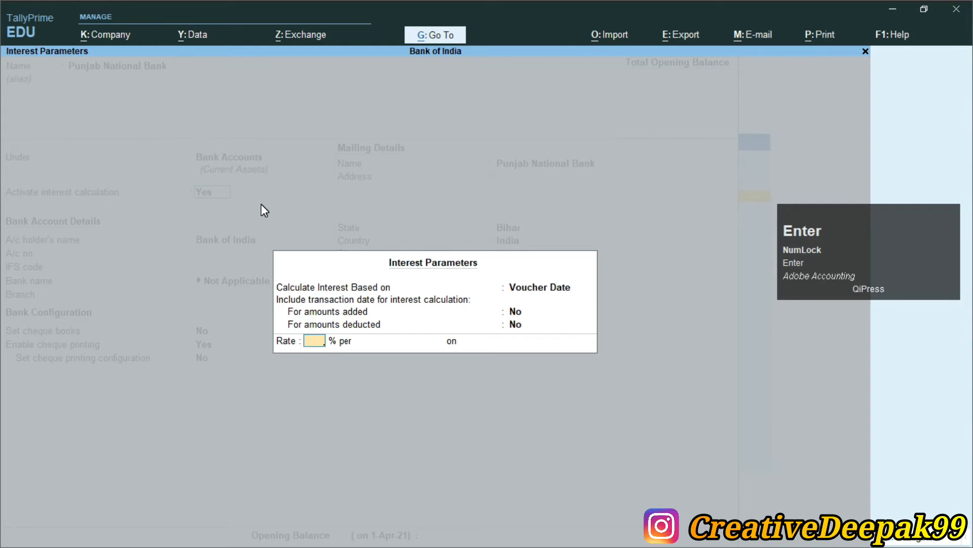
- Check the practice example in Interest Calculation.pdf in the browser, then return to TallyPrime and set the interest rate to 2%
key(alt+Tab)
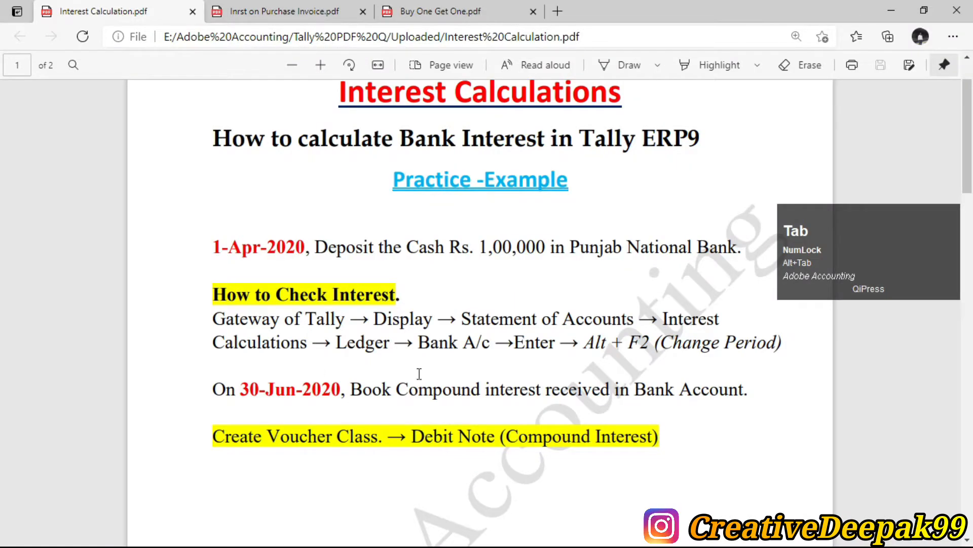
scroll(466, 340, down, 1)
scroll(466, 340, up, 1)
key(alt+Tab)
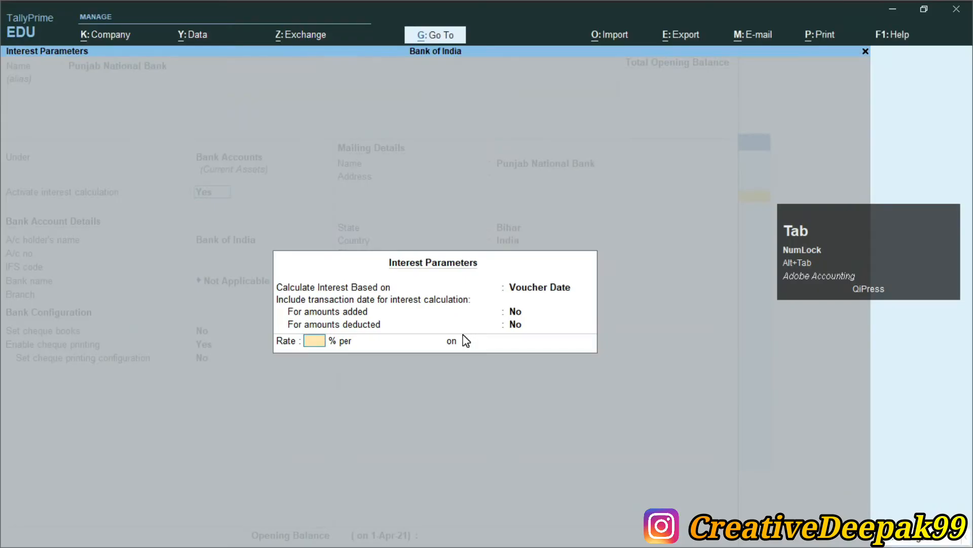
text(2)
key(Return)
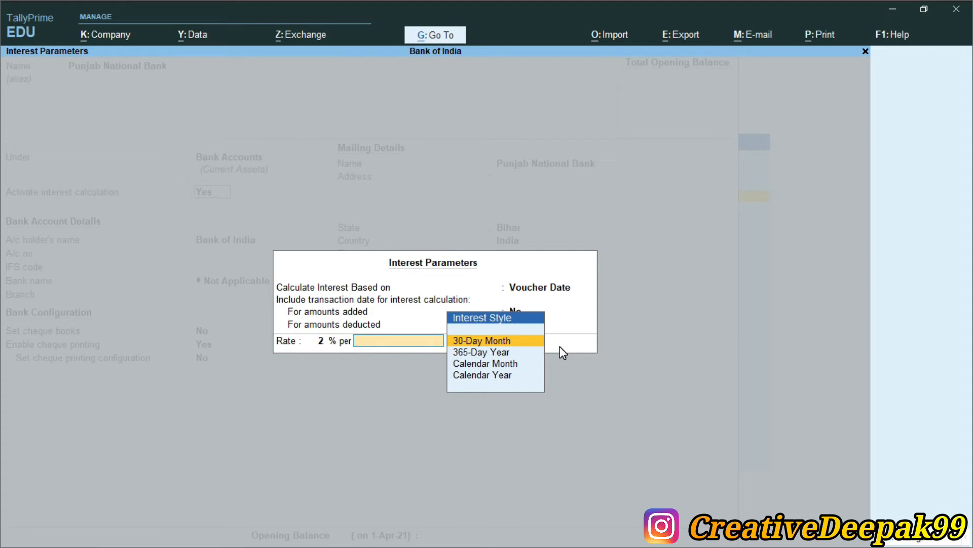
- Review the interest styles, choose 30-Day Month for the rate and apply it on All Balances
key(Down)
key(Down)
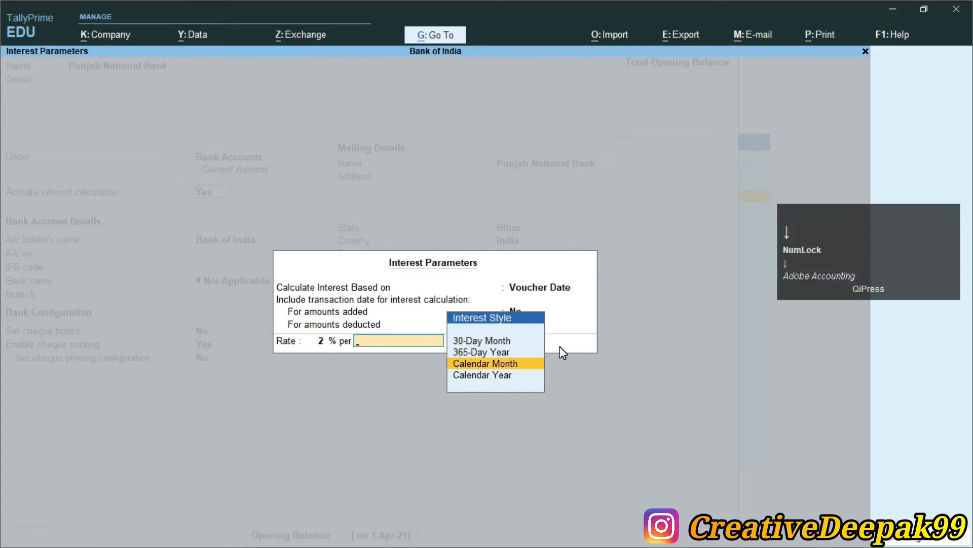
key(Down)
key(Up)
key(Up)
key(Down)
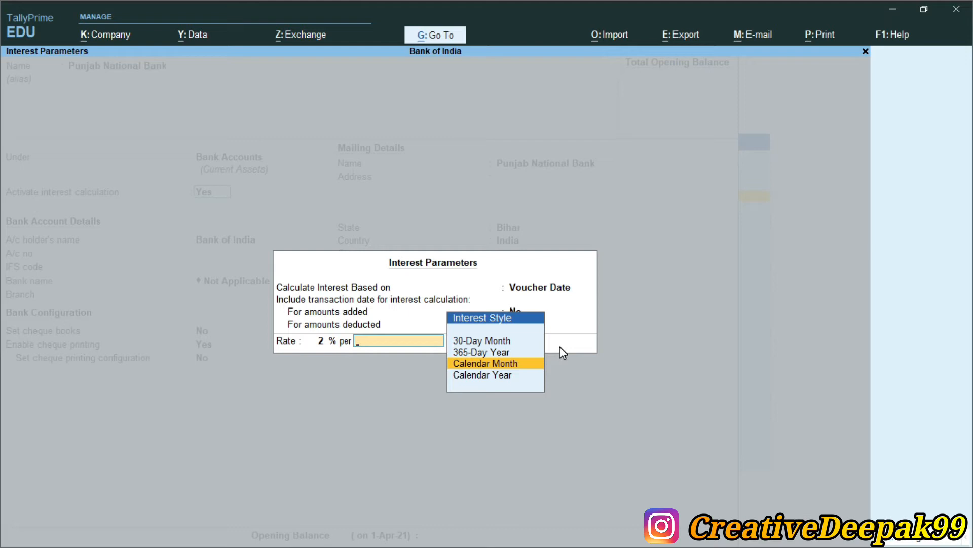
key(Down)
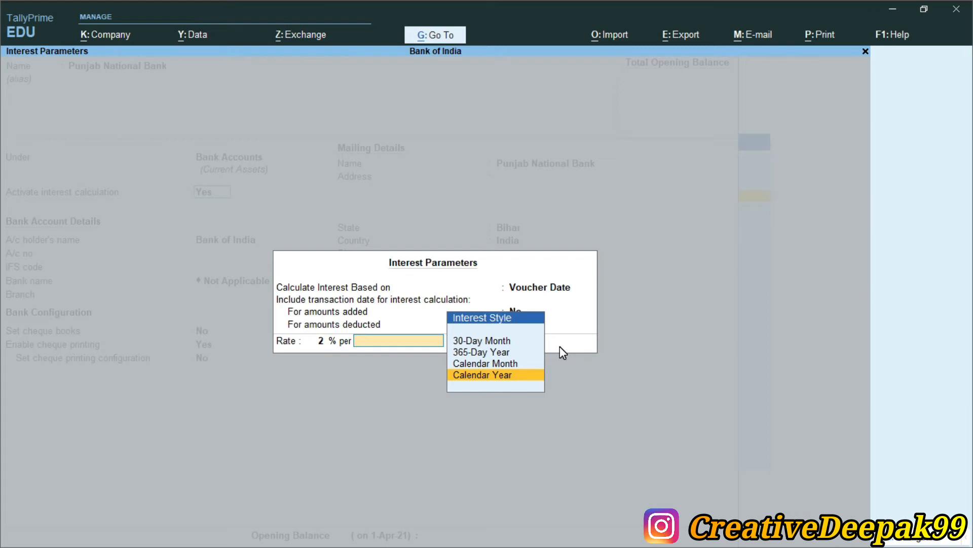
key(Up)
key(Up)
key(Up)
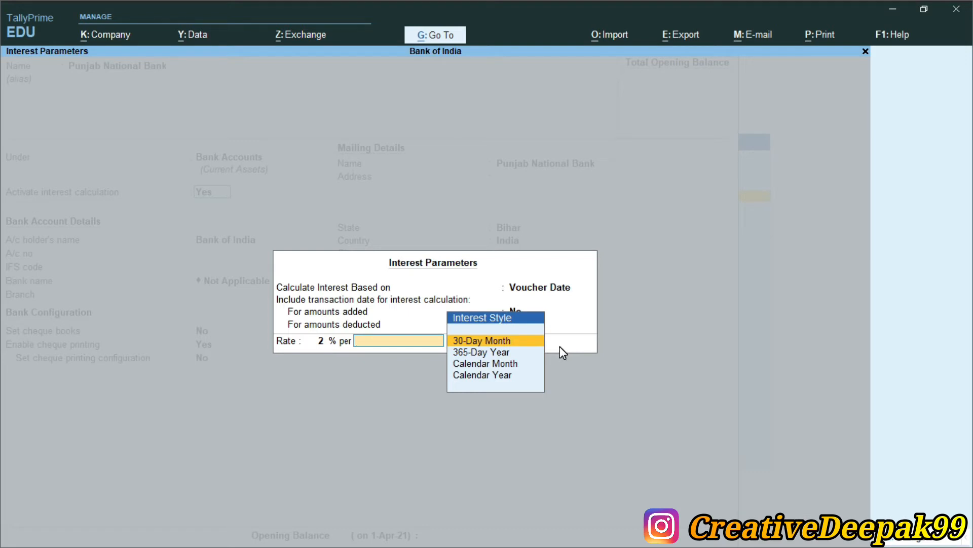
key(Return)
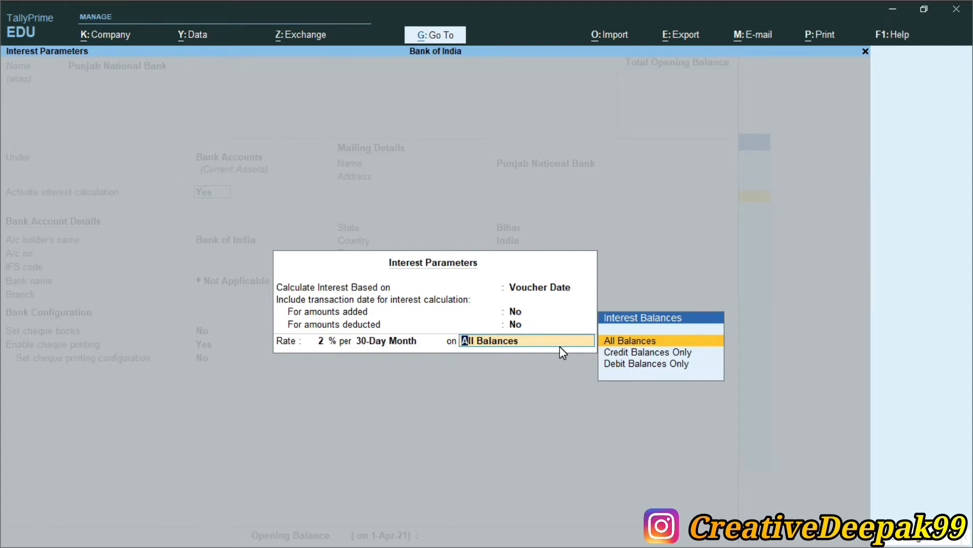
key(Return)
- Leave the bank account, cheque and mailing details and opening balance as they are and save the Punjab National Bank ledger
key(Return)
key(Return)
key(Return)
key(Return)
key(Return)
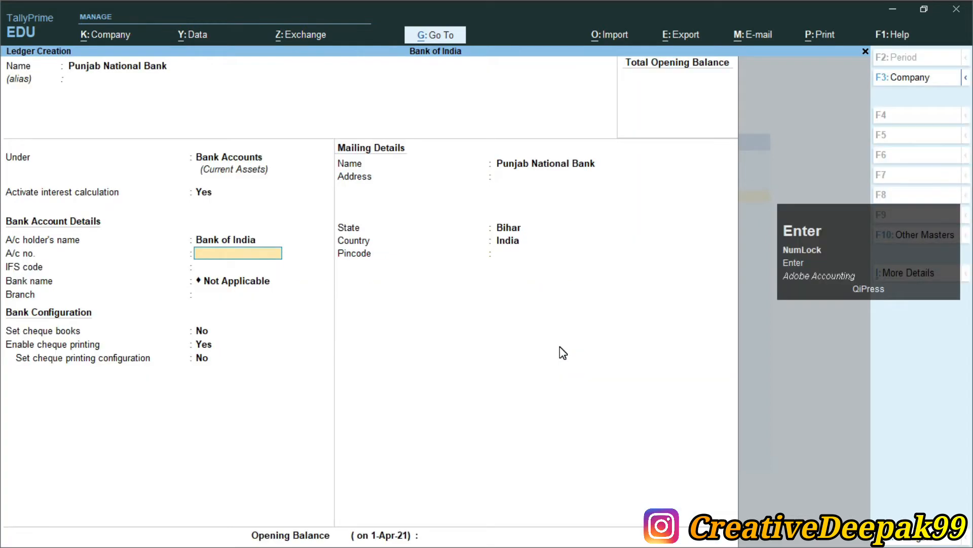
key(Return)
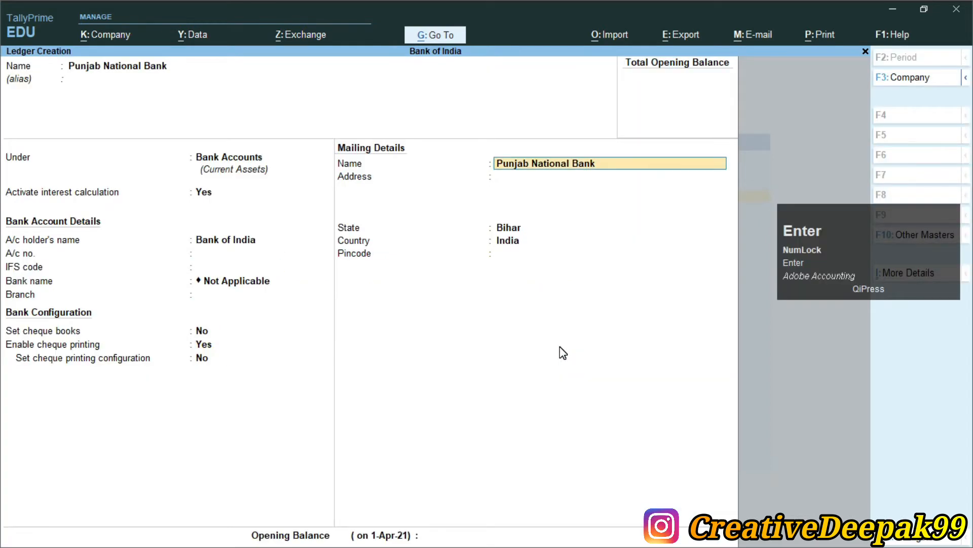
key(Return)
key(Return)
key(Return)
key(Return)
key(Return)
key(Return)
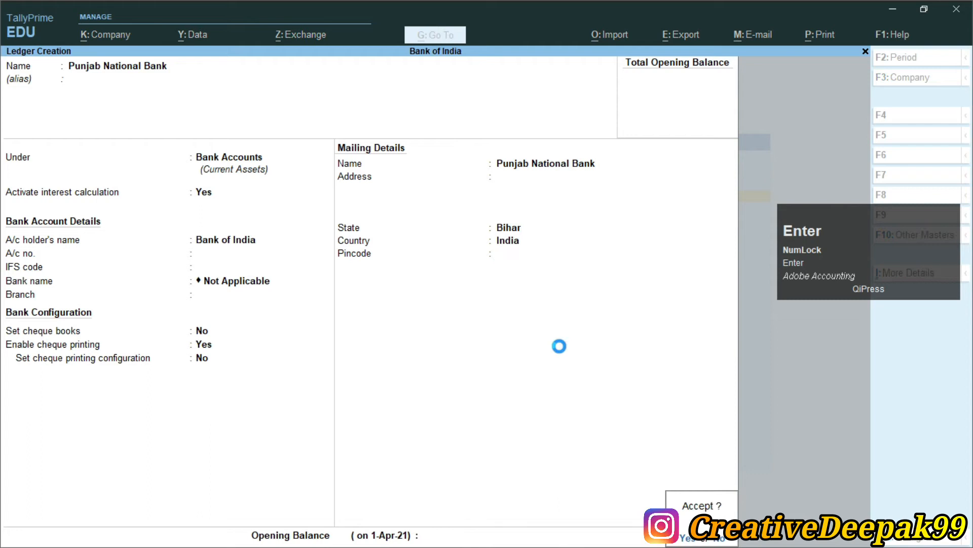
key(Return)
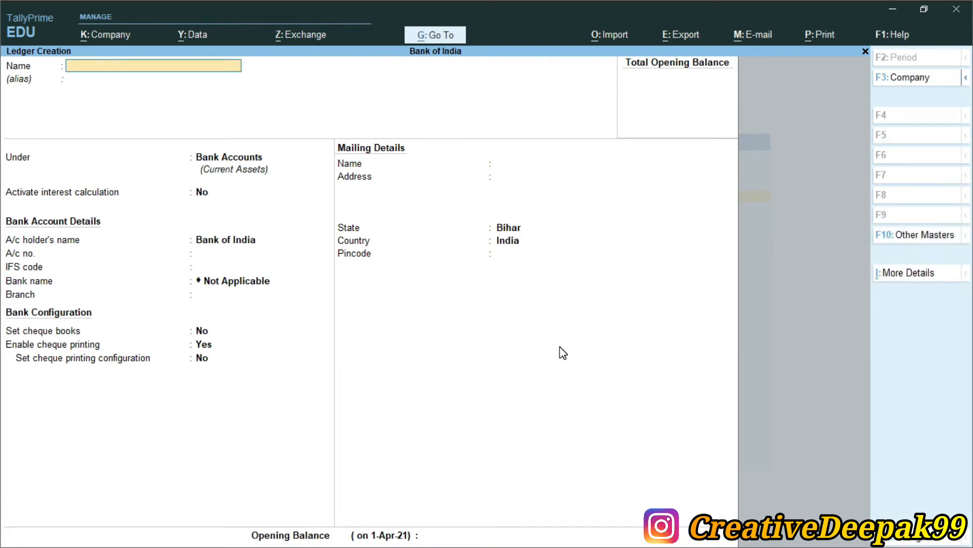
- Name the next ledger Interest Received and place it under the Indirect Incomes group
text(In)
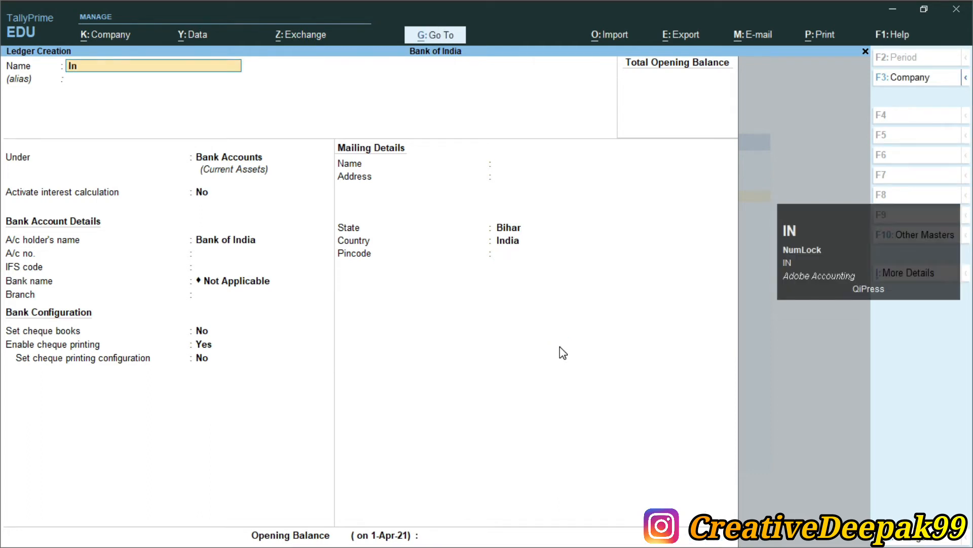
text(terest)
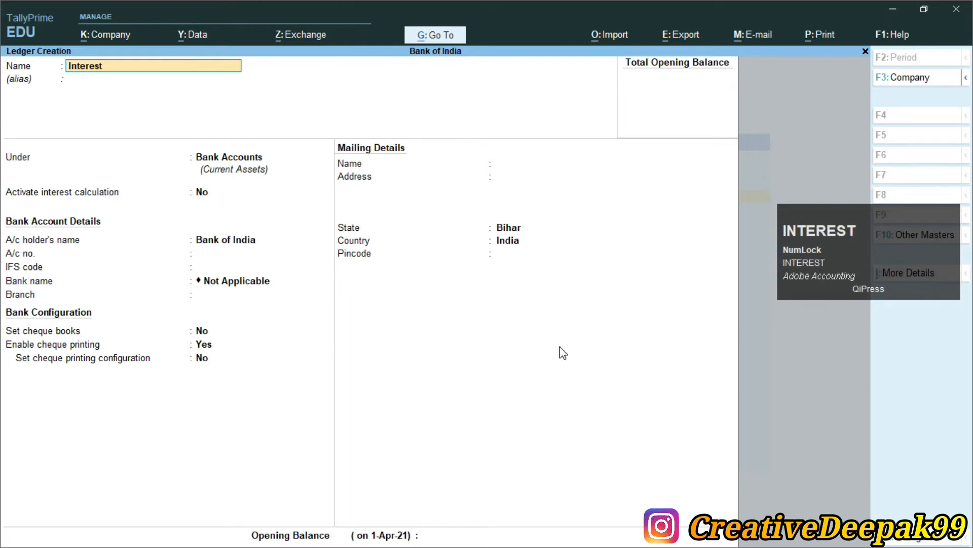
text( Received)
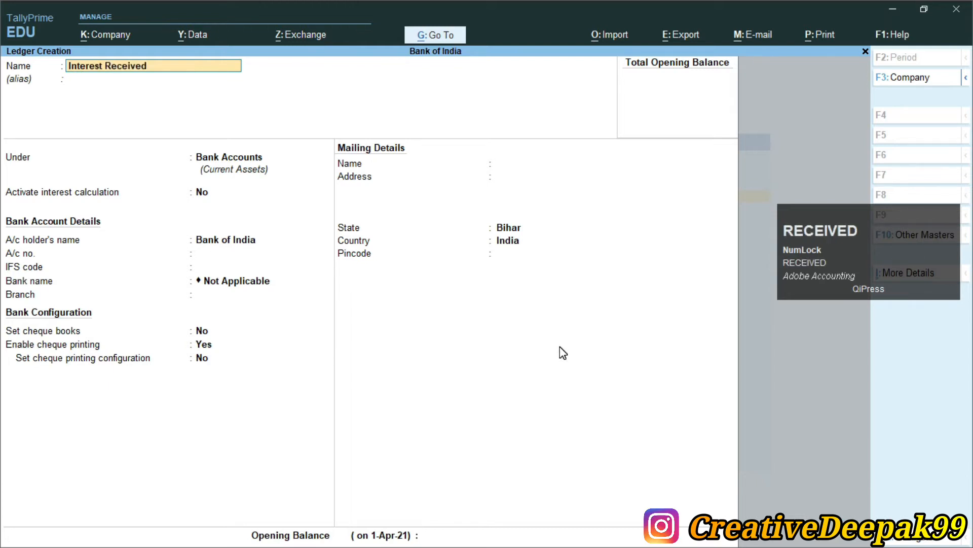
key(Return)
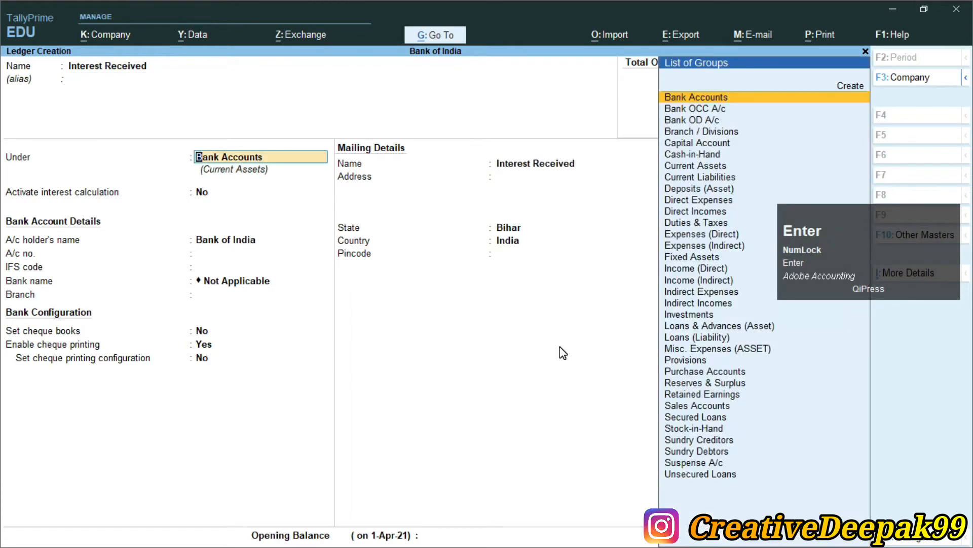
text(i)
key(Down)
key(Down)
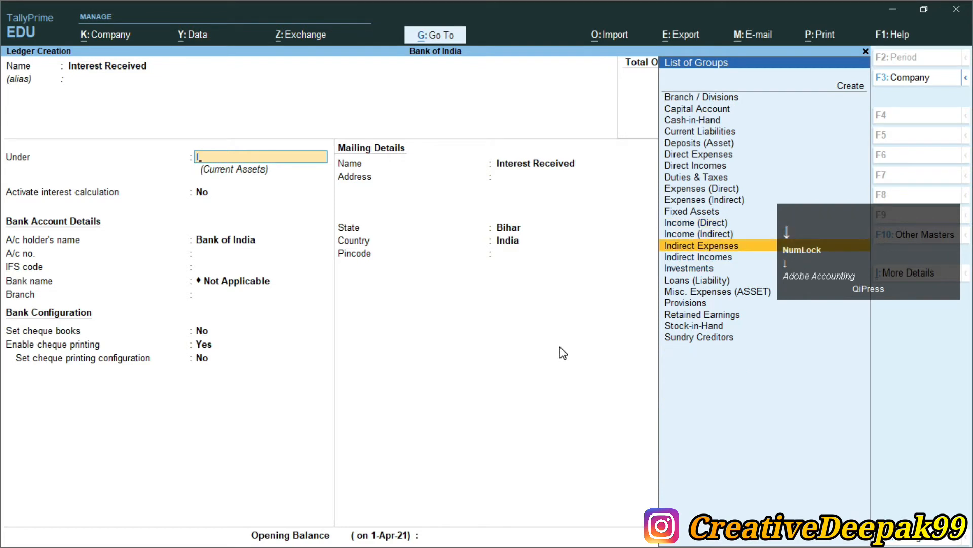
key(Down)
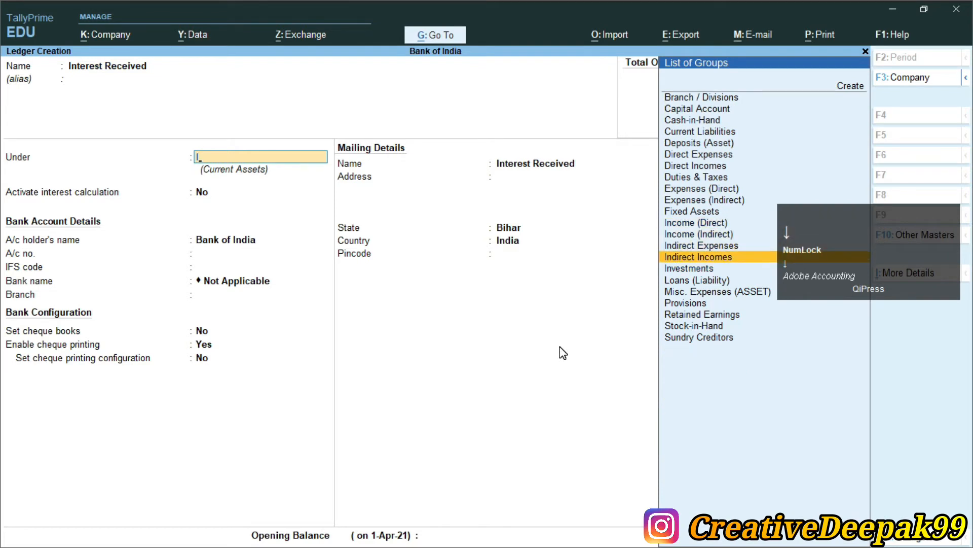
key(Return)
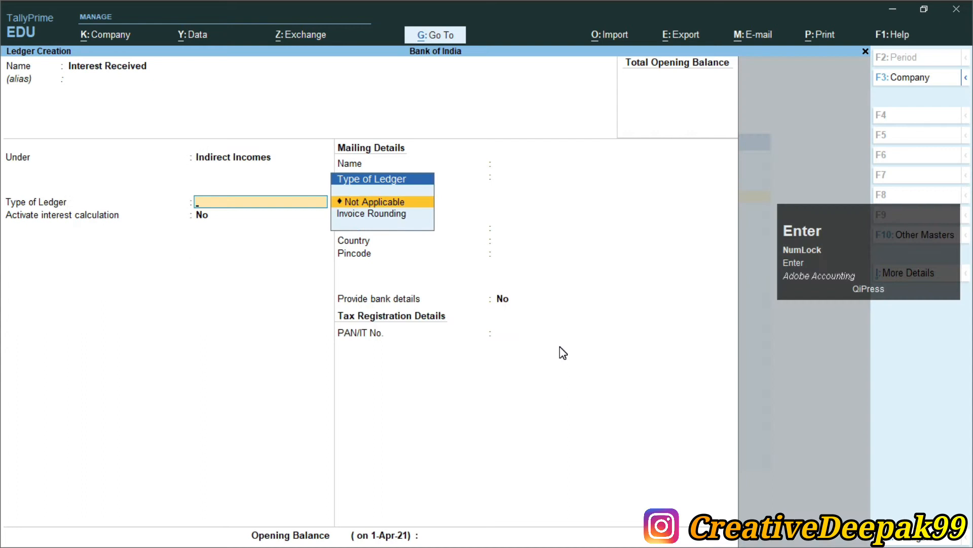
- Set the type of ledger to Not Applicable, keep interest calculation at No and save the Interest Received ledger without an opening balance
key(Return)
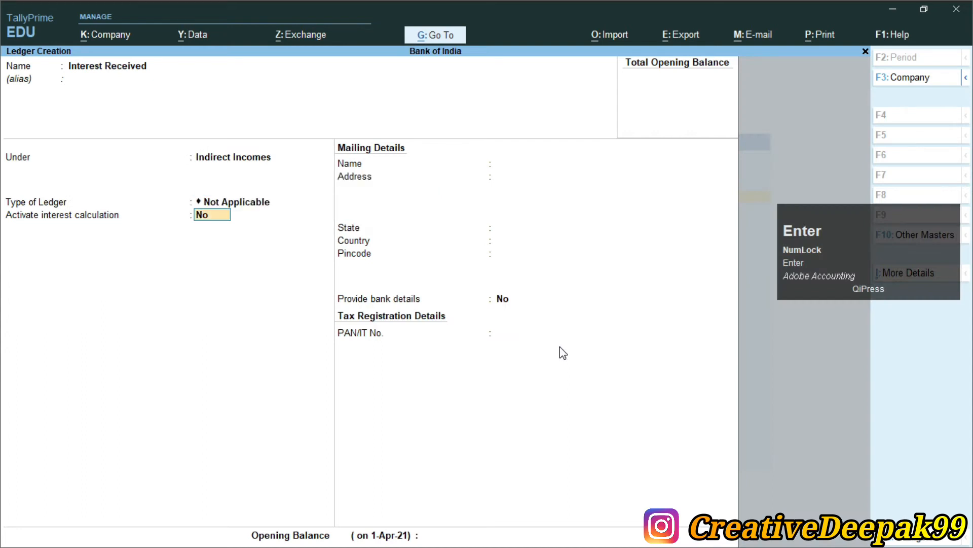
key(Return)
key(Return)
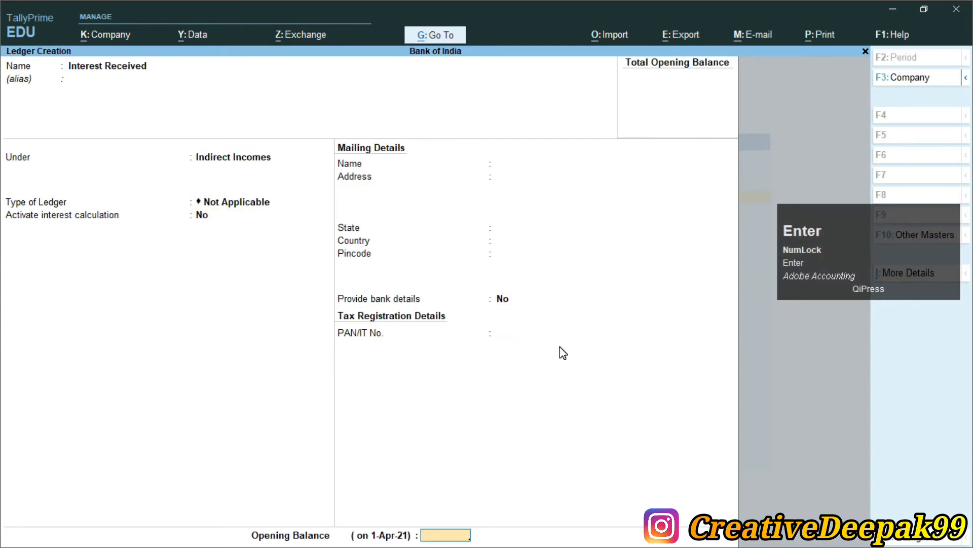
key(Return)
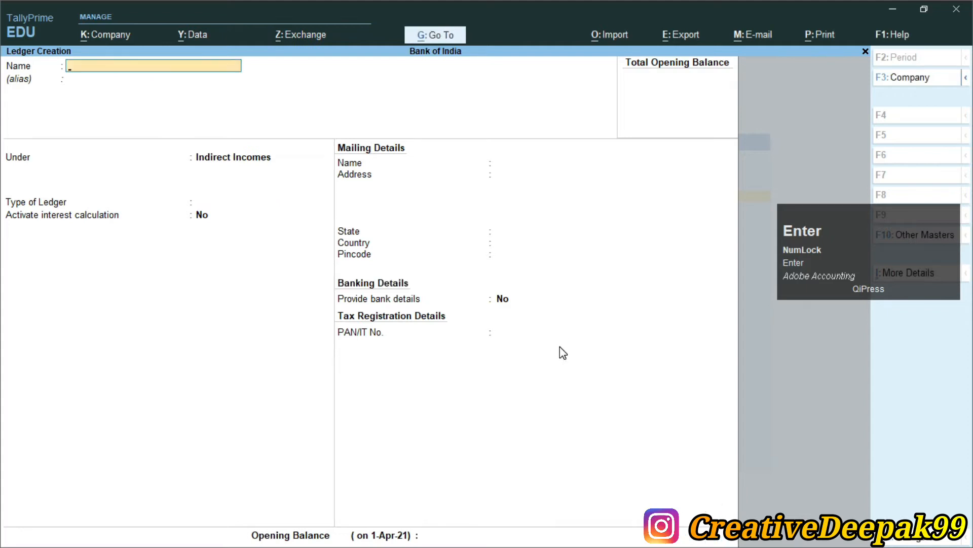
- Leave ledger creation, return to the Gateway of Tally and open voucher entry
key(Escape)
key(Escape)
key(Escape)
key(Escape)
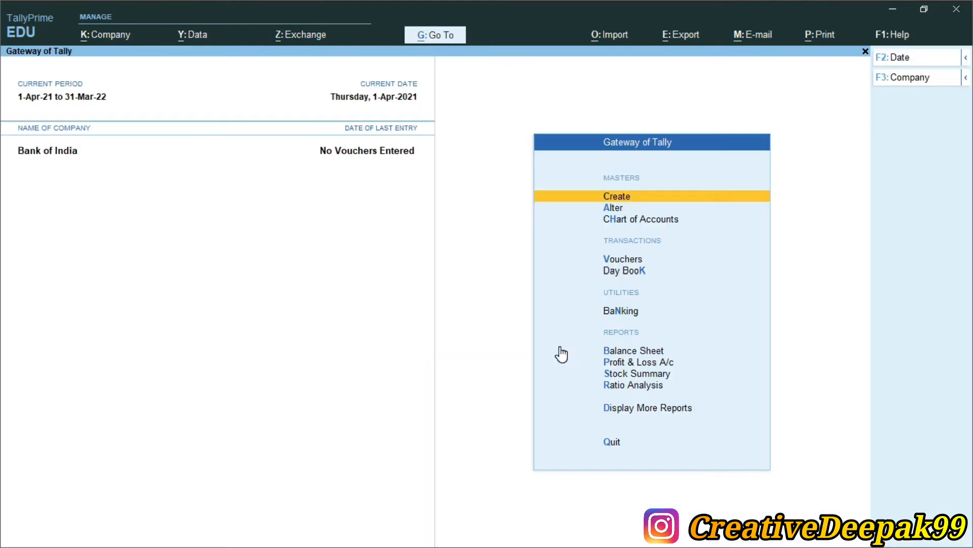
key(Down)
key(Down)
key(Down)
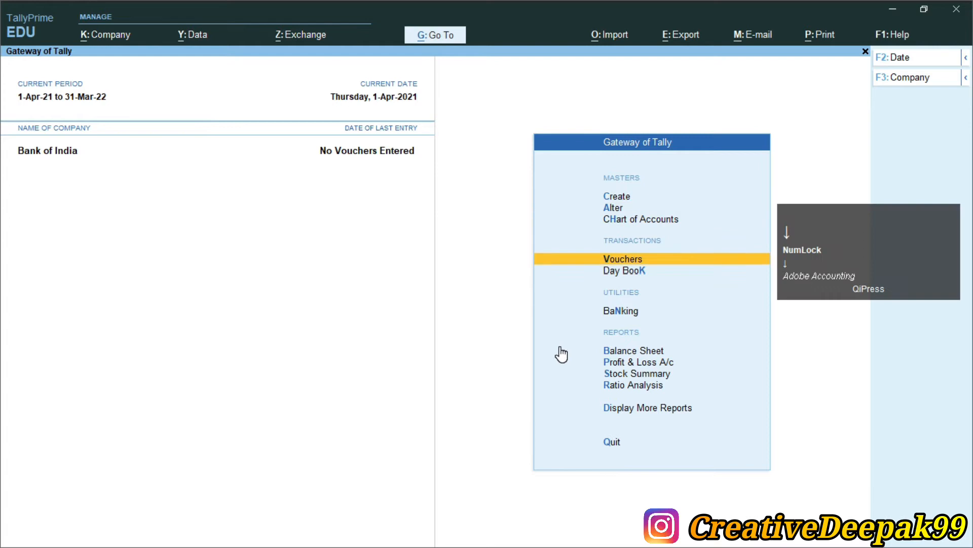
key(Return)
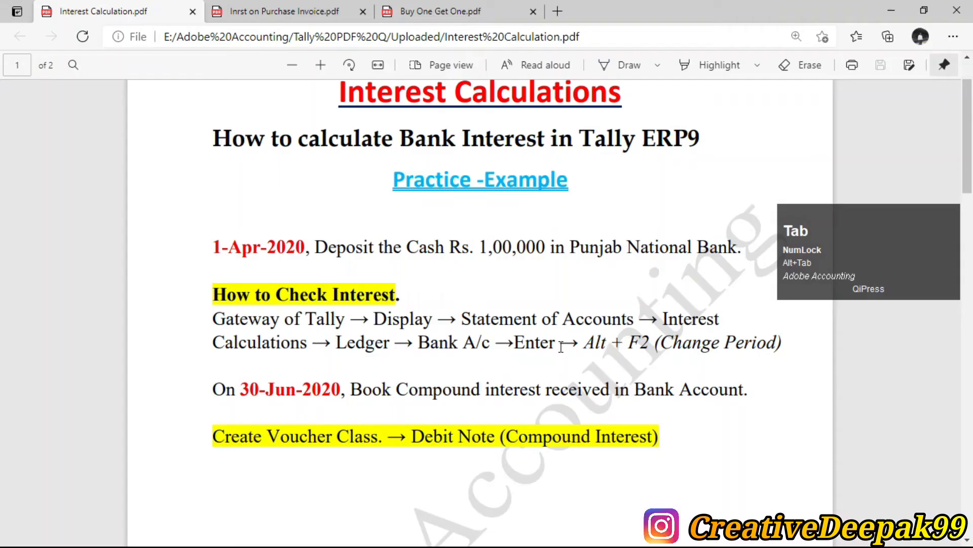
- Switch to the Interest Calculation PDF and read the practice example's cash deposit into Punjab National Bank
key(alt+Tab)
drag(408, 247, 461, 247)
drag(571, 247, 739, 248)
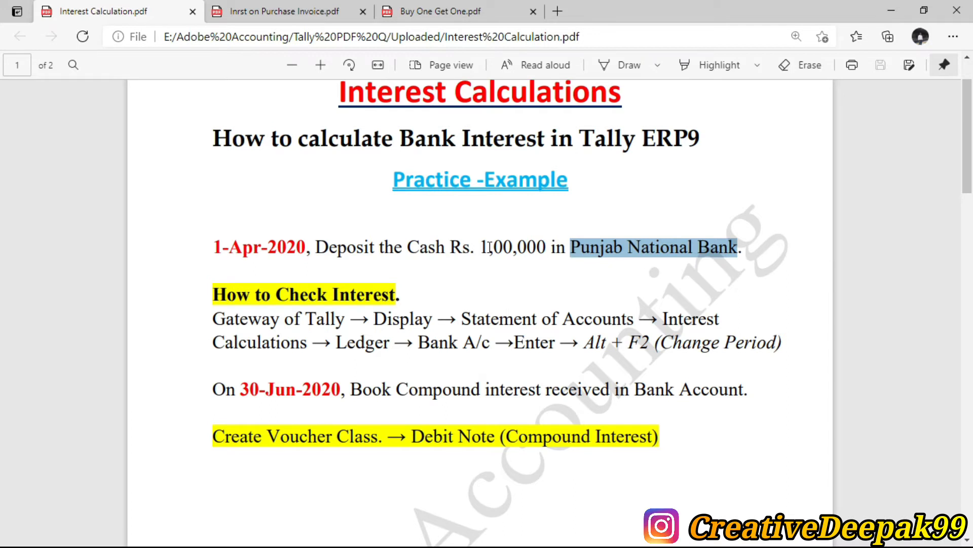
- Switch back to TallyPrime and start a contra voucher crediting Cash with 100000
key(alt+Tab)
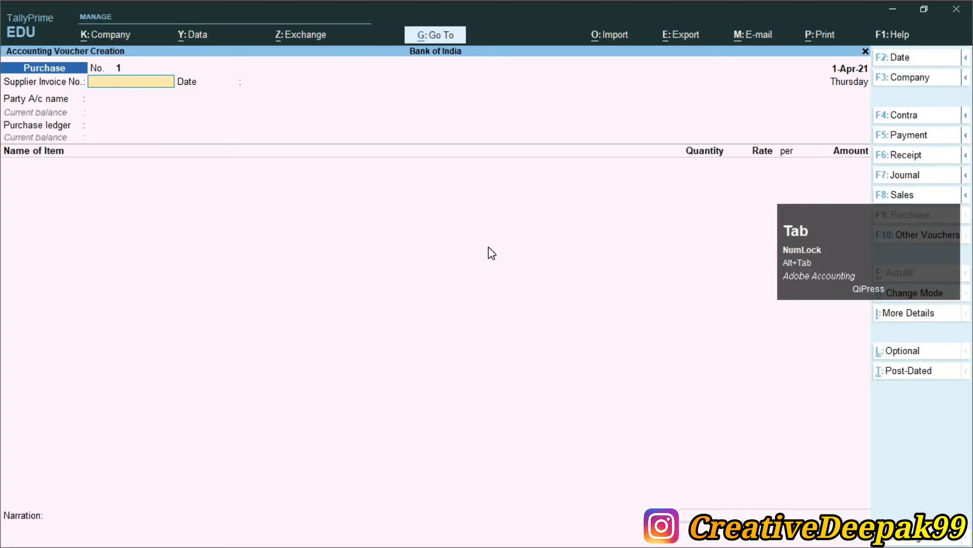
key(F4)
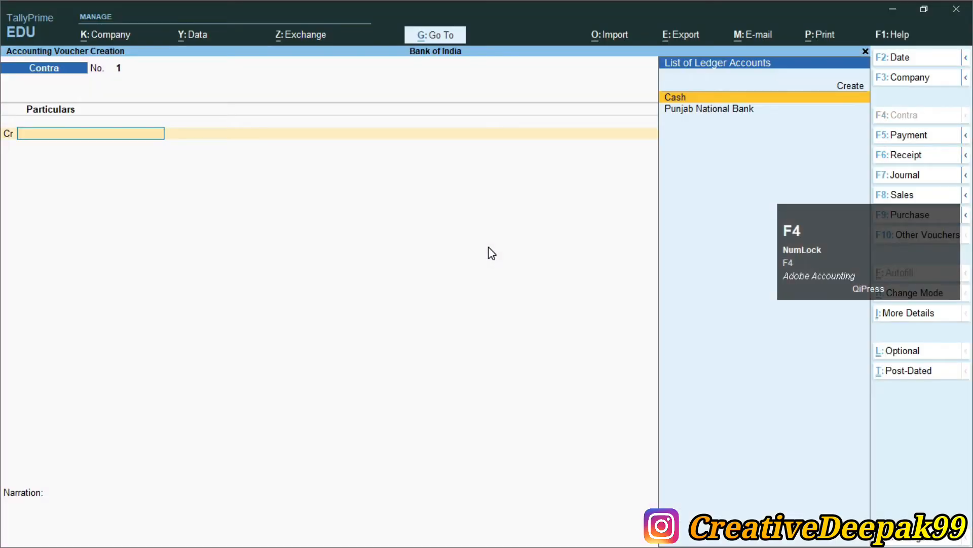
key(Return)
text(10)
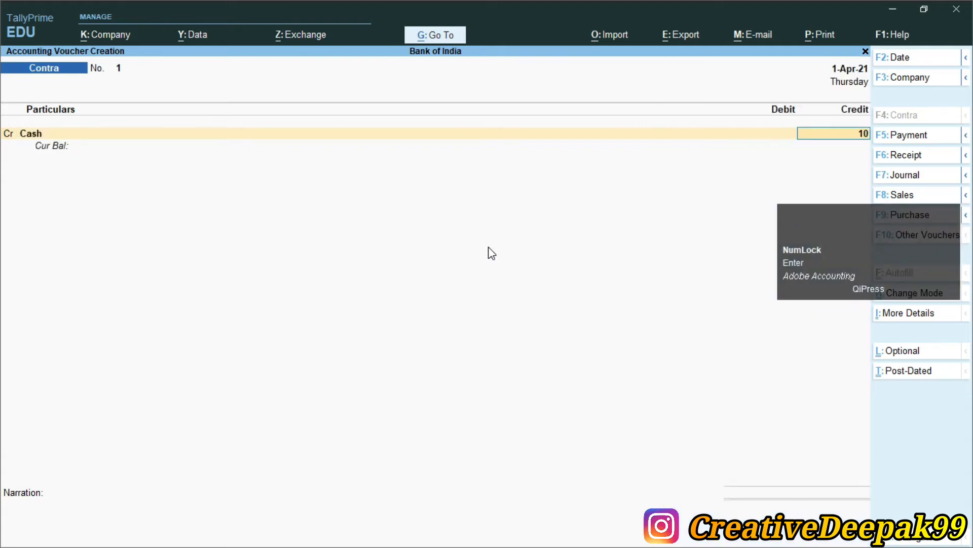
text(0000)
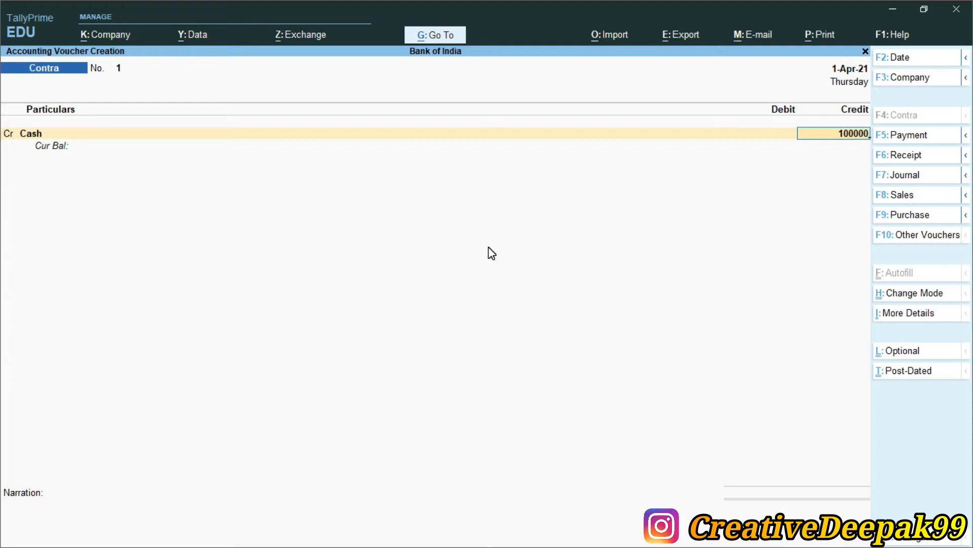
key(ctrl+2)
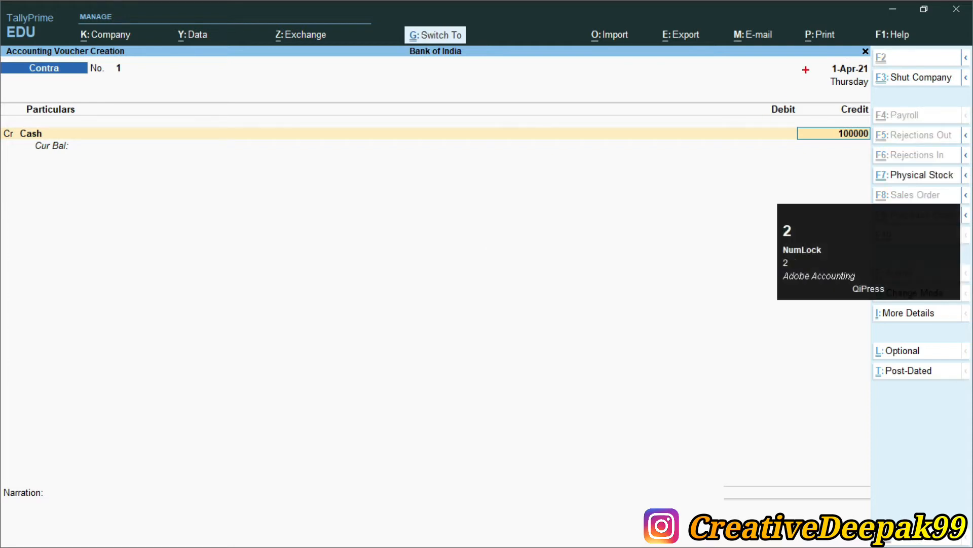
drag(822, 59, 890, 87)
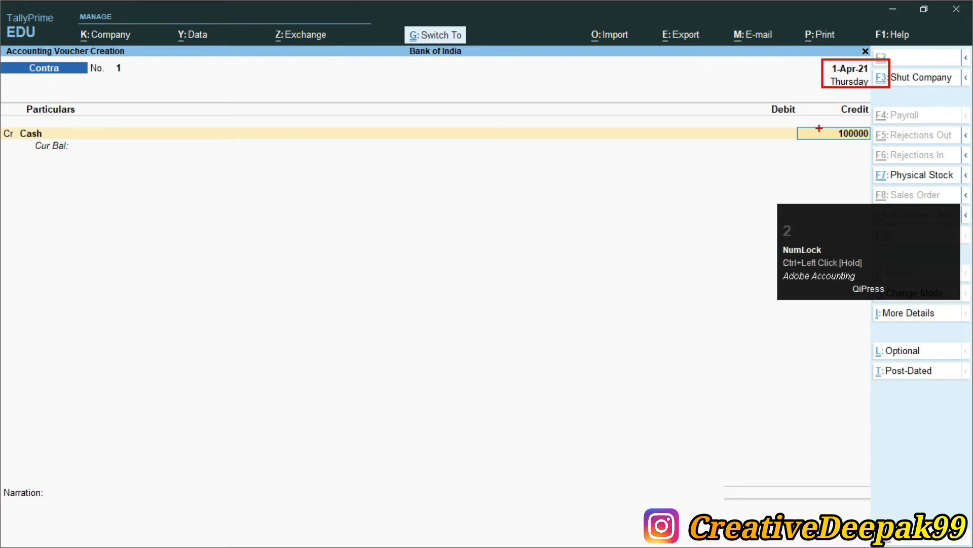
key(2)
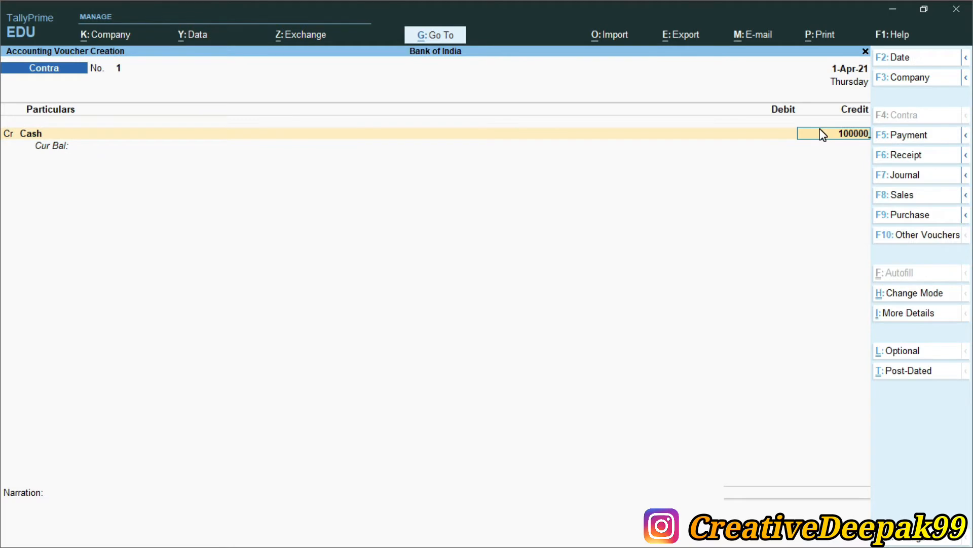
- Accept the Cash credit amount and choose Punjab National Bank as the debit account of the contra voucher
key(Return)
key(Return)
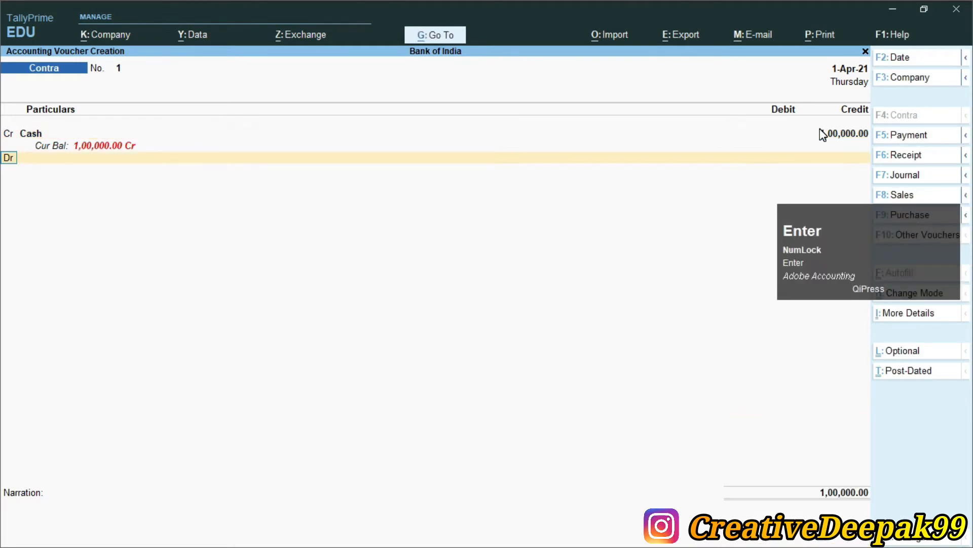
key(Down)
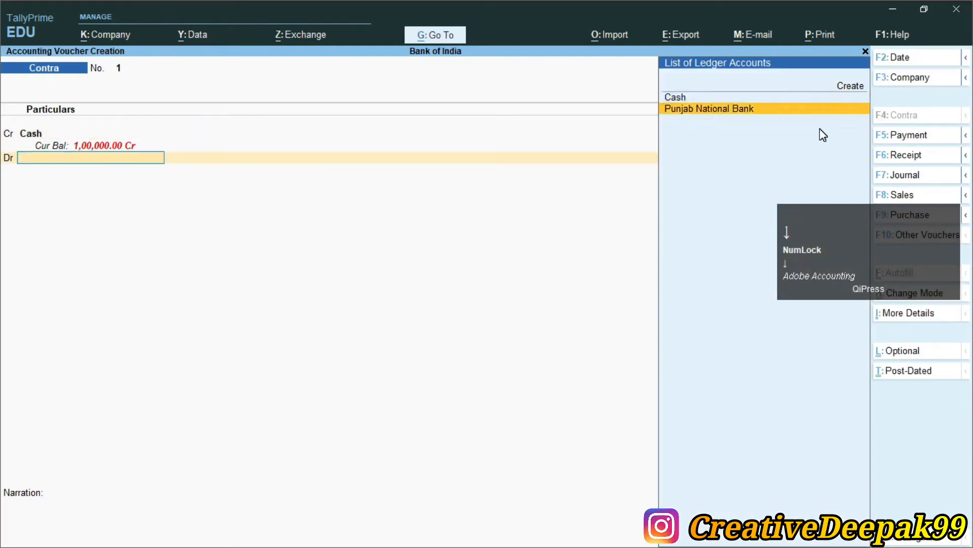
key(Return)
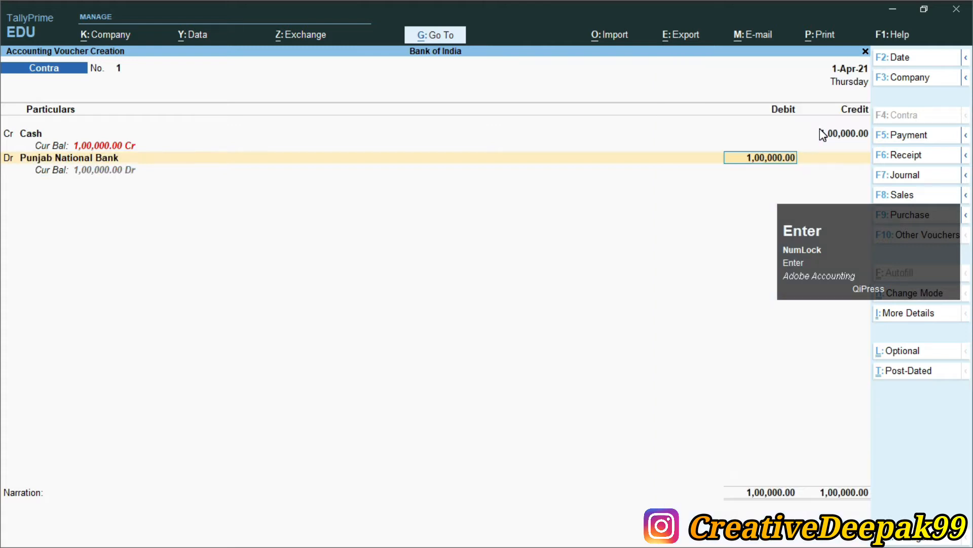
- Keep the debit amount, leave the cash denominations and bank allocation details blank, and save the contra voucher
key(Return)
key(Return)
key(Return)
key(Return)
key(Return)
key(Return)
key(Return)
key(Return)
key(Return)
key(Return)
key(Return)
key(Return)
key(Return)
key(Return)
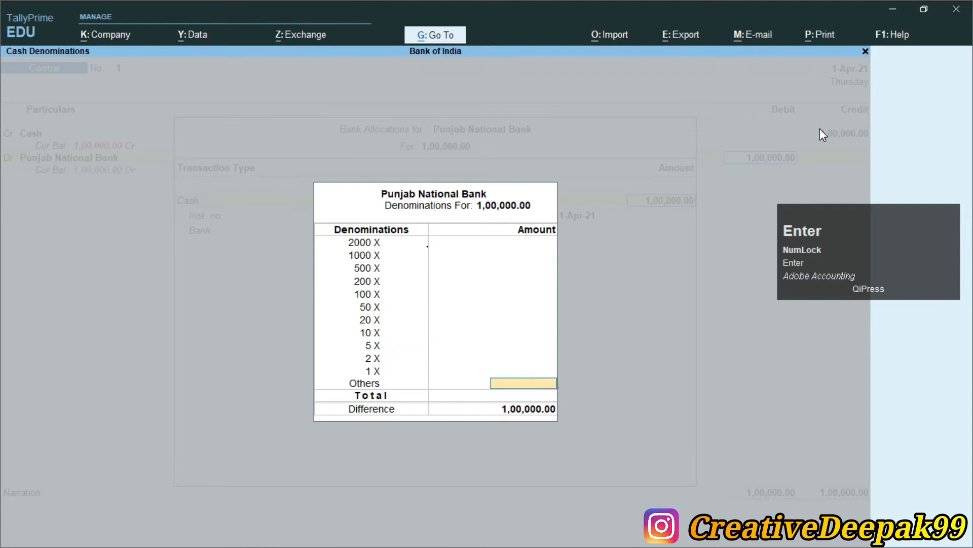
key(Return)
key(Return)
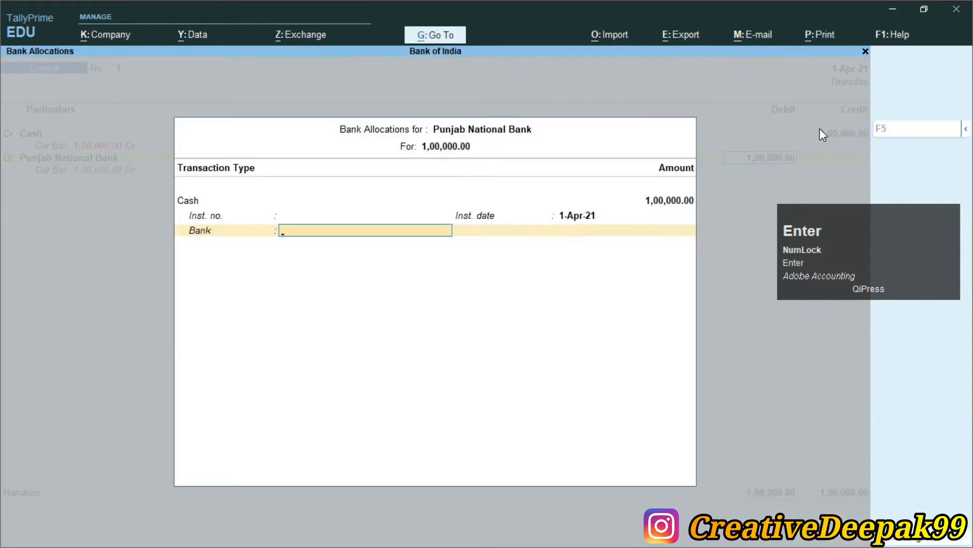
key(Return)
key(Return)
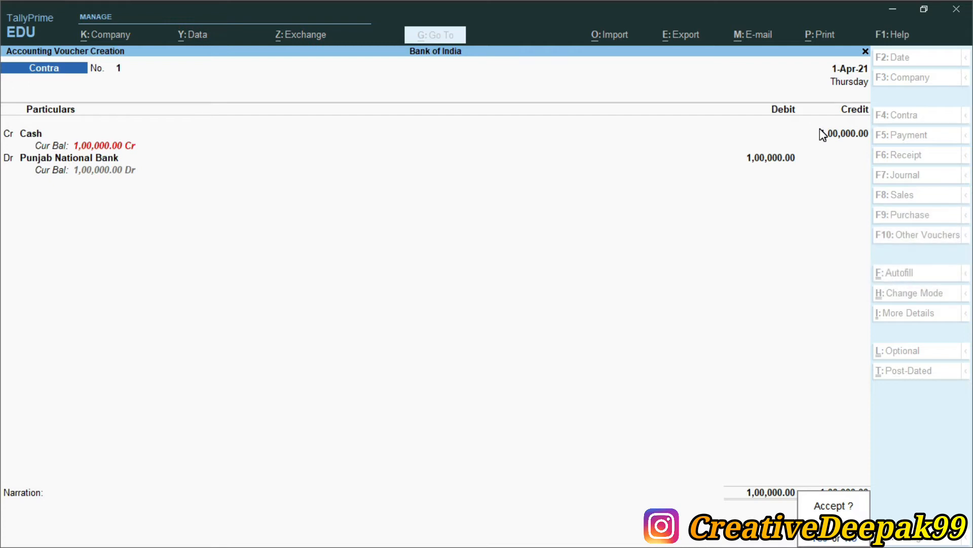
key(Return)
key(Escape)
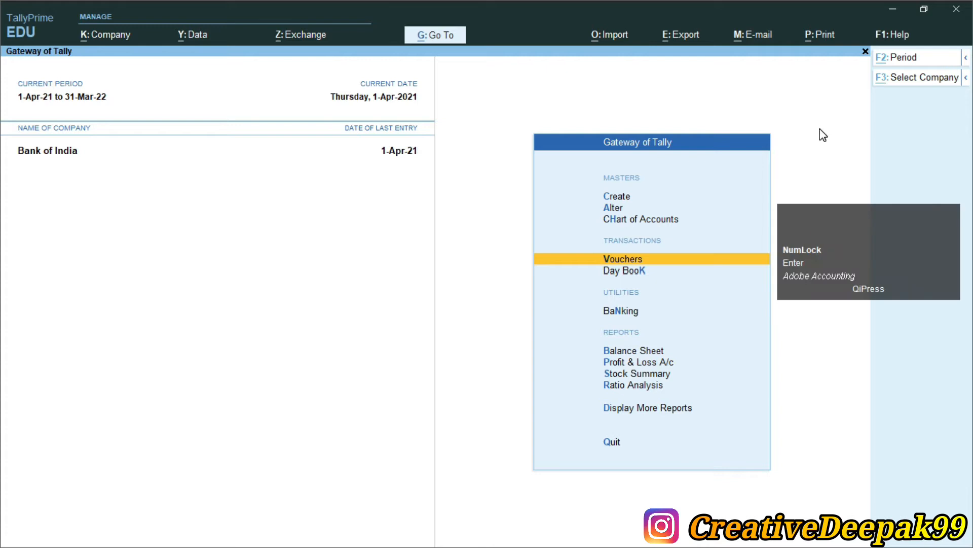
- Switch to the Interest Calculation PDF and check the date for booking the compound interest received
key(alt+Tab)
scroll(565, 169, down, 2)
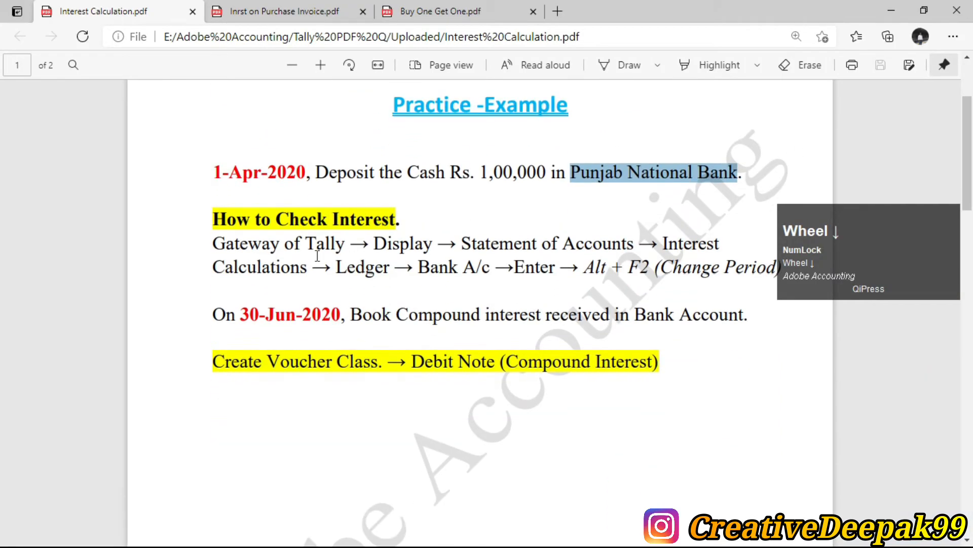
click(240, 313)
drag(241, 312, 324, 315)
click(324, 315)
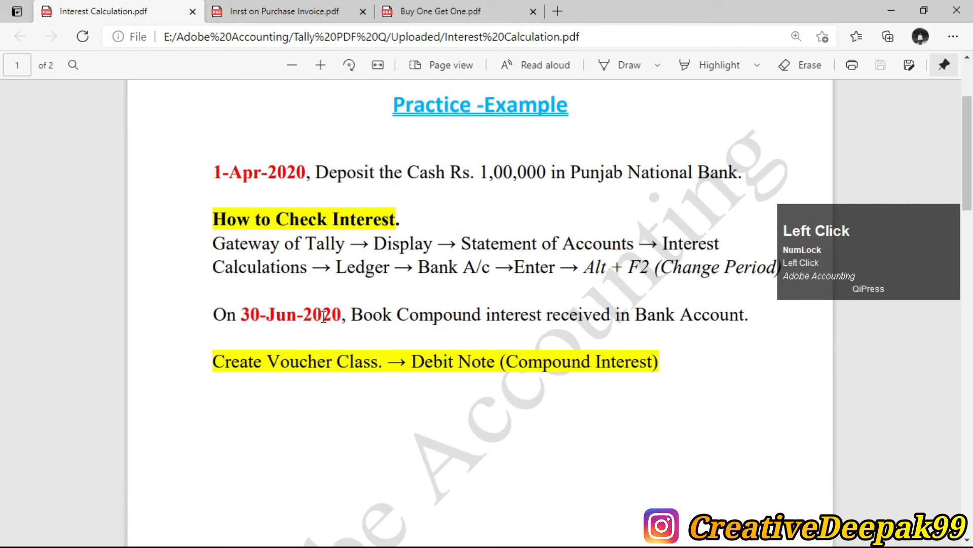
- Go to the reports in TallyPrime's Gateway and consult the PDF for the path to check interest
key(alt+Tab)
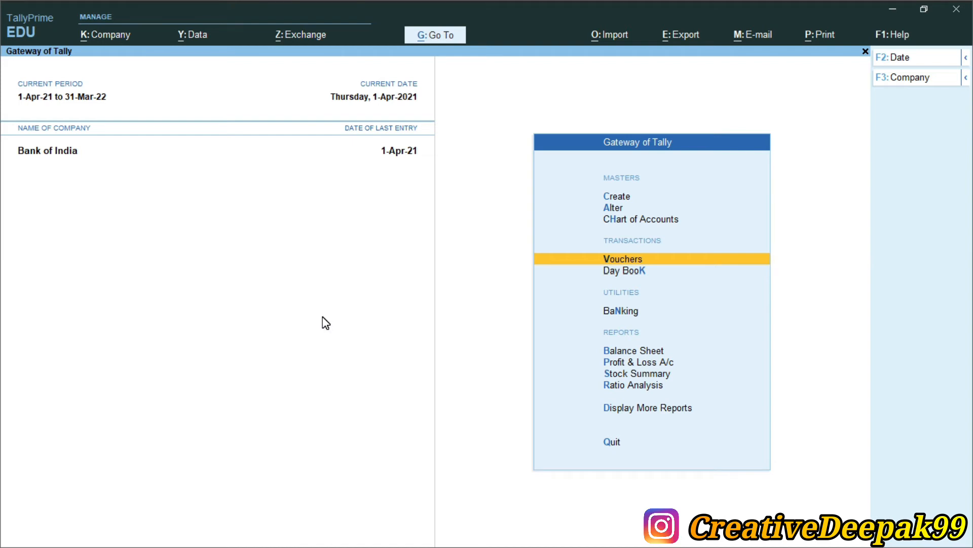
key(Down)
key(Down)
key(Down)
key(Down)
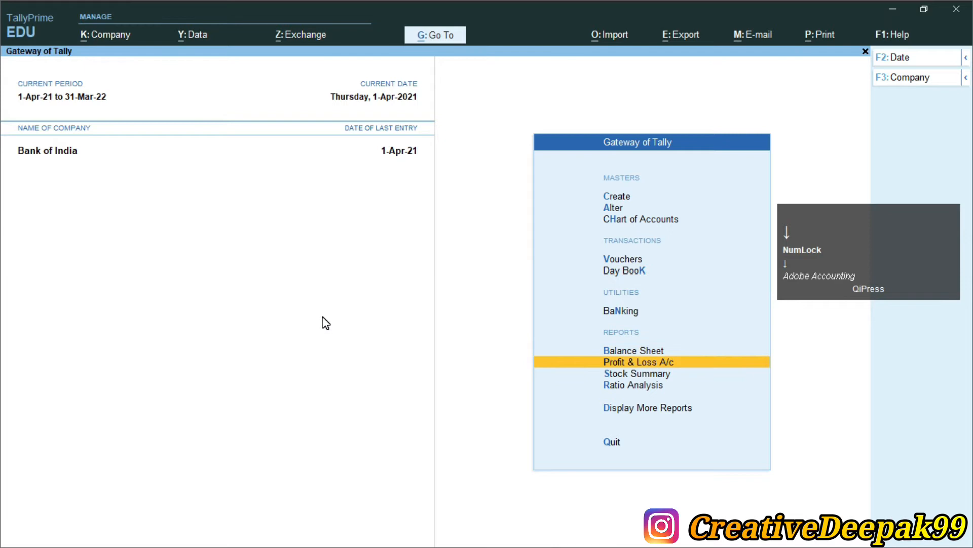
key(alt+Tab)
drag(222, 248, 334, 247)
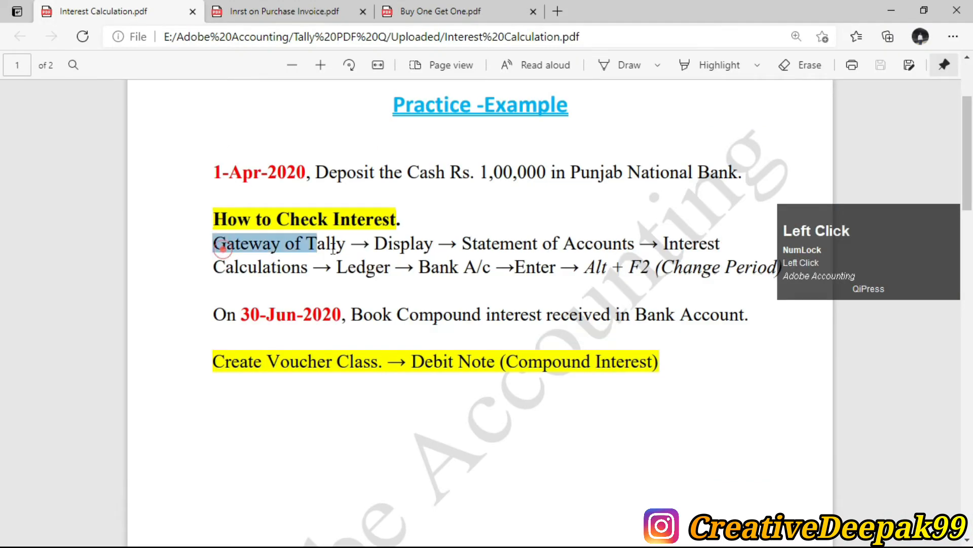
drag(491, 244, 698, 245)
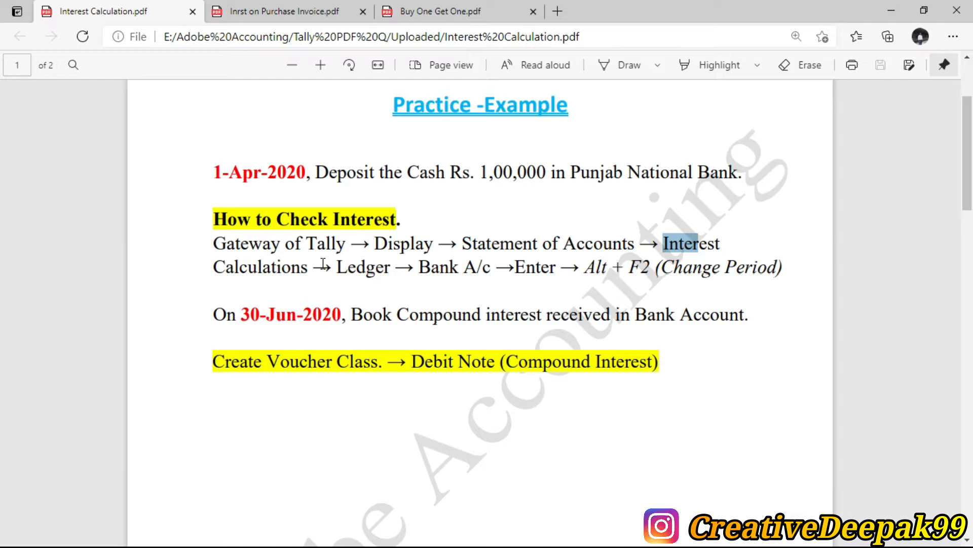
- Switch back to TallyPrime and open Interest Calculations from Statements of Accounts among the additional reports
key(alt+Tab)
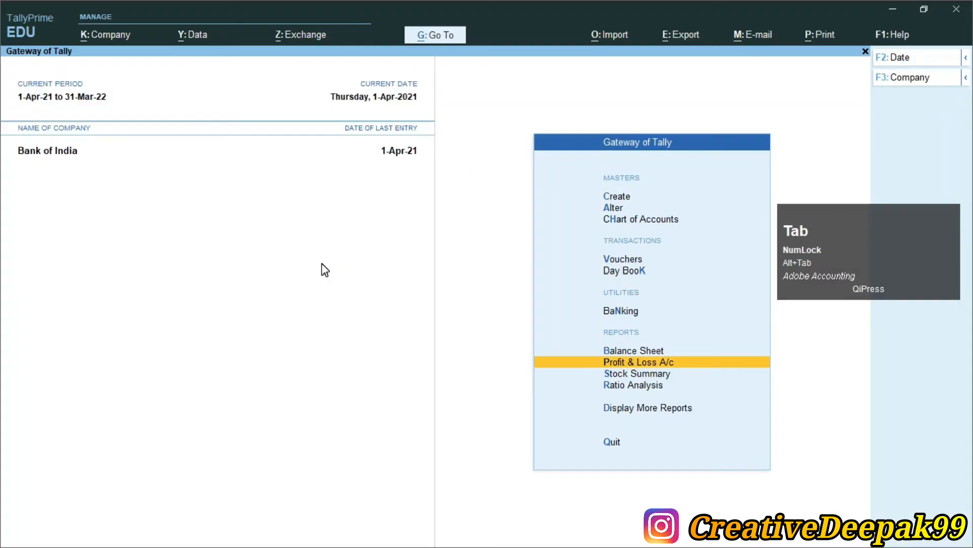
key(Down)
key(Down)
key(Down)
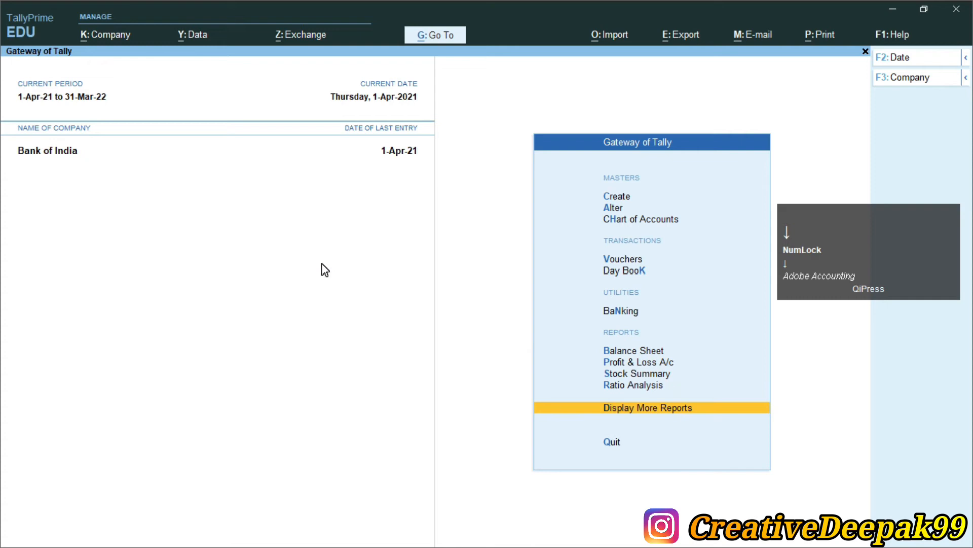
key(Return)
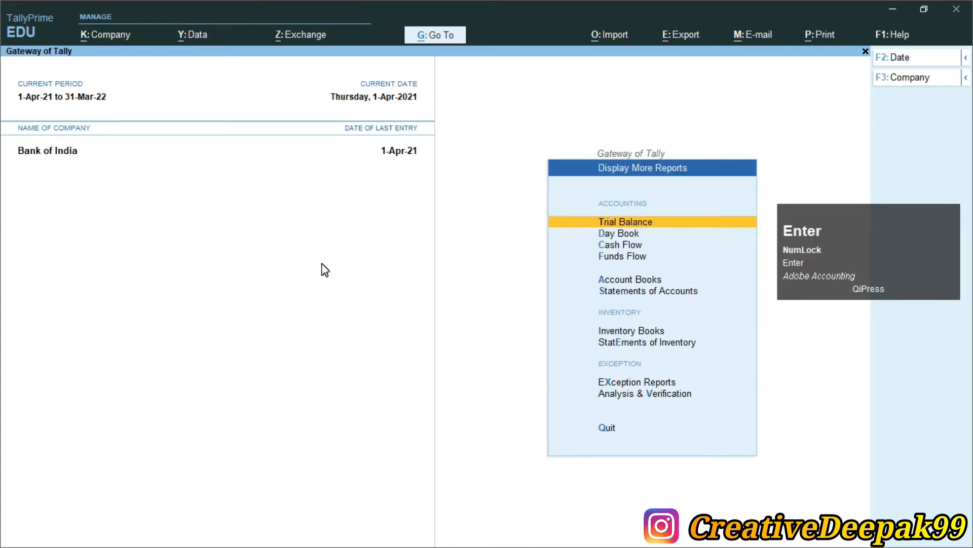
key(Down)
key(Down)
key(Down)
key(Down)
key(Down)
key(Return)
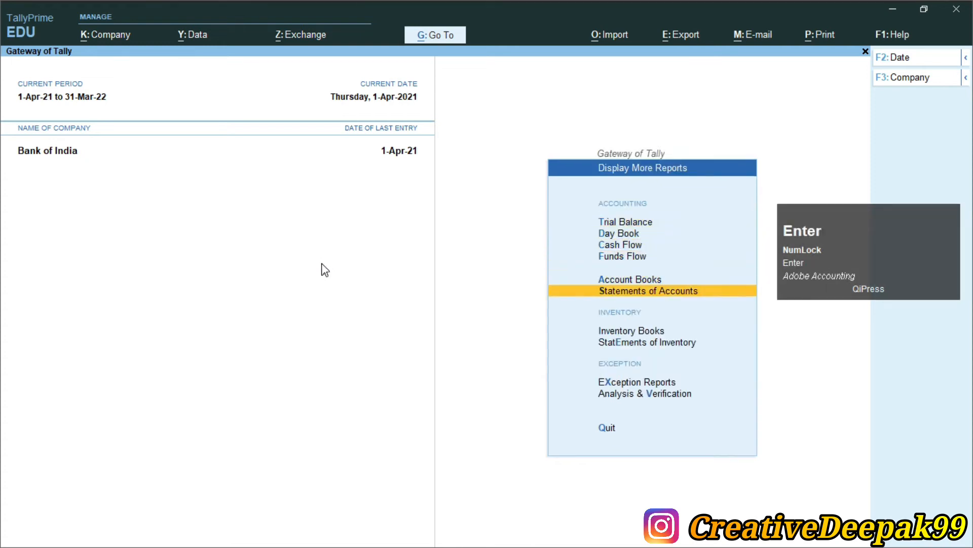
key(Down)
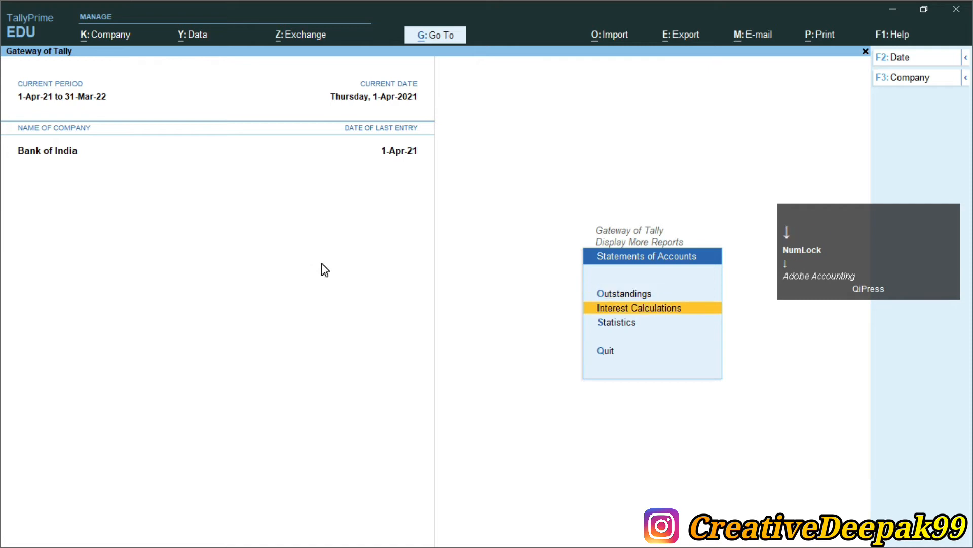
key(Return)
- Display the ledger-wise interest calculation for Punjab National Bank
key(Down)
key(Down)
key(Down)
key(Up)
key(Return)
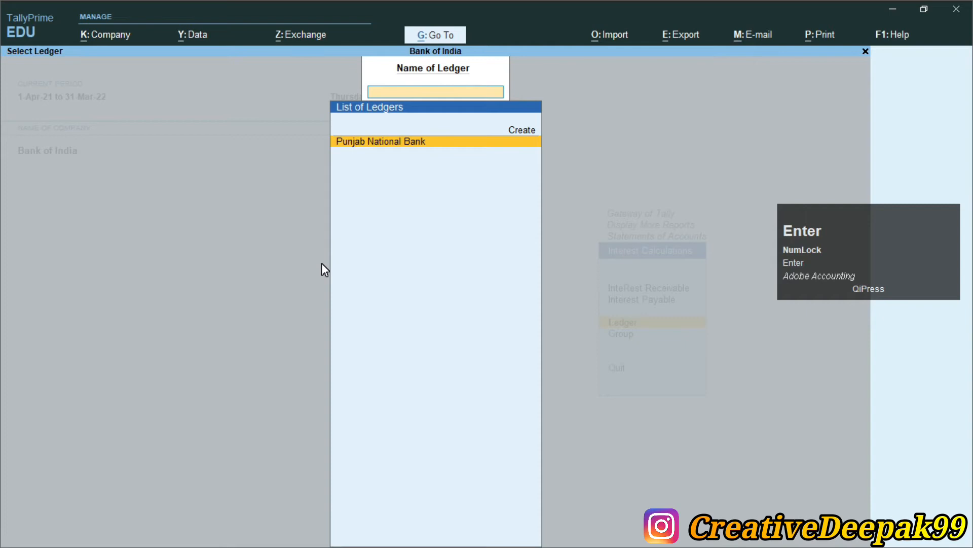
key(Return)
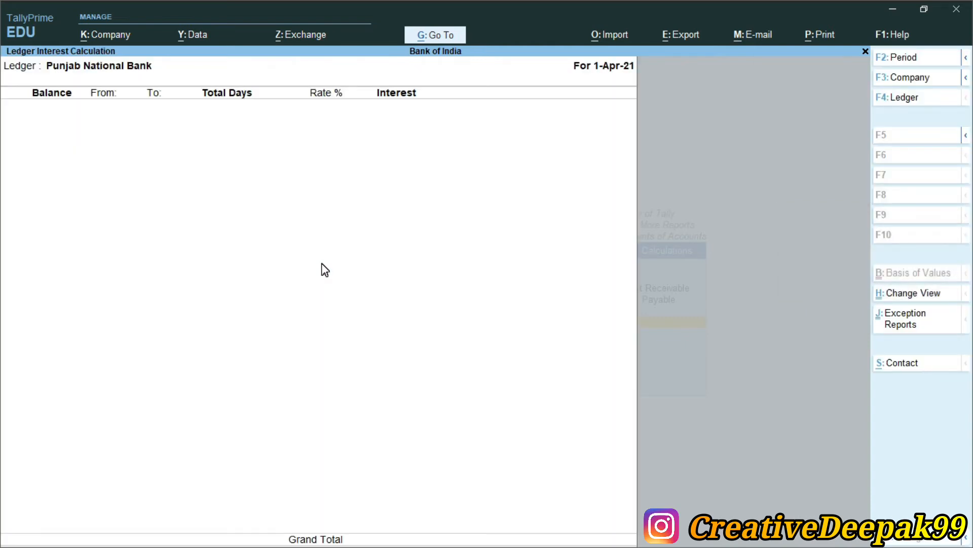
- Set the Punjab National Bank interest report's period from 1-4-2021 to 31-7-2021 and request its detailed view
key(F2)
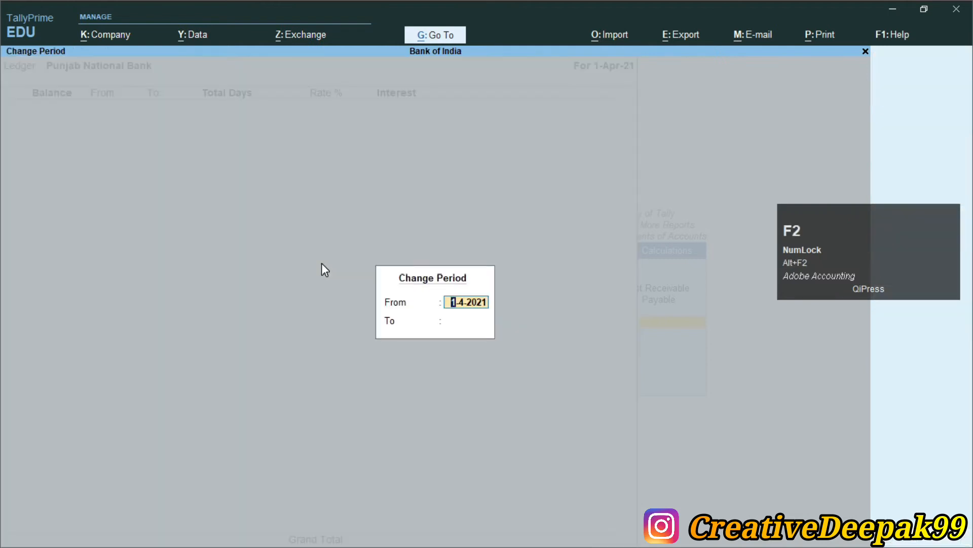
key(Return)
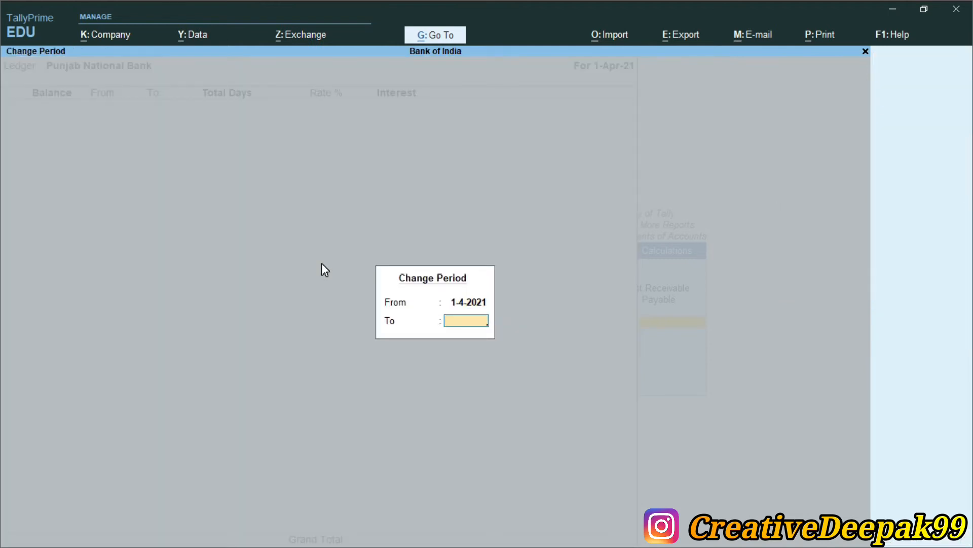
text(31.7)
key(Return)
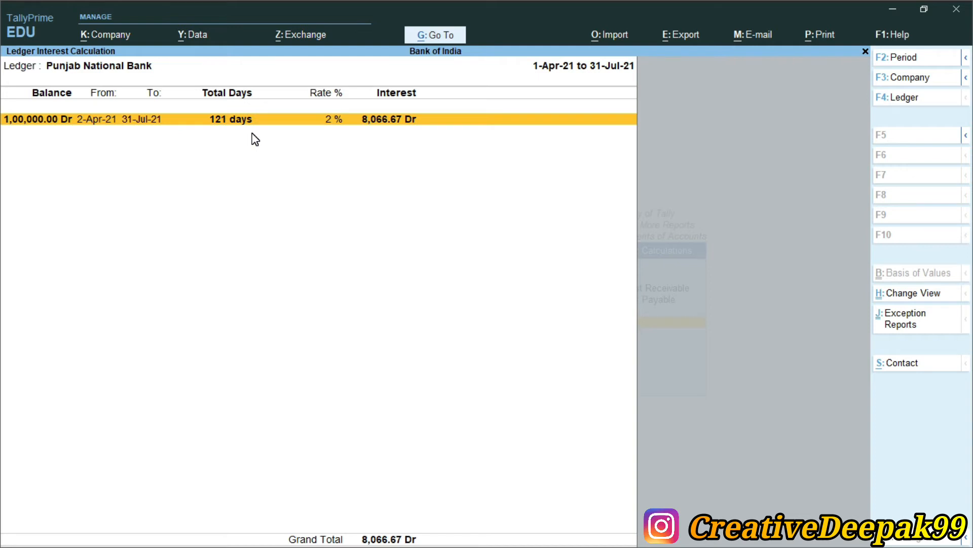
key(alt+F1)
key(ctrl)
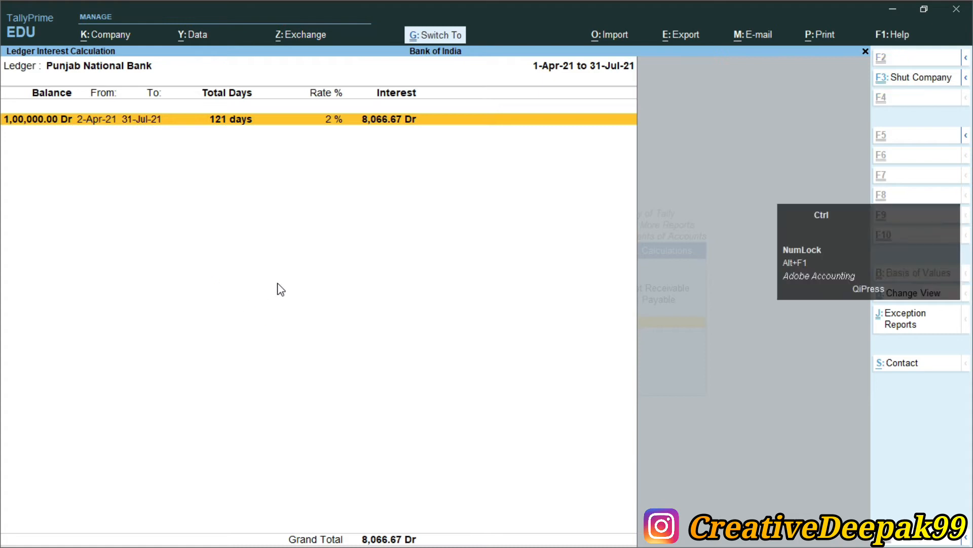
- Examine the balance, dates, total days, interest and report period in the Punjab National Bank interest calculation
key(ctrl+F2)
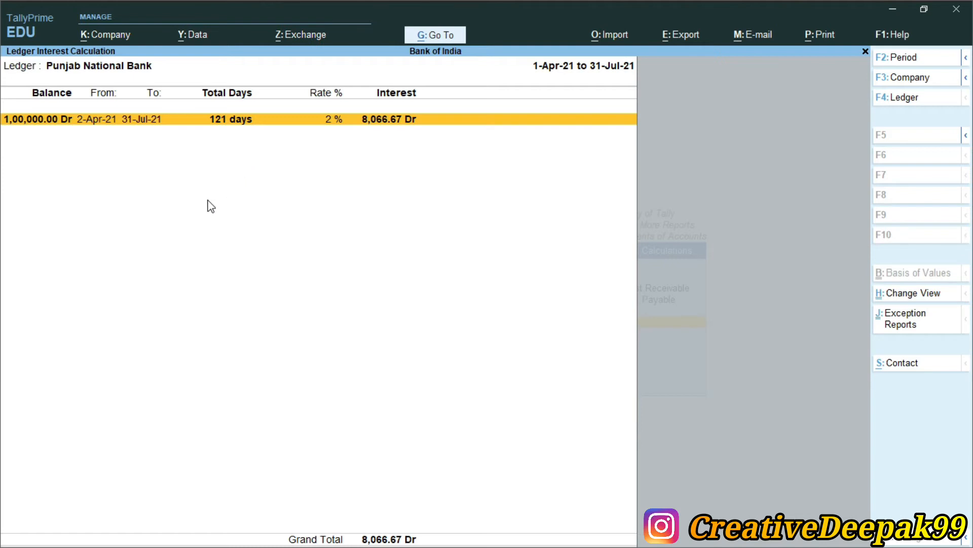
key(ctrl+F2)
key(2)
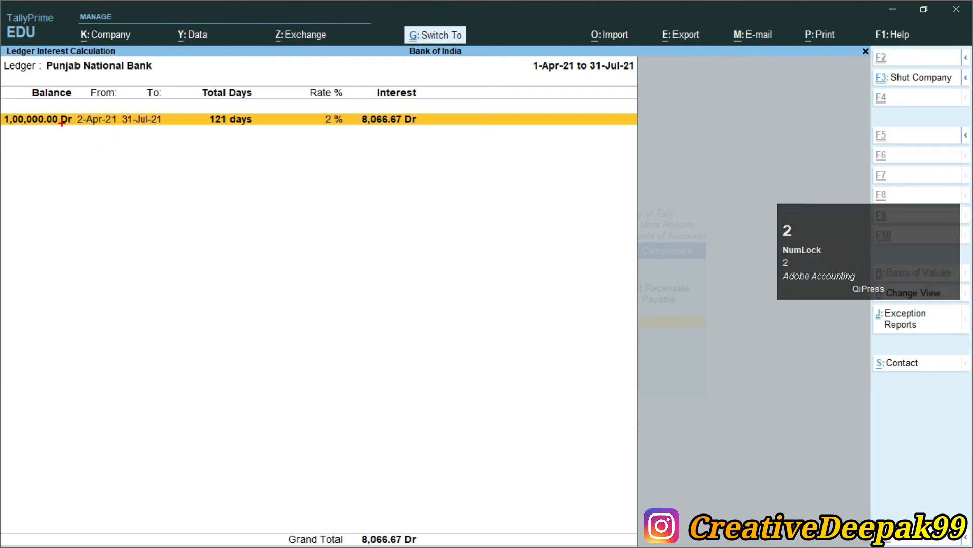
drag(197, 105, 272, 134)
key(Escape)
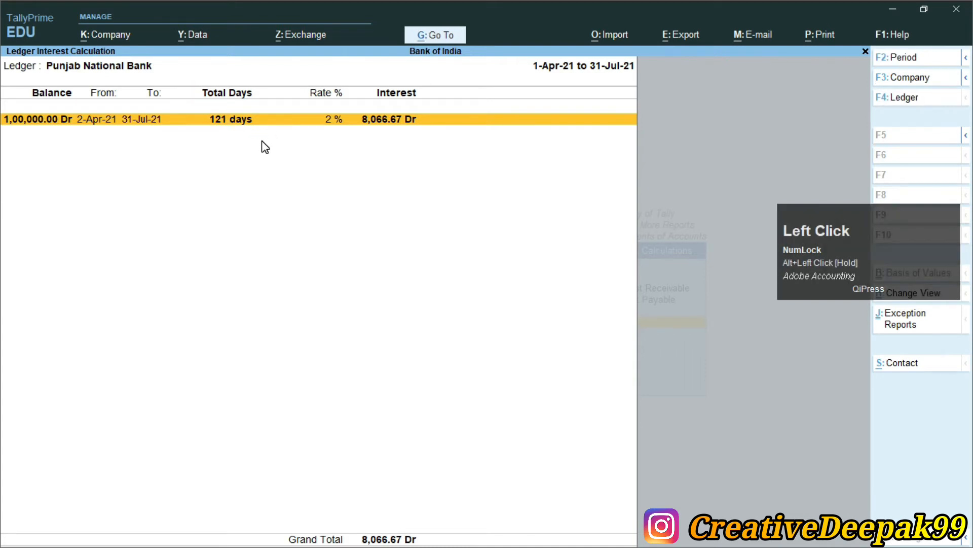
key(ctrl+2)
drag(198, 106, 274, 130)
drag(355, 107, 435, 134)
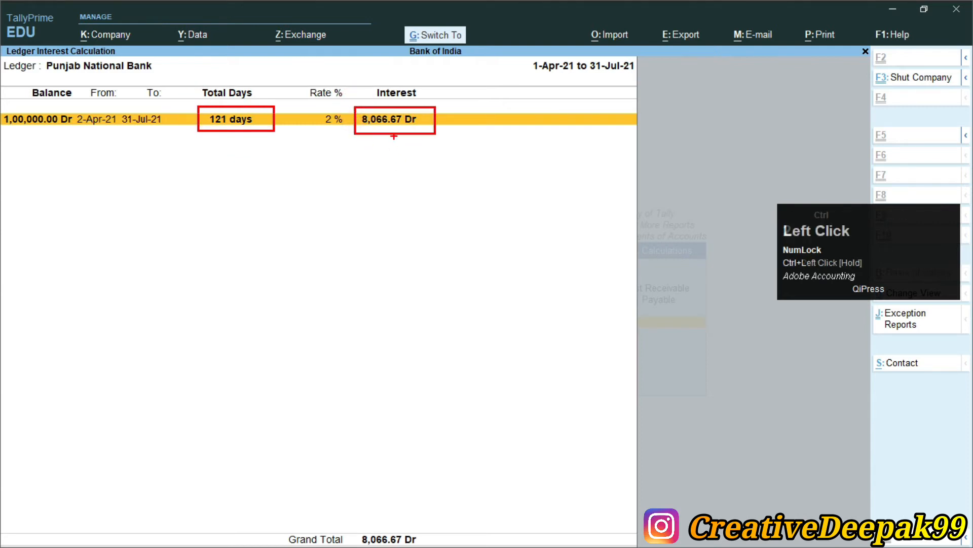
key(ctrl+2)
mouse_move(2, 106)
mouse_down()
mouse_move(59, 143)
mouse_move(170, 134)
mouse_up()
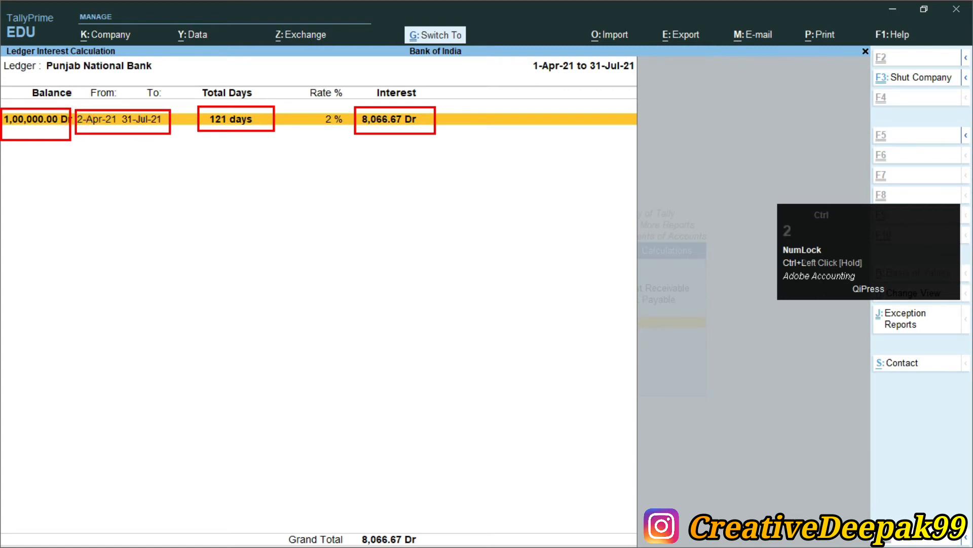
key(ctrl+2)
drag(525, 53, 648, 85)
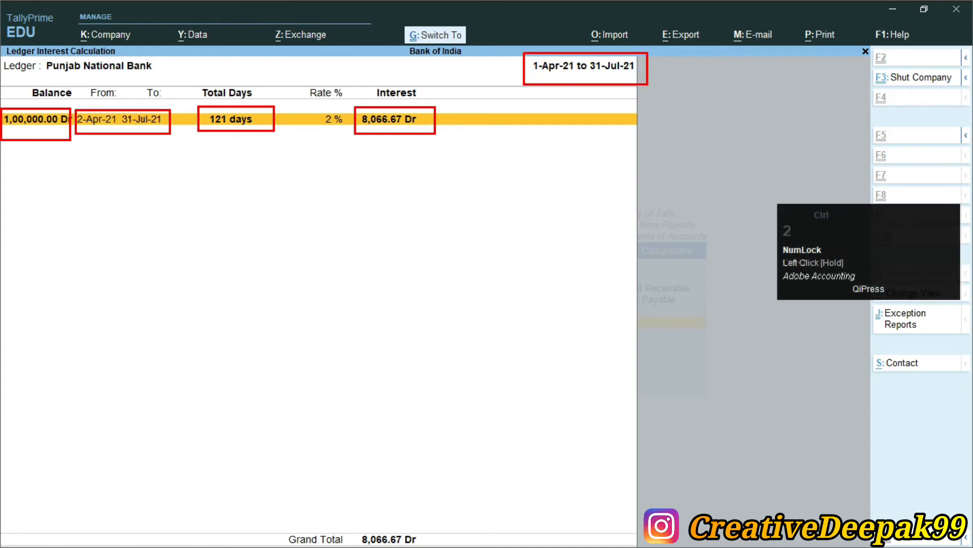
key(ctrl+2)
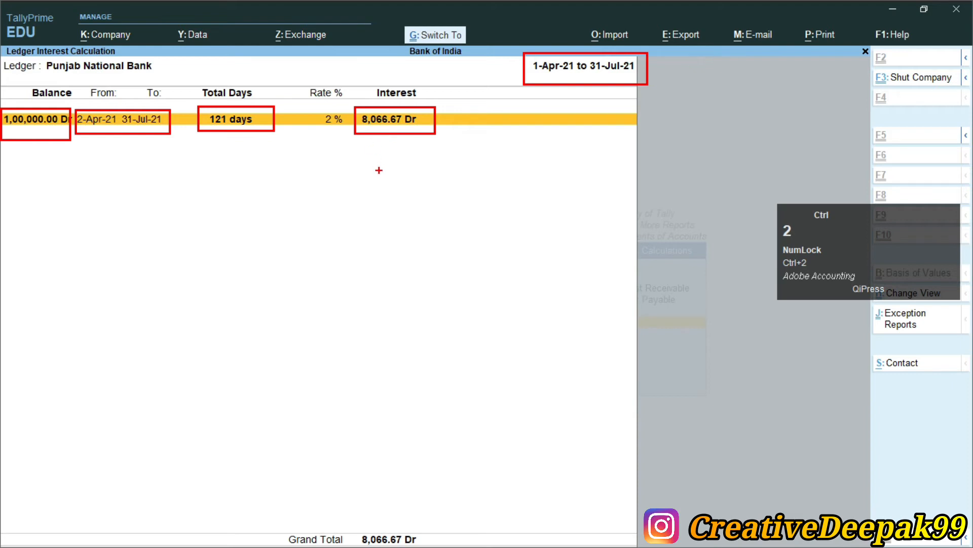
right_click(410, 143)
- Set the end date of the interest report's period to 31-5-2021, keeping the start date
key(F2)
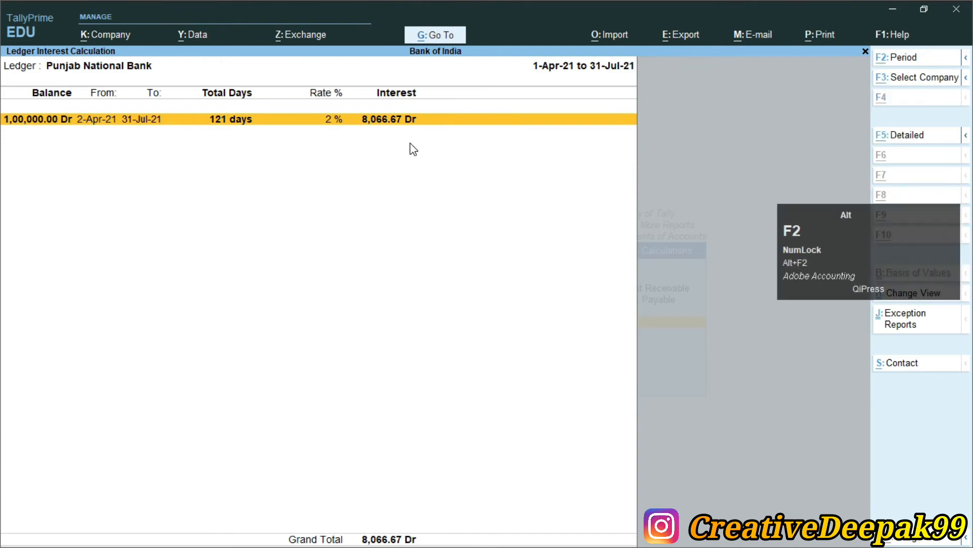
key(Return)
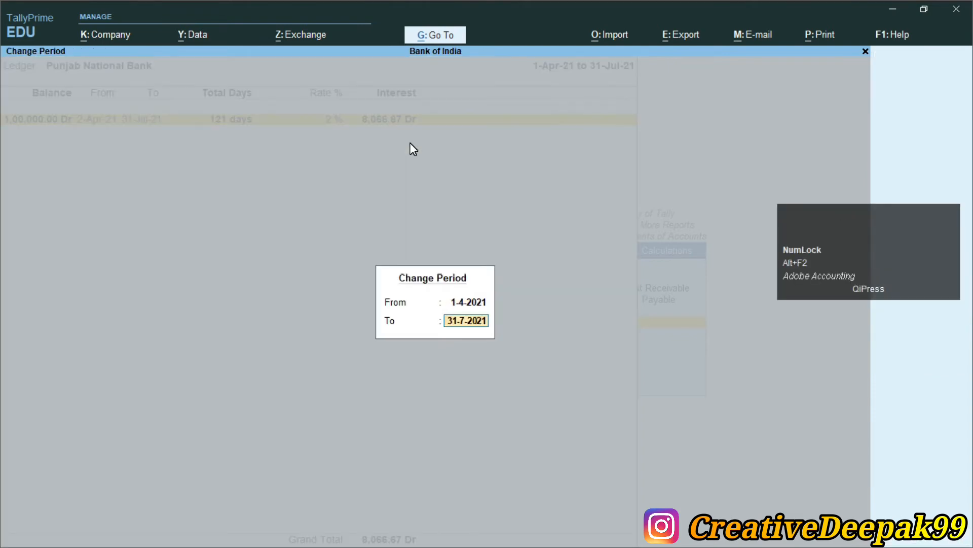
text(31.5)
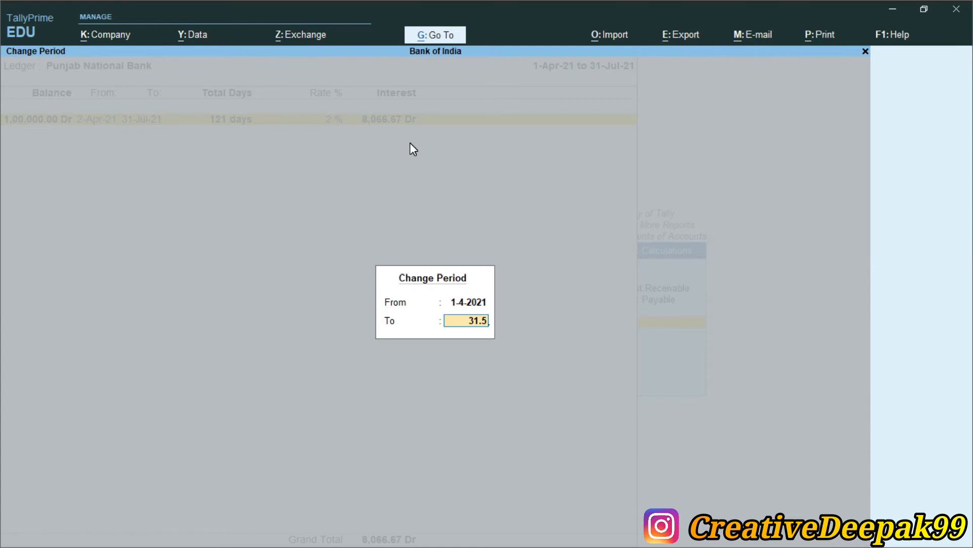
key(Return)
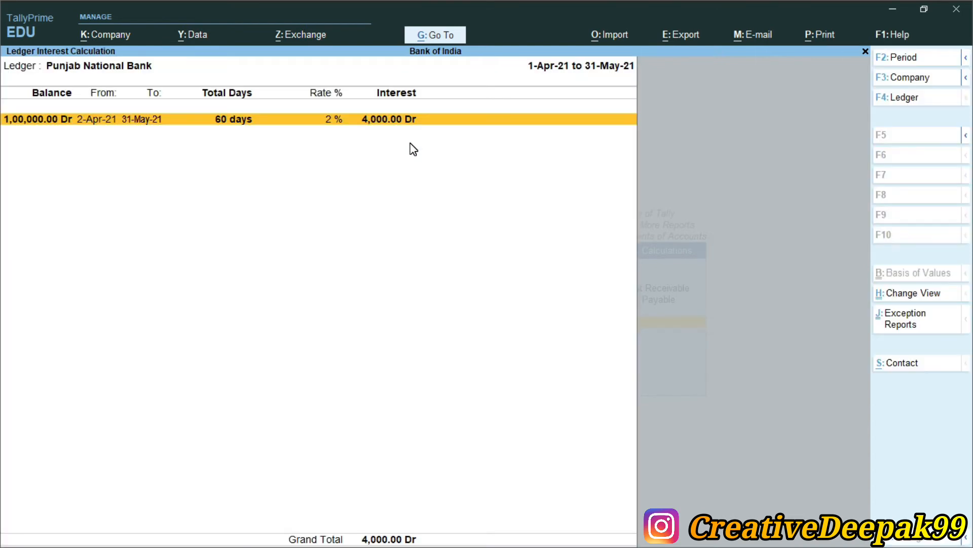
- Examine the total days, interest, date range and balance for the period ending 31-5-2021
key(ctrl)
drag(205, 110, 254, 139)
drag(357, 105, 428, 134)
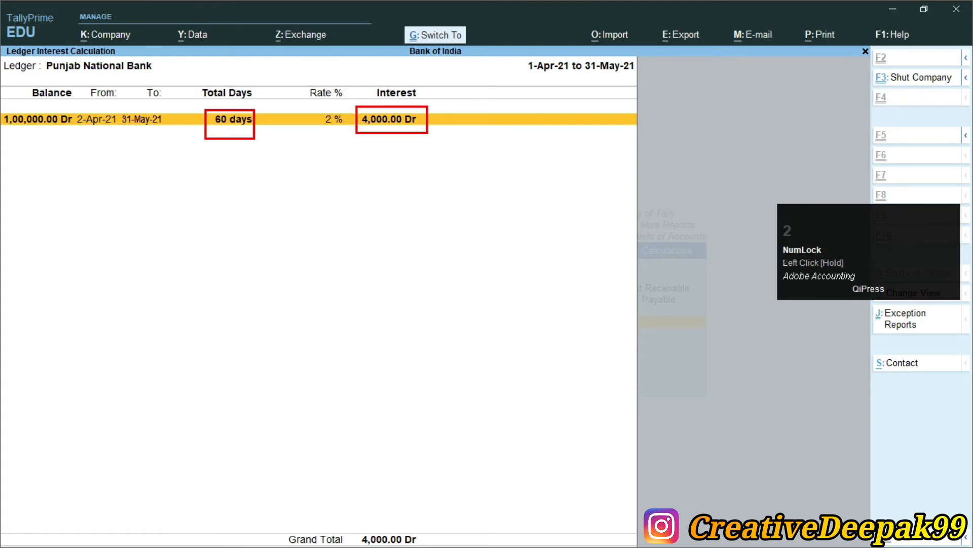
mouse_move(71, 109)
mouse_down()
mouse_move(151, 160)
mouse_move(182, 136)
mouse_up()
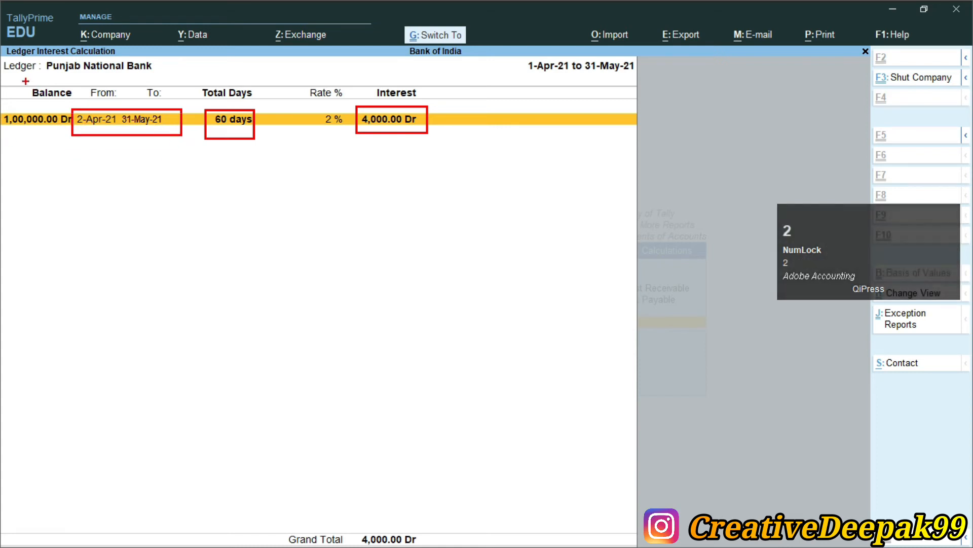
drag(22, 83, 75, 101)
mouse_move(1, 104)
mouse_down()
mouse_move(57, 138)
mouse_move(47, 136)
mouse_up()
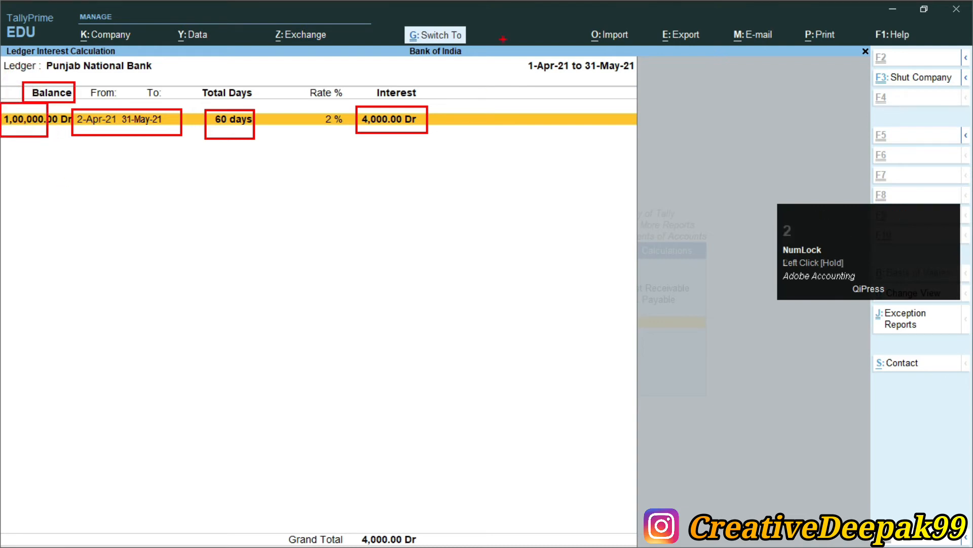
key(2)
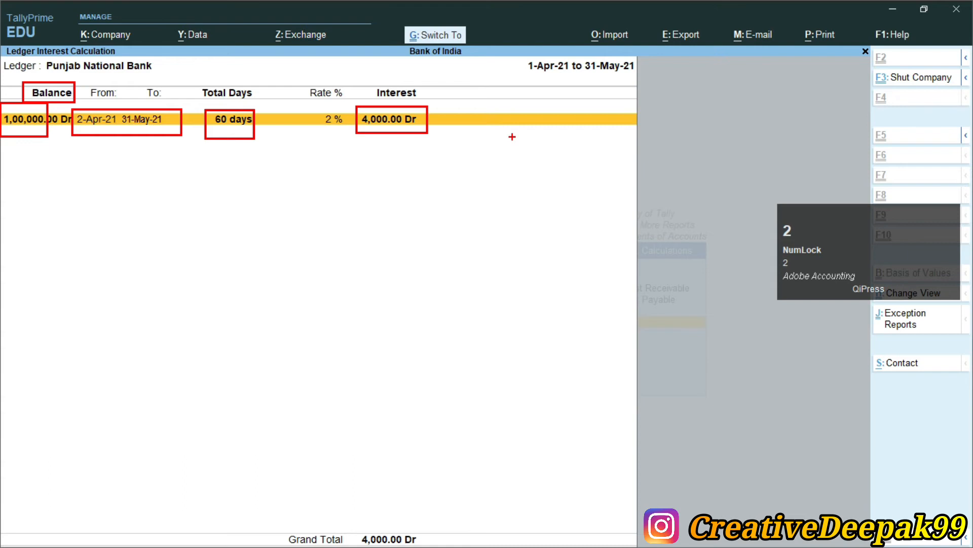
key(Escape)
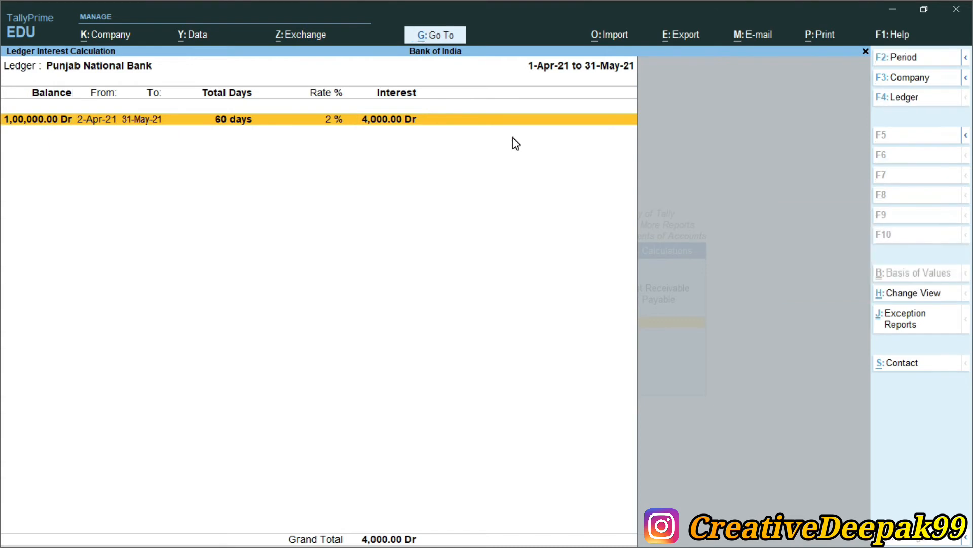
- Set the end date of the interest report's period to 31-7-2021 and review the interest amount
key(F2)
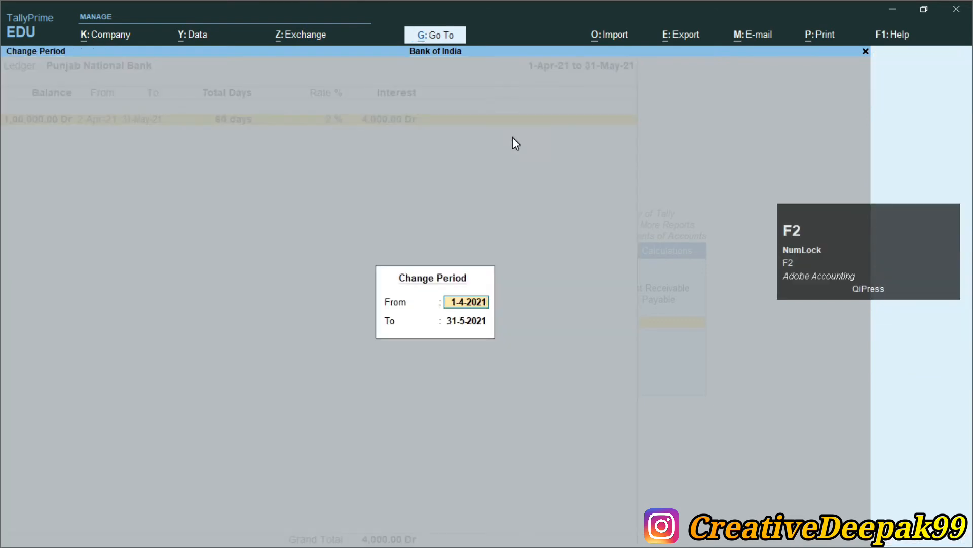
key(Return)
text(31.)
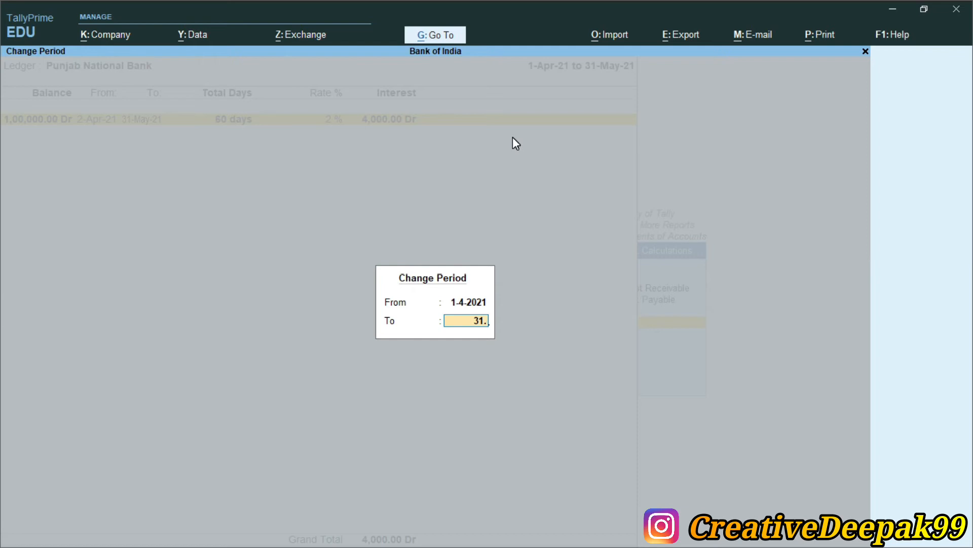
text(7)
key(Return)
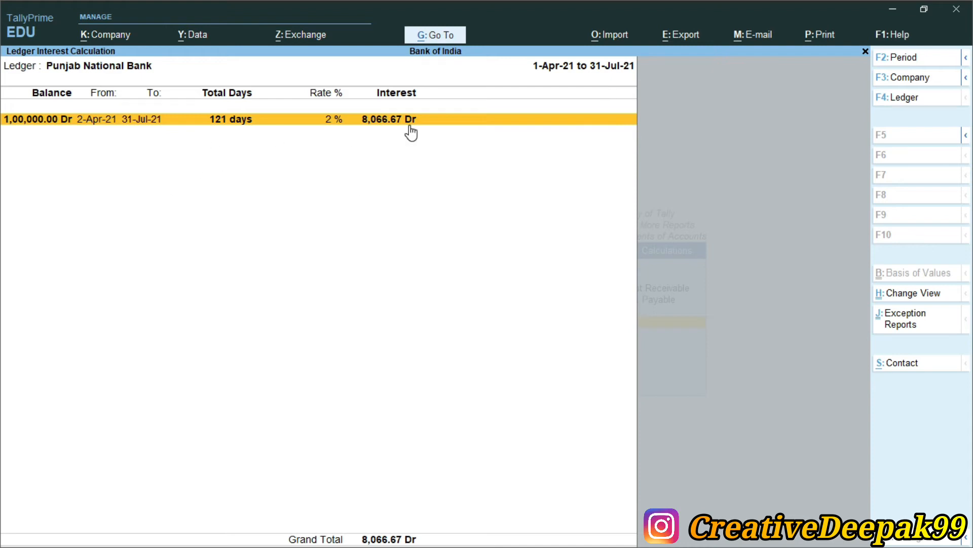
key(ctrl+2)
drag(356, 106, 425, 137)
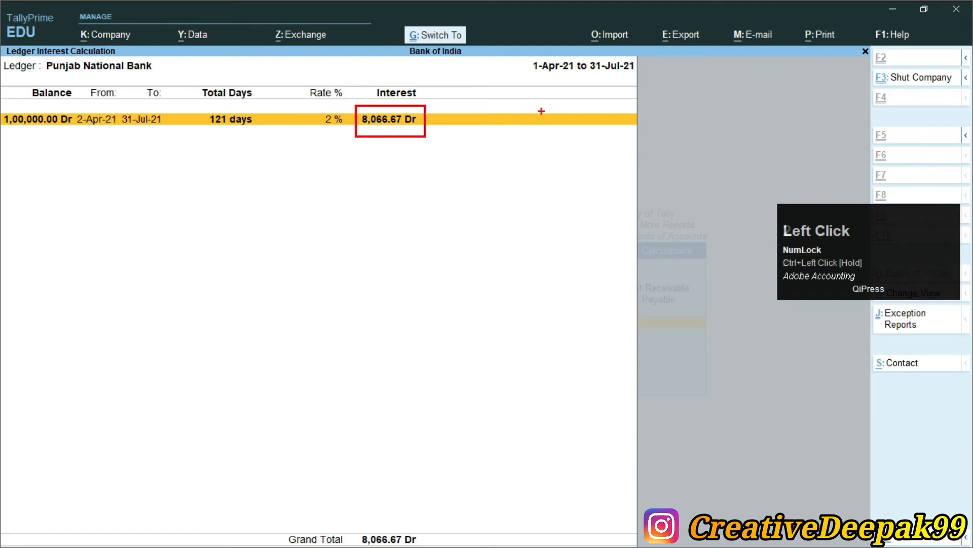
key(2)
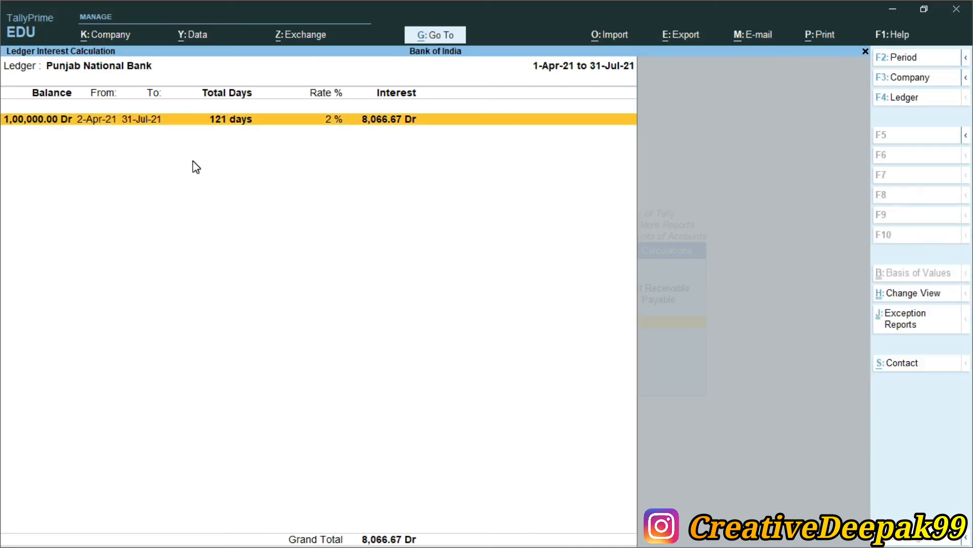
- Leave the Punjab National Bank interest report and return to the Gateway of Tally
key(Escape)
key(Escape)
key(Escape)
key(Escape)
key(Escape)
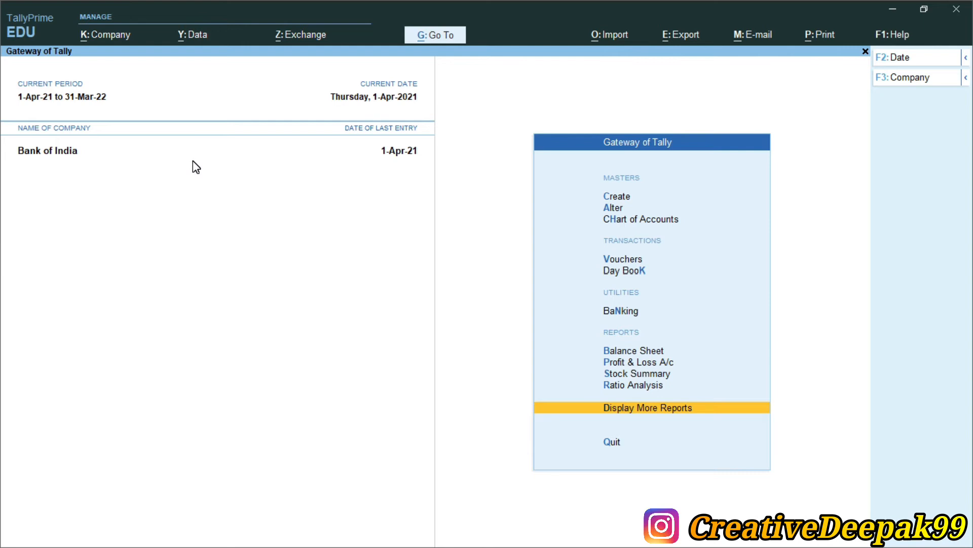
- Open the list of voucher types for master alteration
key(Up)
key(Up)
key(Up)
key(Up)
key(Up)
key(Up)
key(Up)
key(Up)
key(Up)
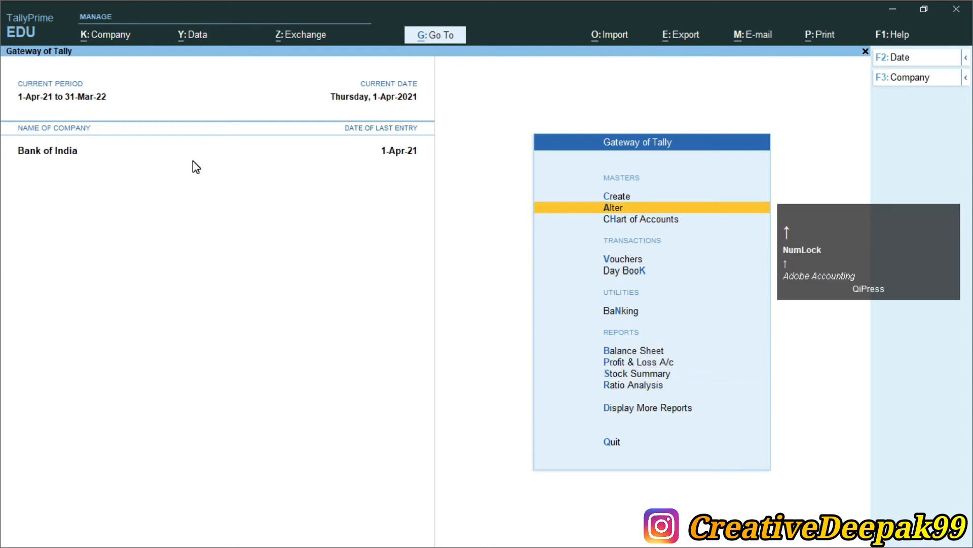
key(Return)
key(Down)
key(Down)
key(Down)
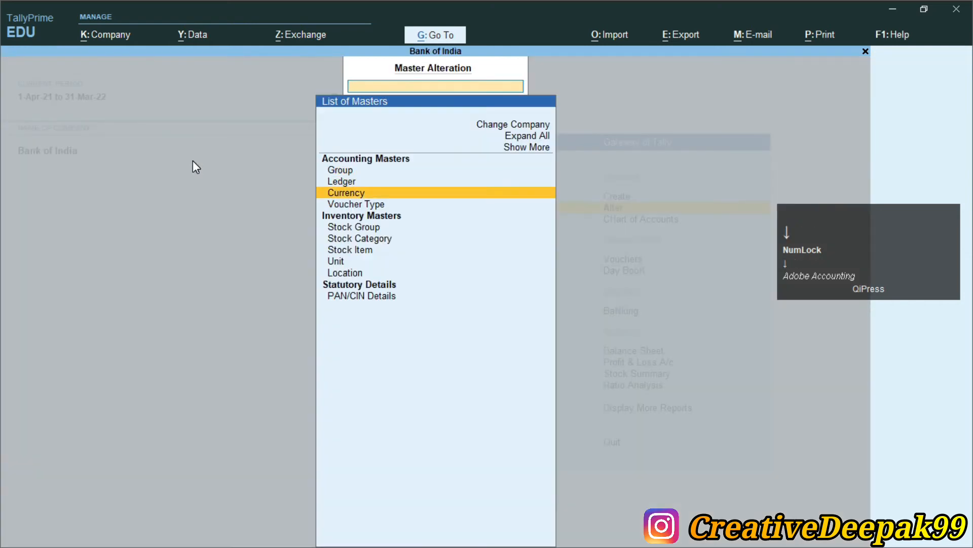
key(Return)
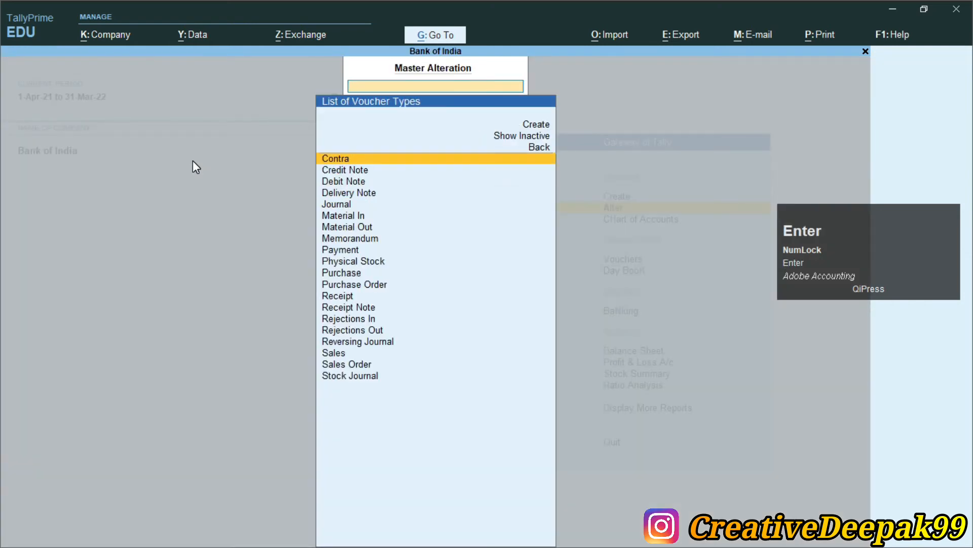
- Open the Debit Note voucher type for alteration and advance to its Name of Class field, leaving the other settings as they are
key(Down)
key(Down)
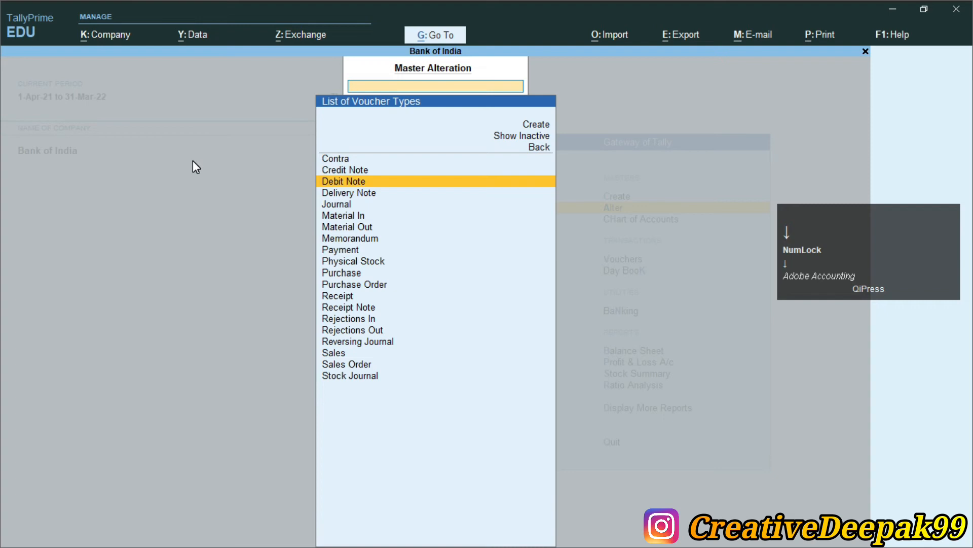
key(Return)
key(Return)
key(Return)
key(Return)
key(Return)
key(Return)
key(Return)
key(Return)
key(Return)
key(Return)
key(Return)
key(Return)
key(Return)
key(Return)
key(Return)
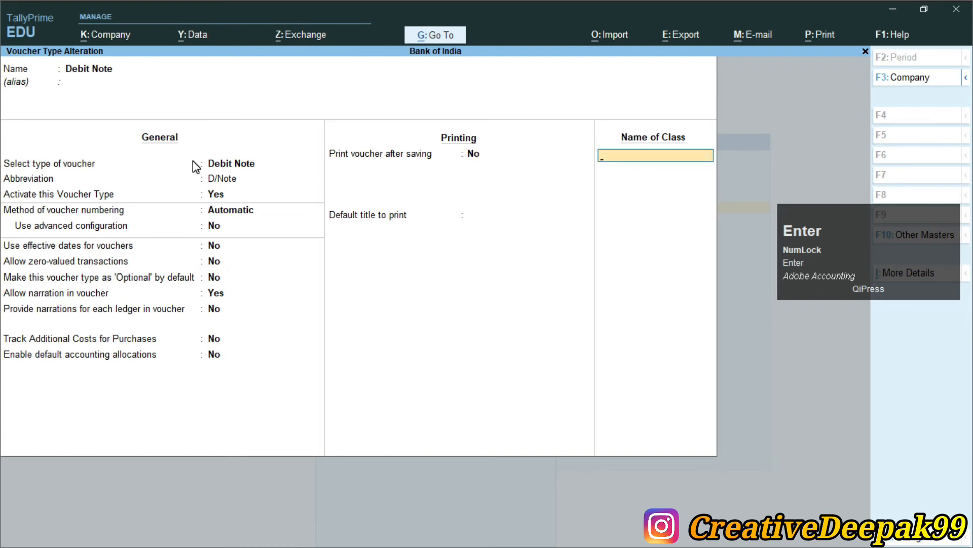
key(ctrl+2)
mouse_move(591, 120)
mouse_down()
mouse_move(652, 181)
mouse_move(724, 180)
mouse_up()
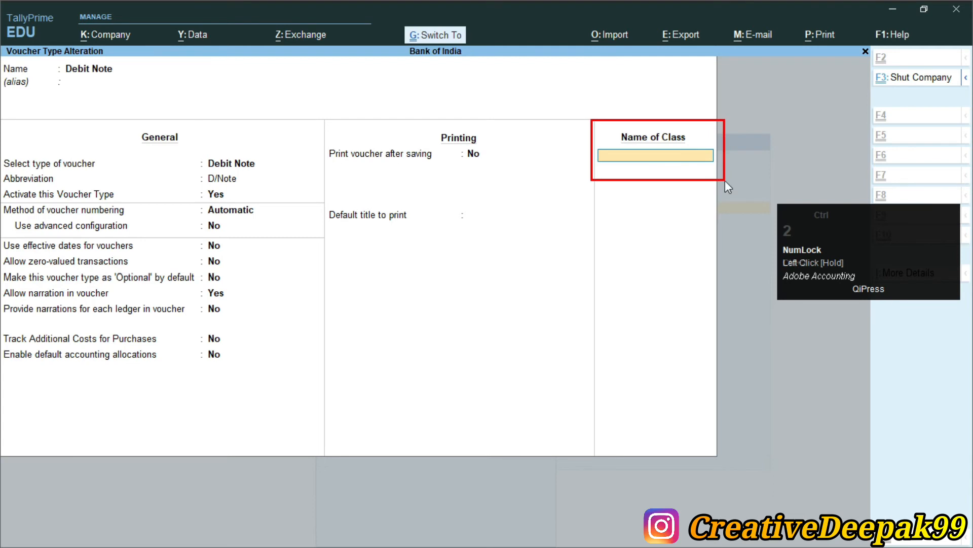
key(Escape)
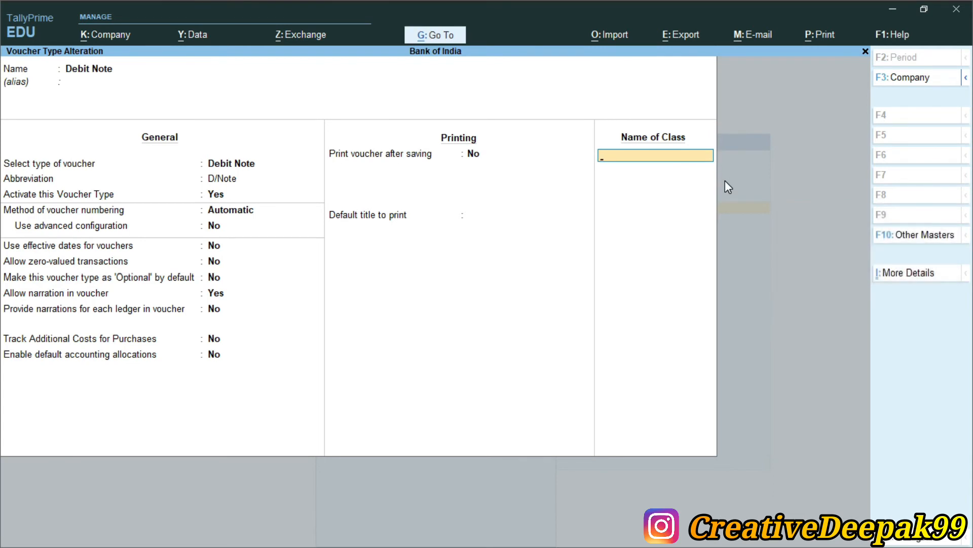
- Add a voucher class named Compound Interest to the Debit Note voucher type and open its settings
text(Com)
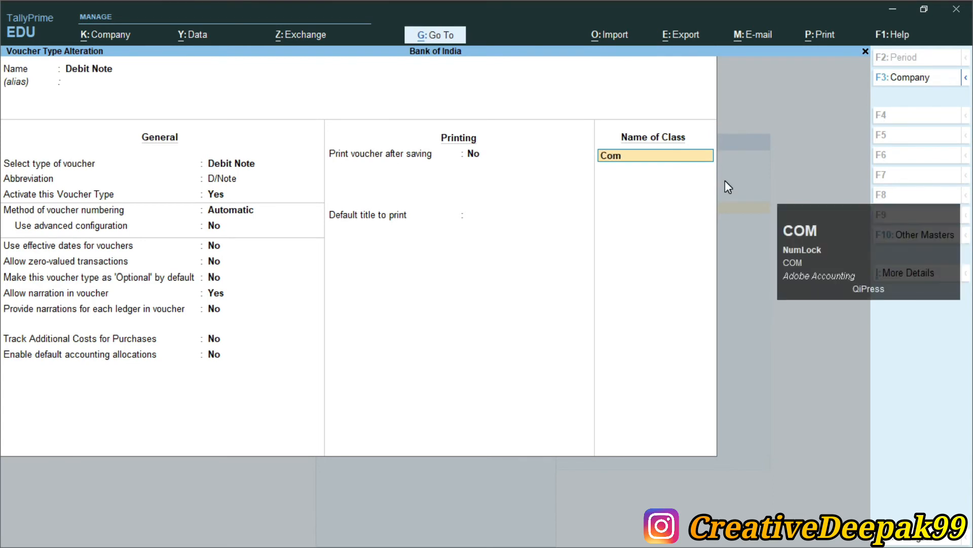
text(pound )
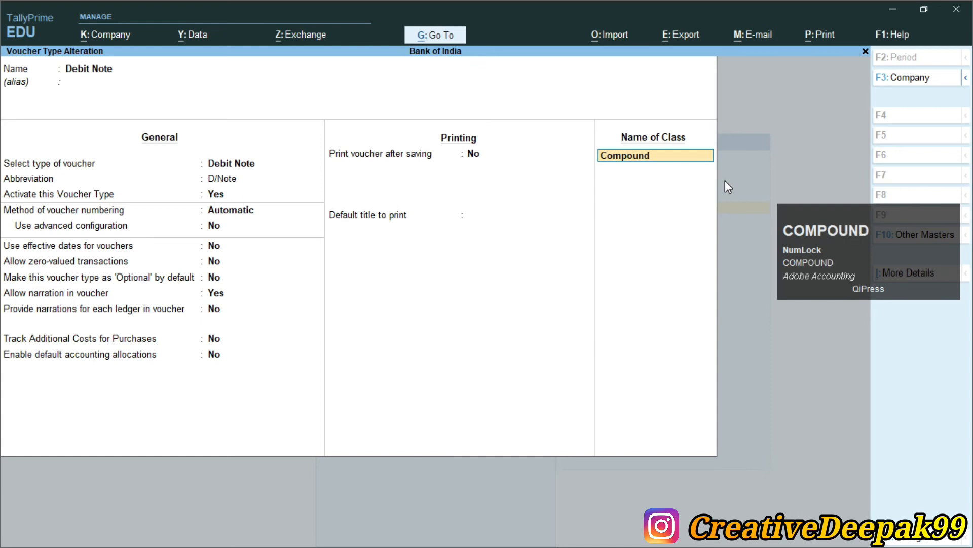
text(Interest)
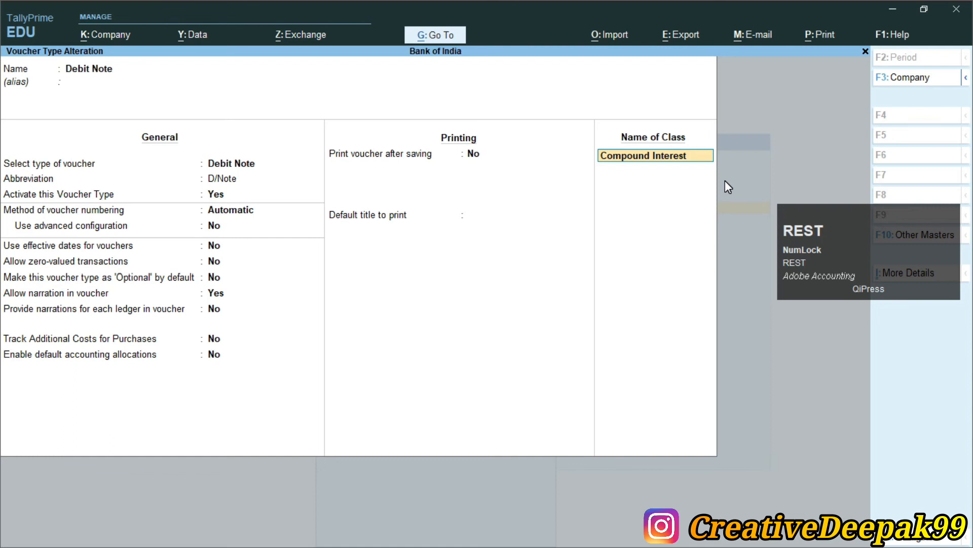
key(Return)
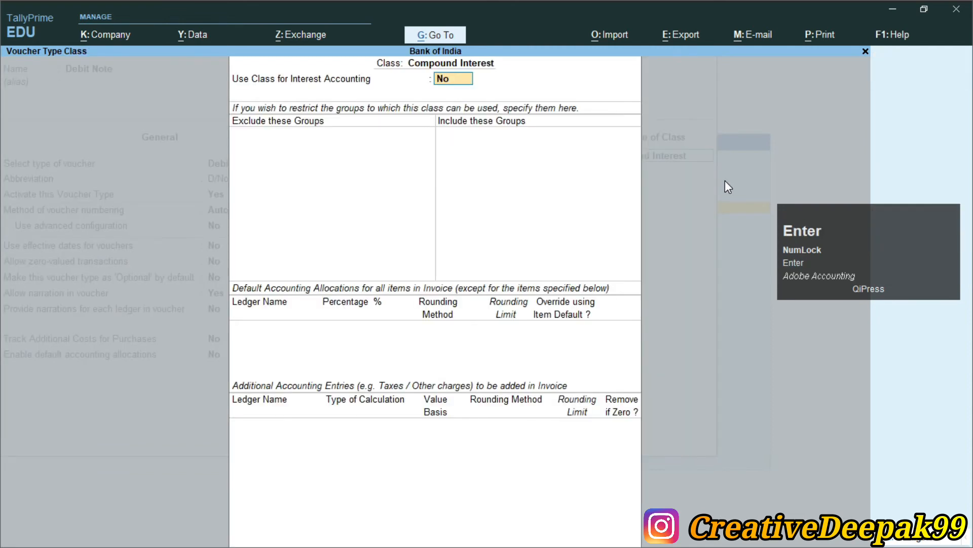
- Enable the Compound Interest class for interest accounting and treat its amounts as compound interest
key(y)
key(Return)
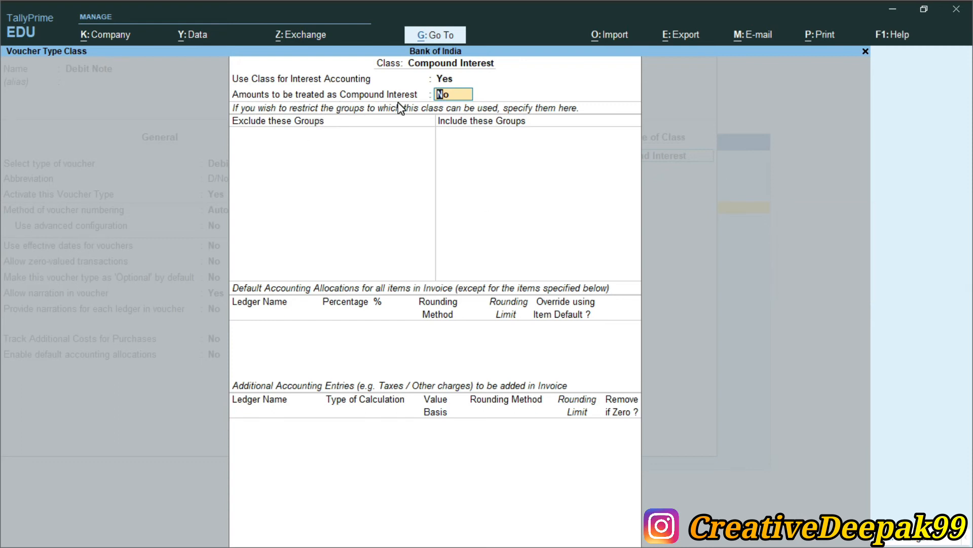
text(y)
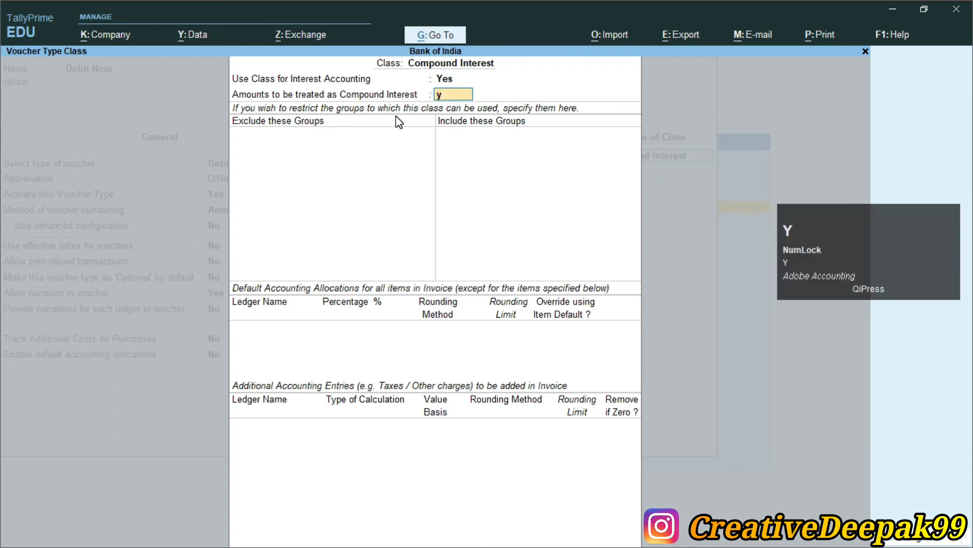
text(y)
drag(229, 68, 502, 106)
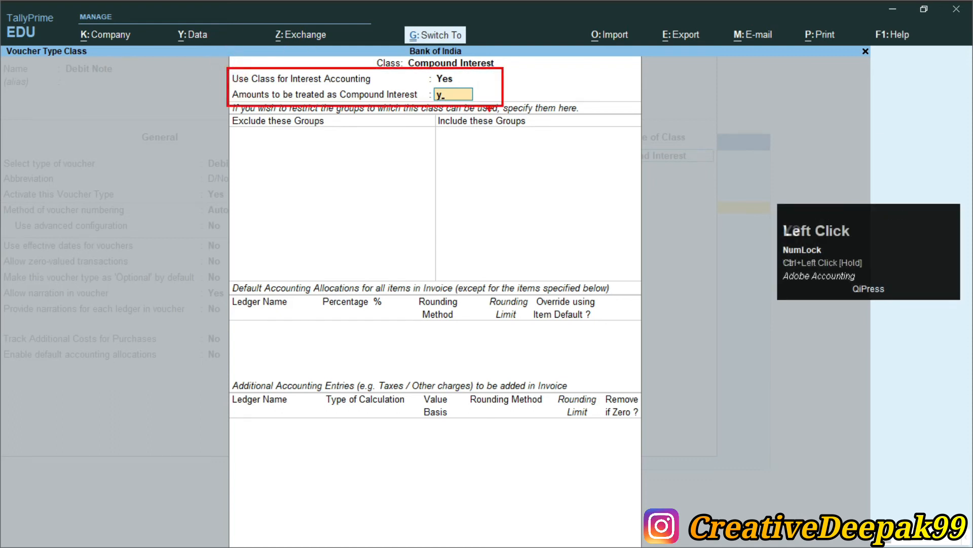
key(Return)
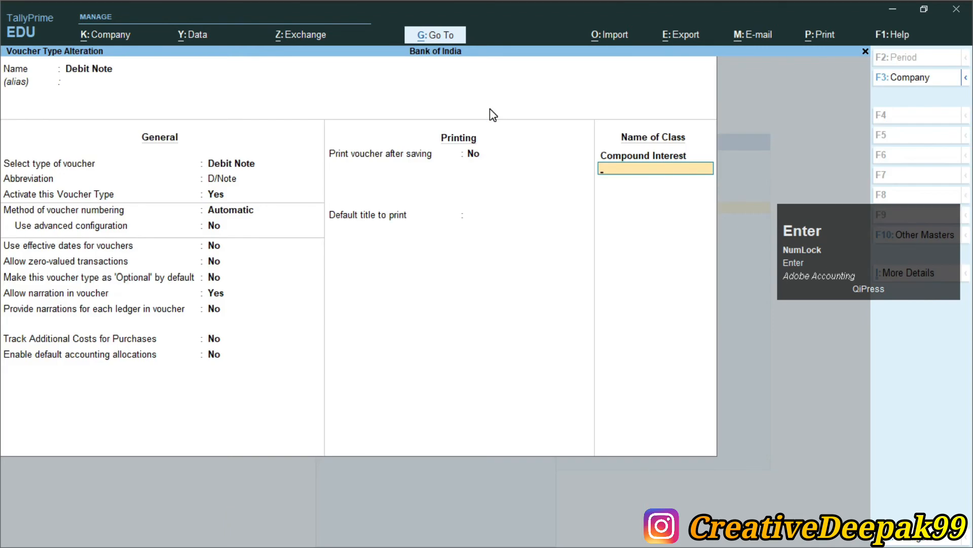
- Save the altered Debit Note voucher type and return to the Gateway of Tally
key(Return)
key(Return)
key(Escape)
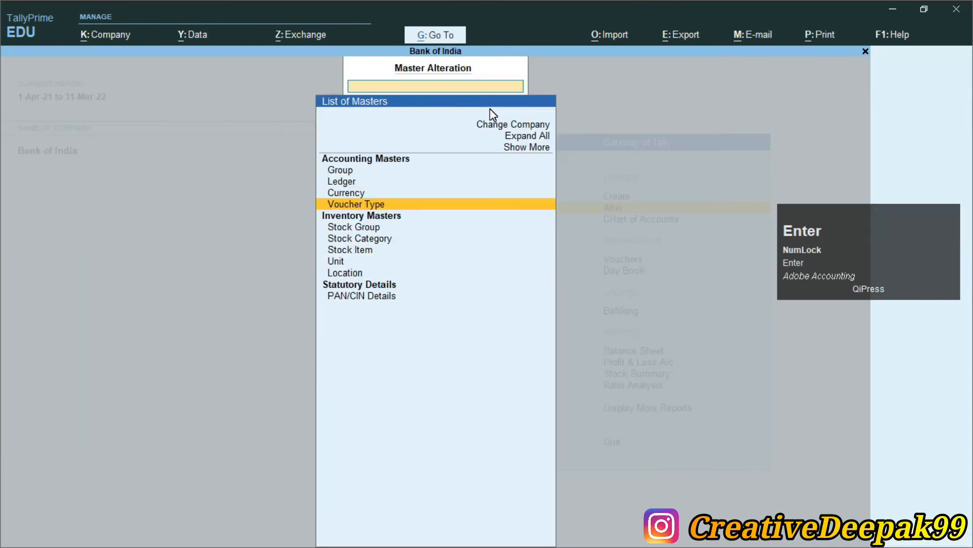
key(Escape)
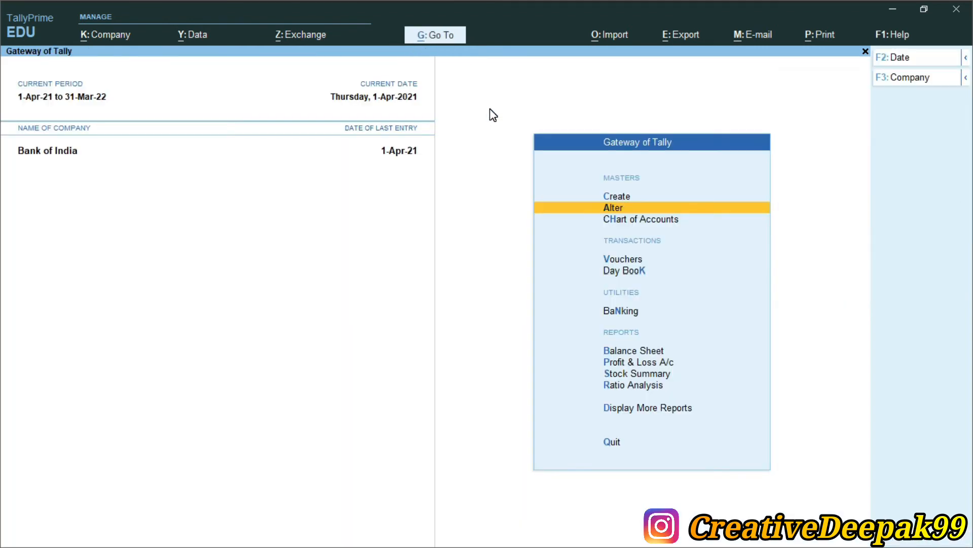
- Open accounting voucher creation and set the voucher date to 31-7
key(Down)
key(Down)
key(Return)
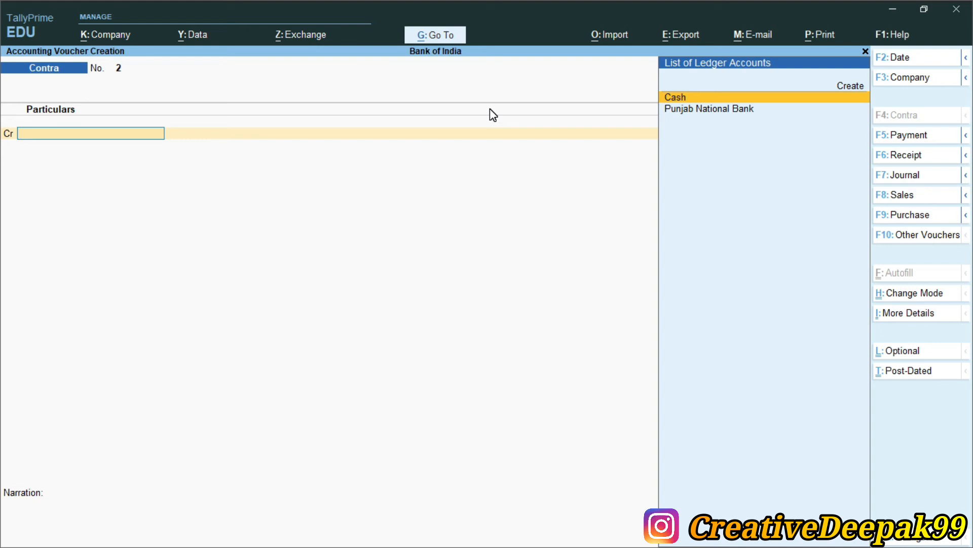
key(F2)
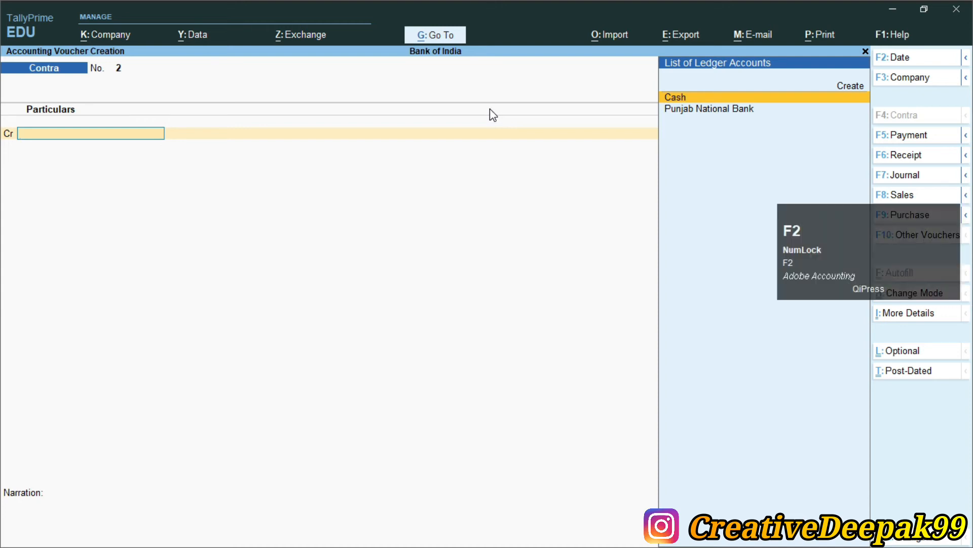
text(31-7)
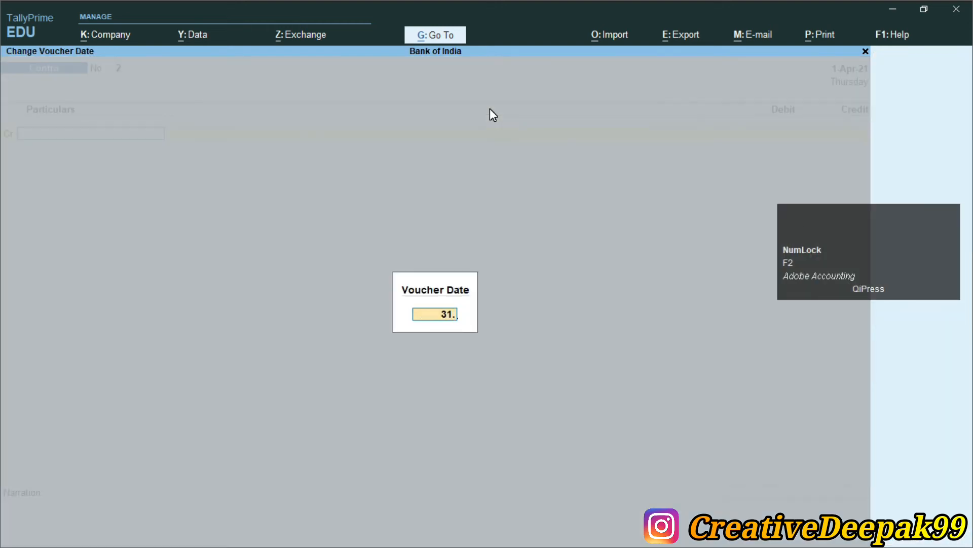
key(Return)
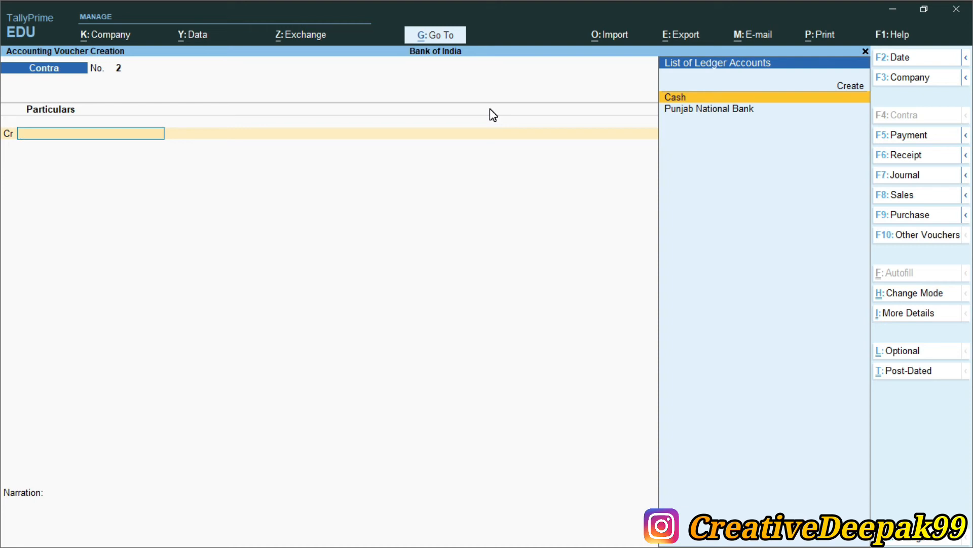
- Switch the voucher type to Debit Note with the Compound Interest class
key(alt+F5)
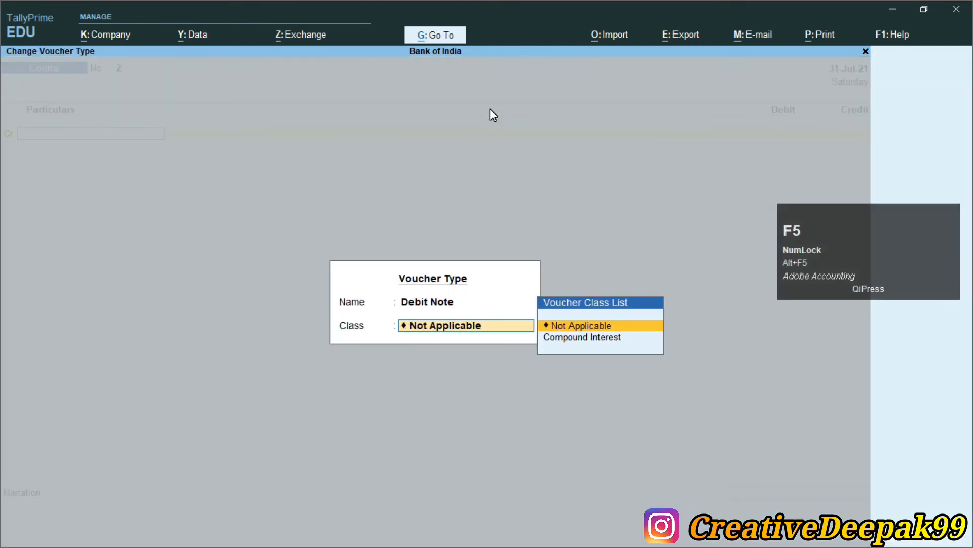
click(565, 340)
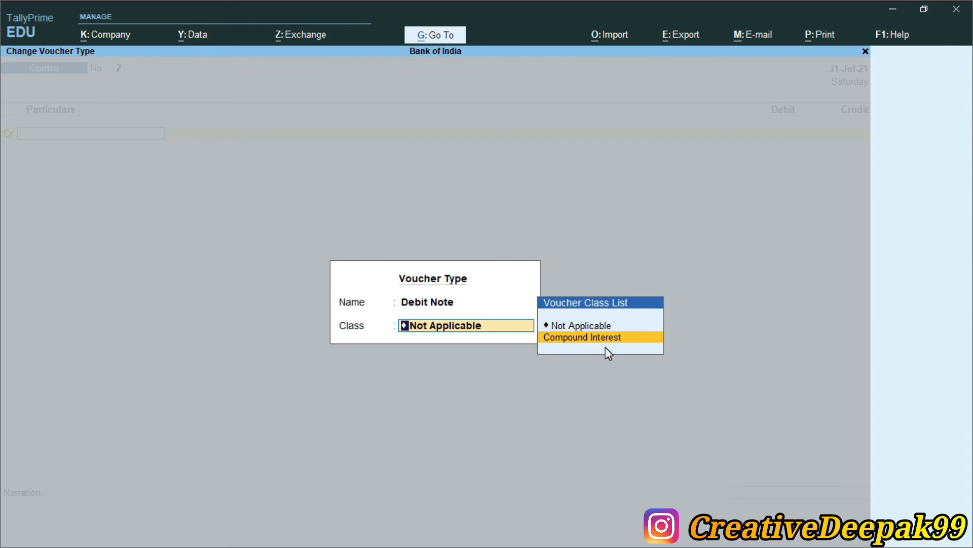
key(Return)
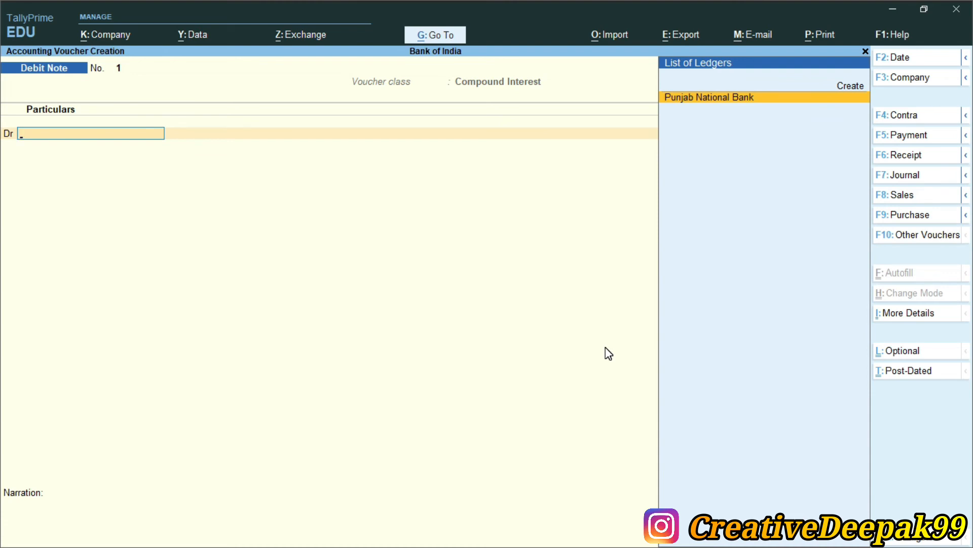
- Debit Punjab National Bank with the calculated interest of 8,066.67, leaving the dispatch and original invoice details blank
key(Return)
key(Return)
key(Return)
key(Return)
key(Return)
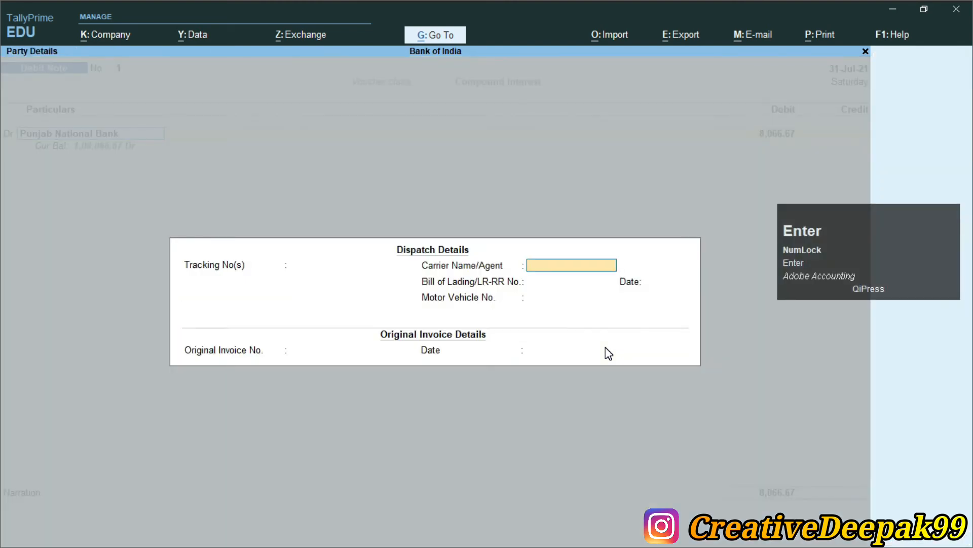
key(Return)
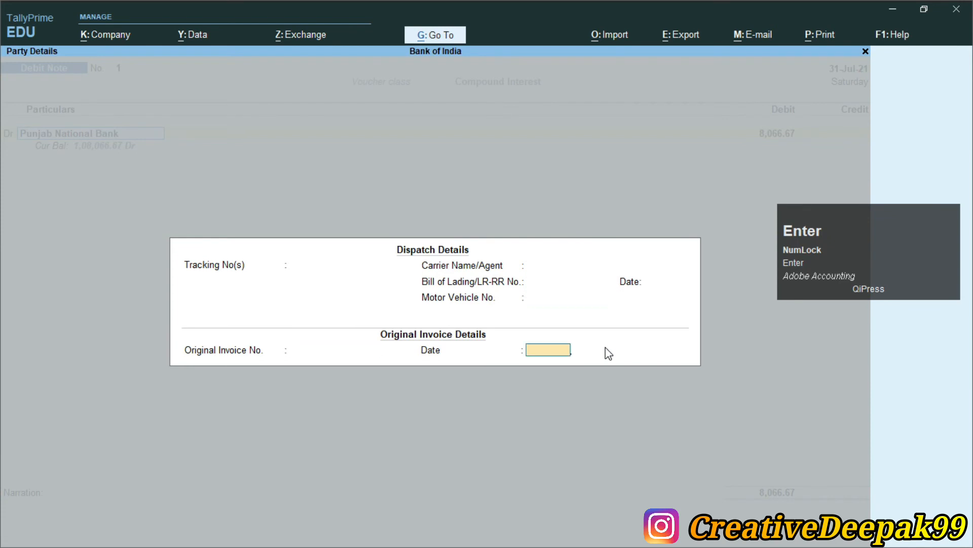
key(Return)
key(Return)
key(Return)
key(Return)
key(Return)
key(Return)
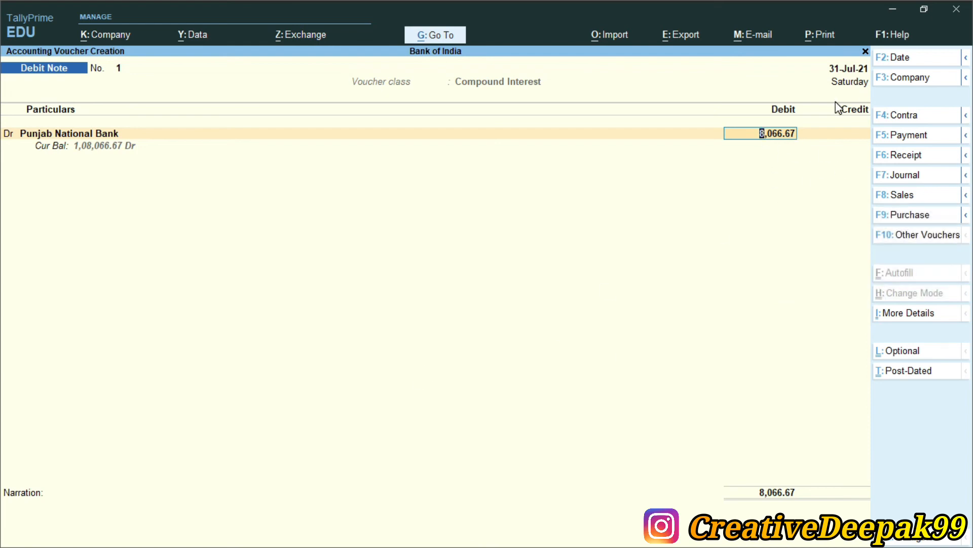
- Accept the debit amount and its Cheque/DD bank allocation for Punjab National Bank, leaving the instrument number and bank blank
key(ctrl+2)
drag(820, 57, 879, 79)
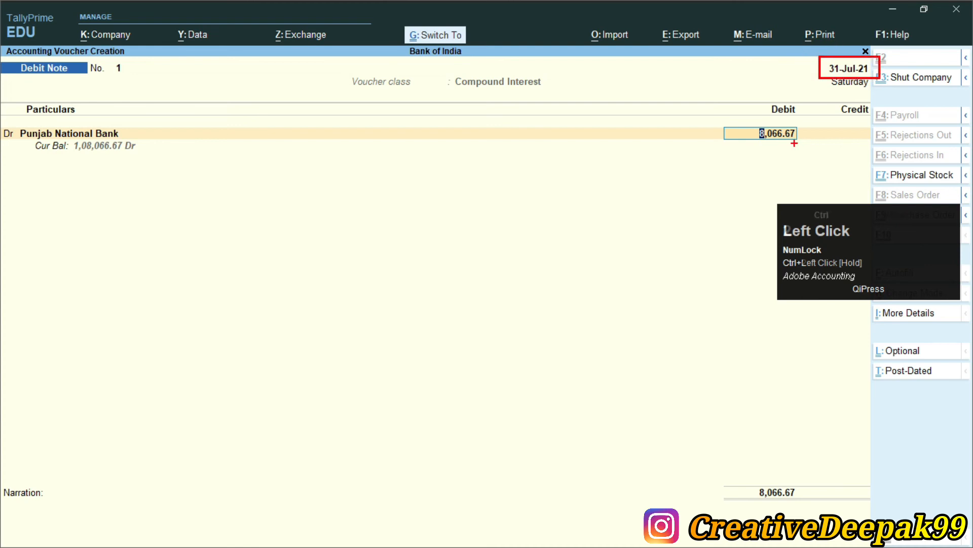
key(ctrl+2)
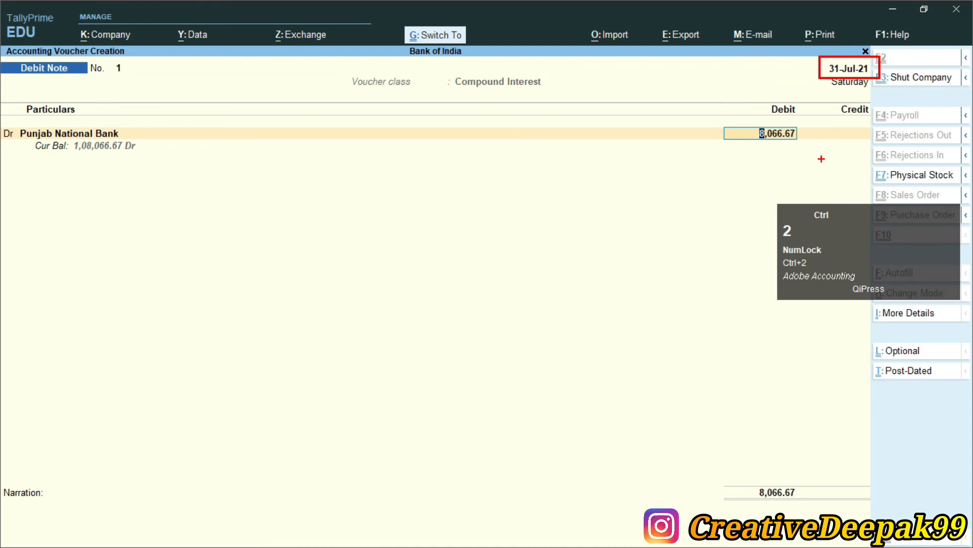
key(Return)
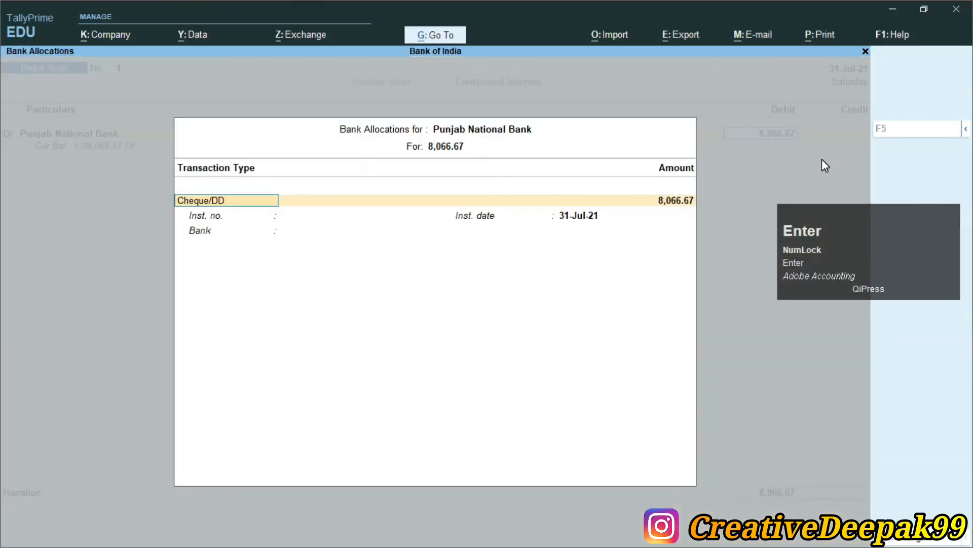
key(Return)
key(Return)
key(Return)
key(Return)
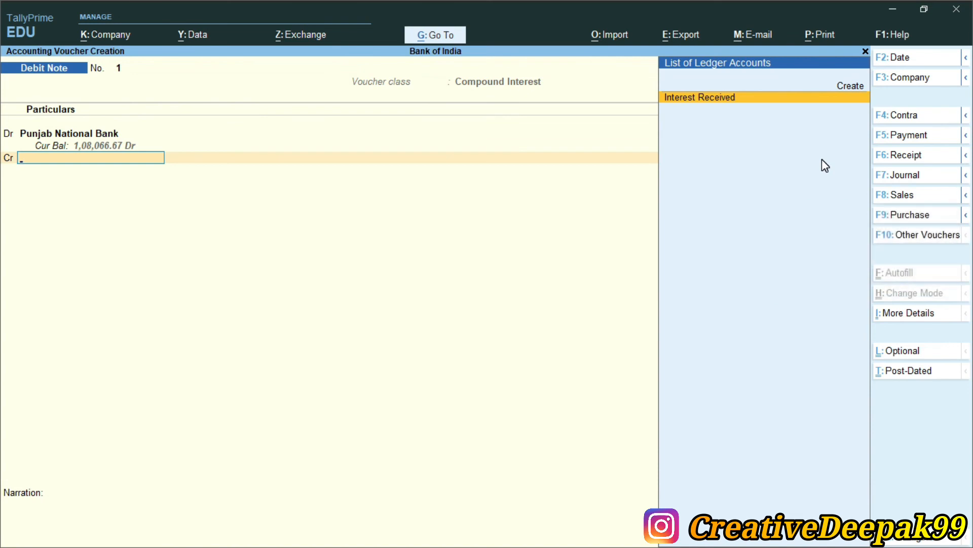
- Credit Interest Received with 8,066.67, save the Debit Note voucher and return to the Gateway of Tally
key(Return)
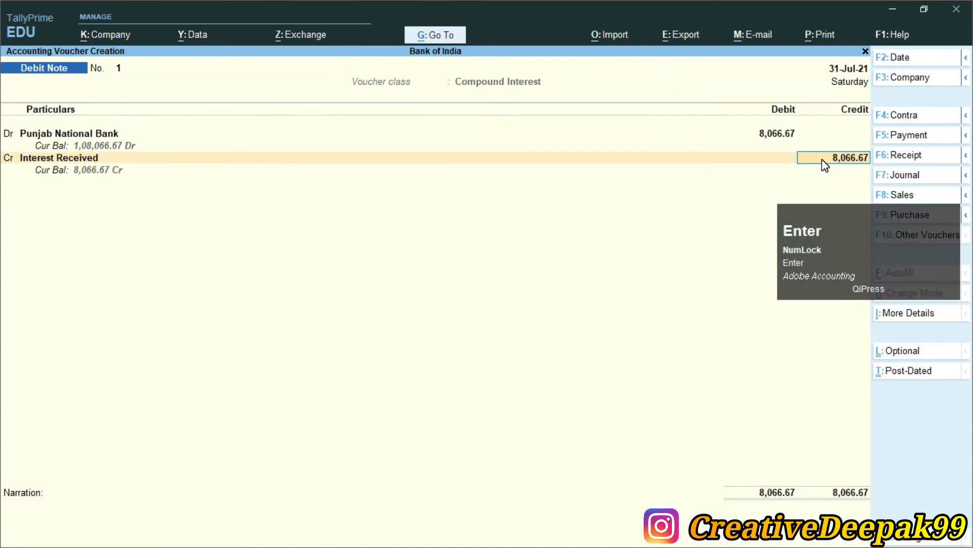
key(Return)
key(Return)
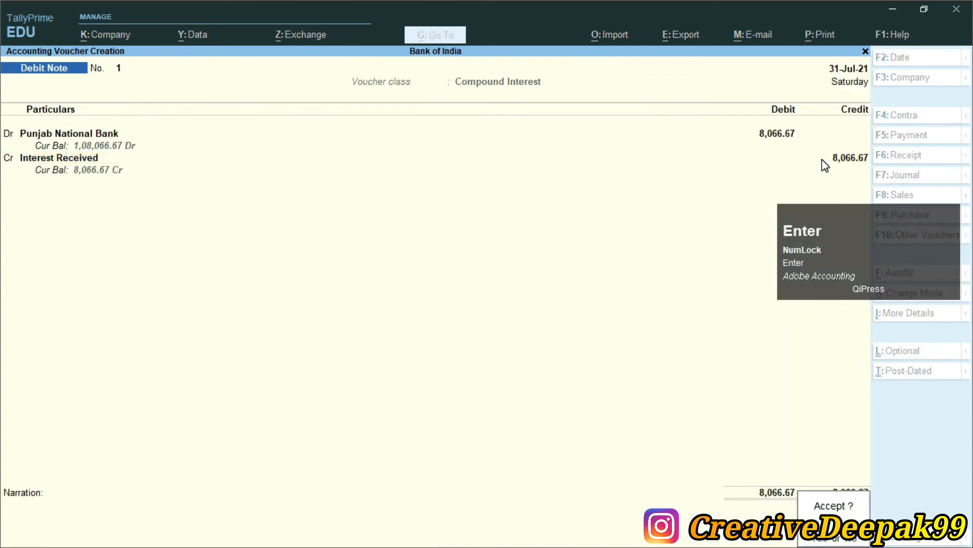
key(Return)
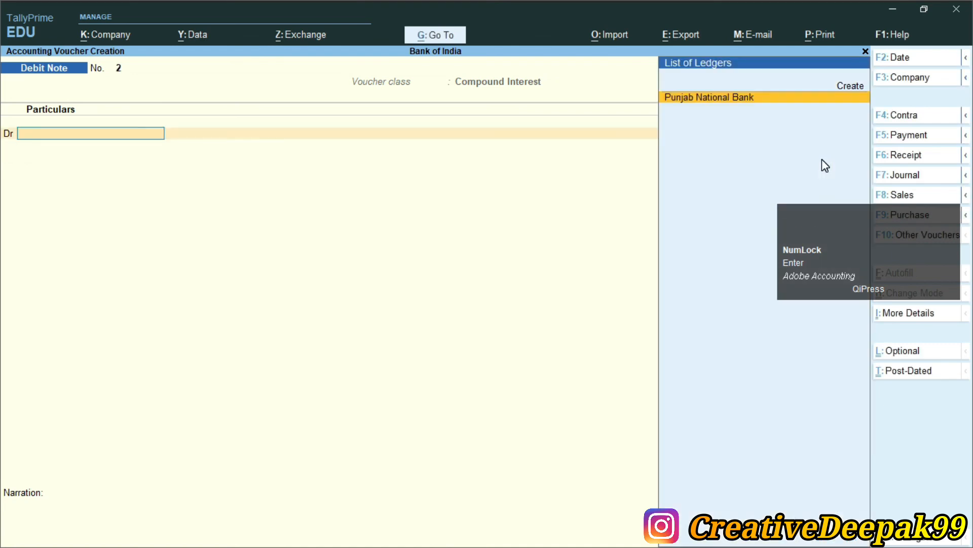
key(Escape)
key(Return)
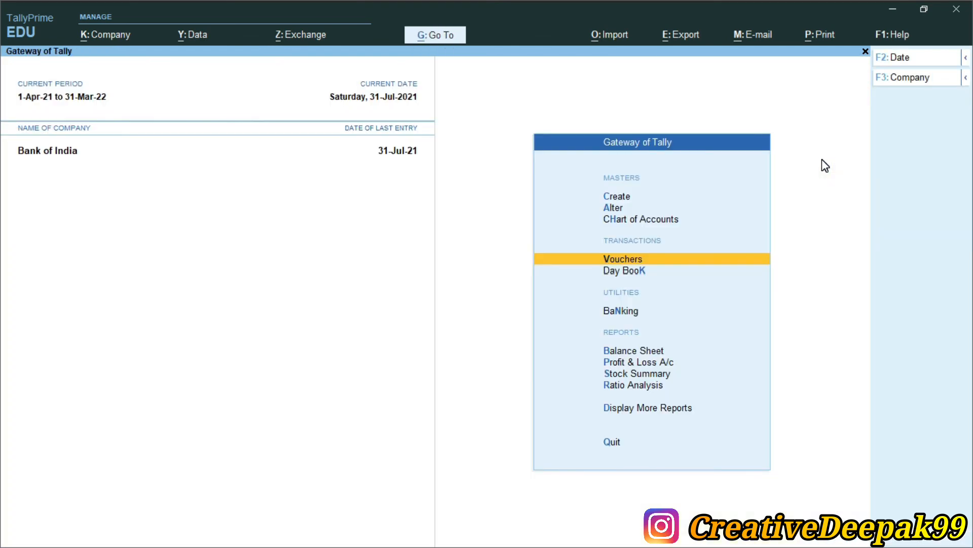
- Open the Interest Calculations reports under Statements of Accounts
key(Down)
key(Down)
key(Down)
key(Down)
key(Down)
key(Down)
key(Down)
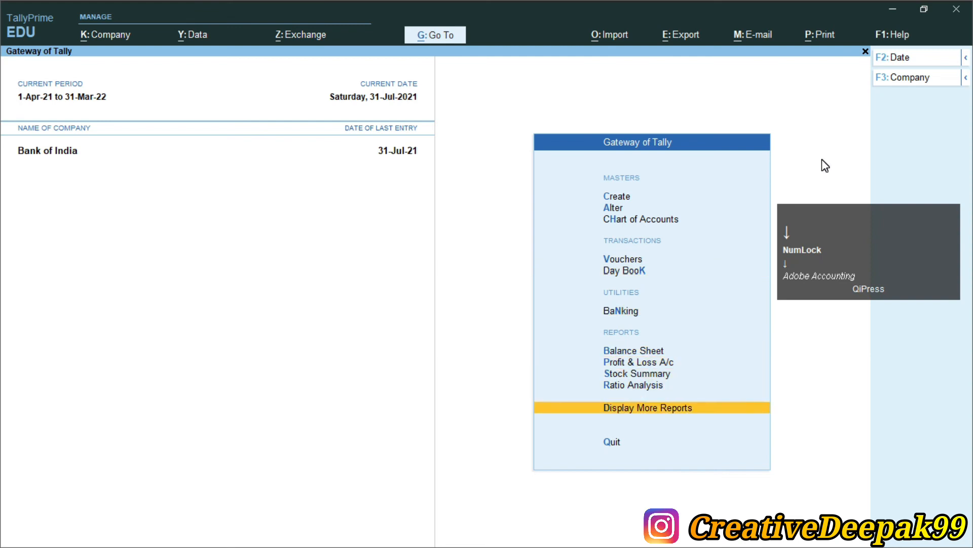
key(Return)
key(Down)
key(Down)
key(Down)
key(Down)
key(Down)
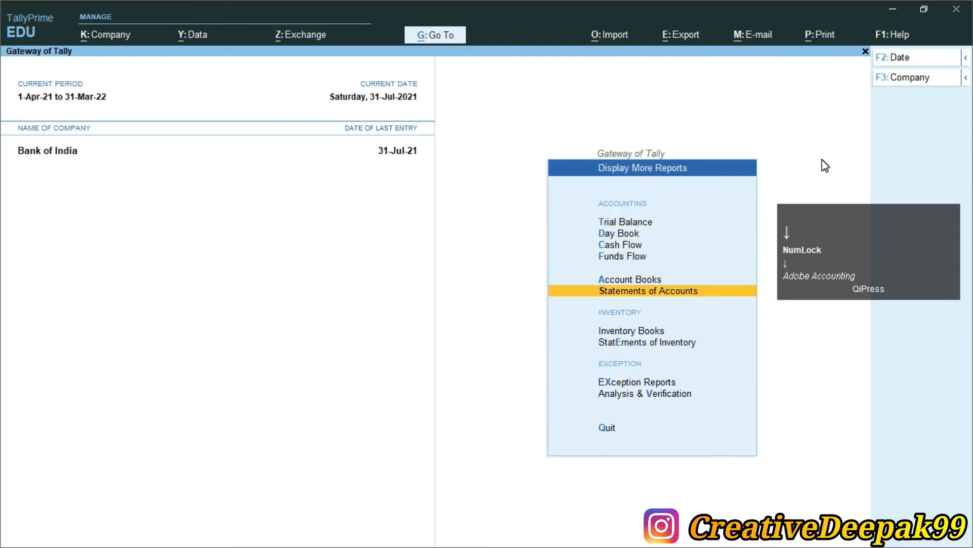
key(Return)
key(Down)
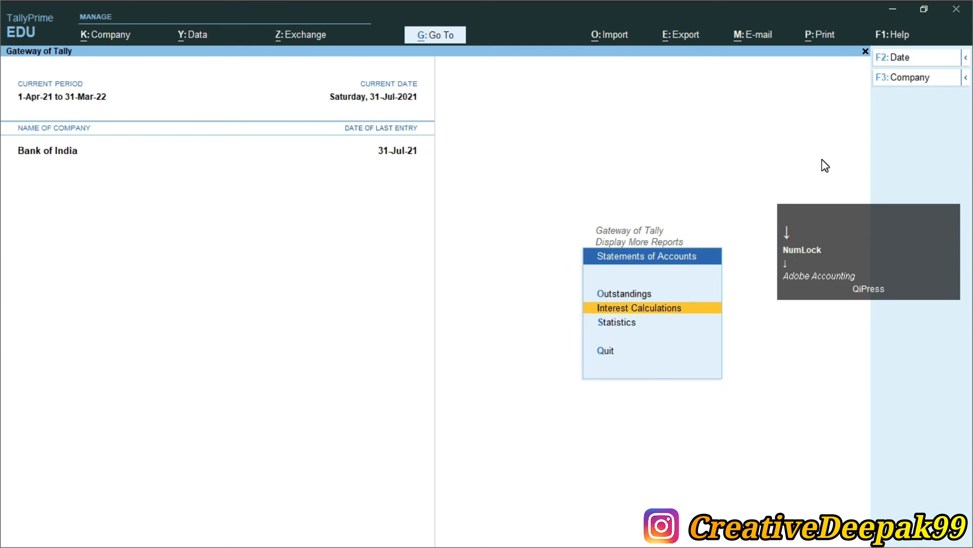
key(Return)
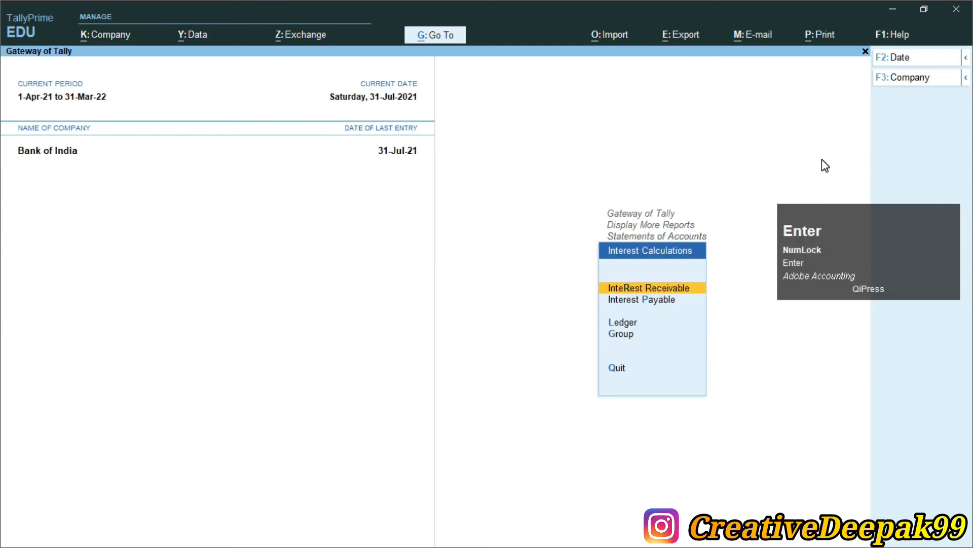
- Display the ledger-wise interest calculation for Punjab National Bank
key(Down)
key(Down)
key(Return)
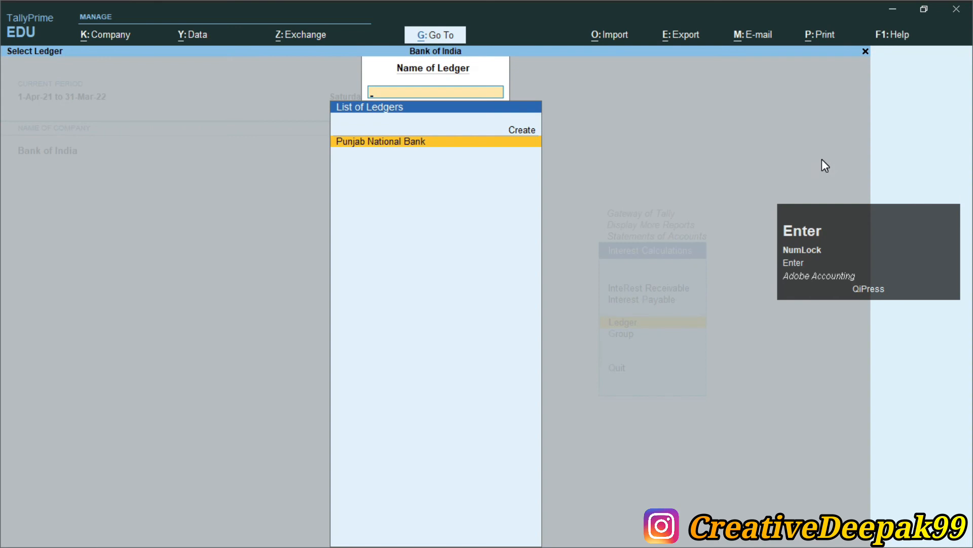
key(Return)
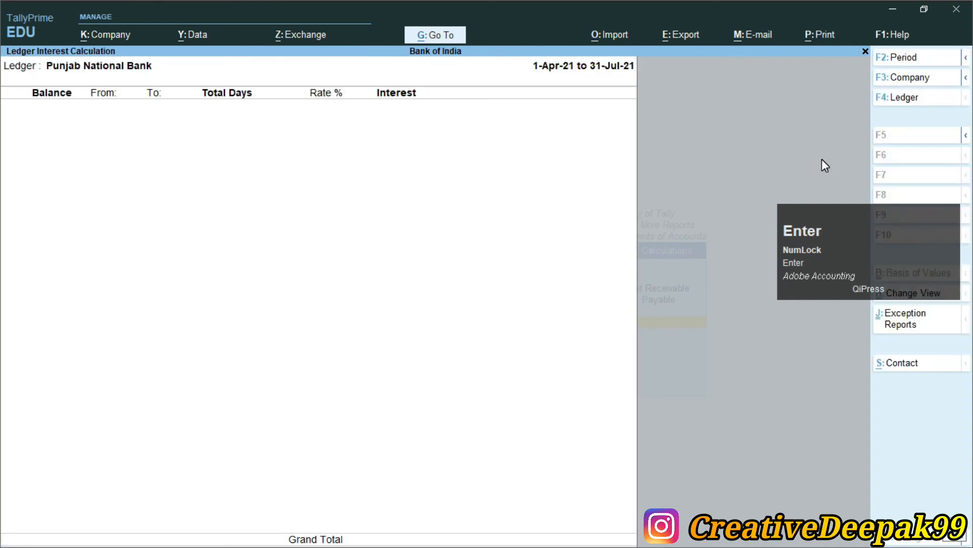
key(ctrl+2)
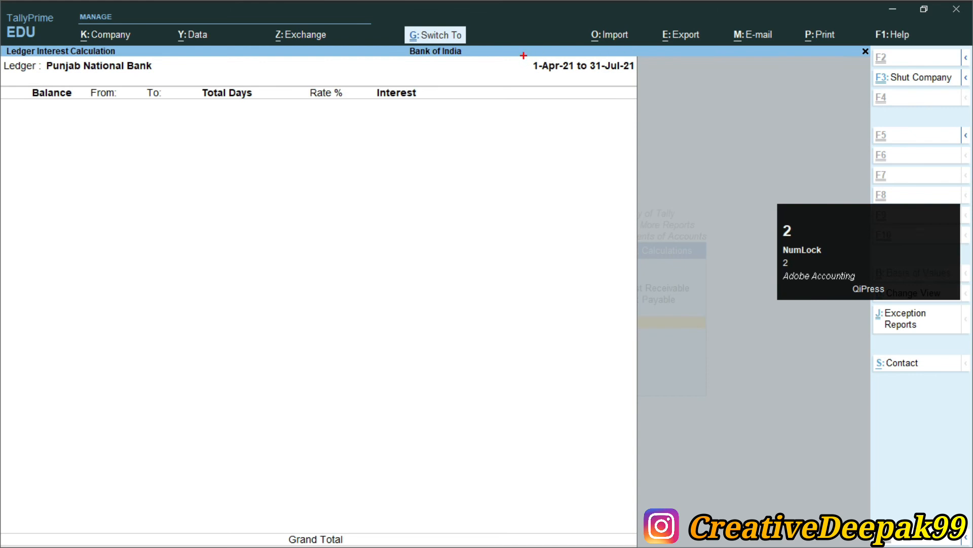
drag(524, 56, 646, 83)
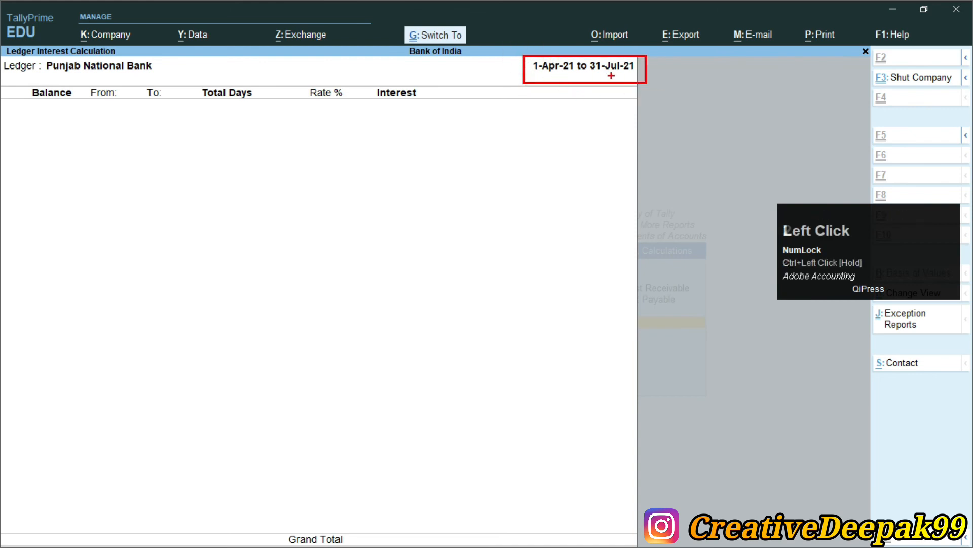
key(2)
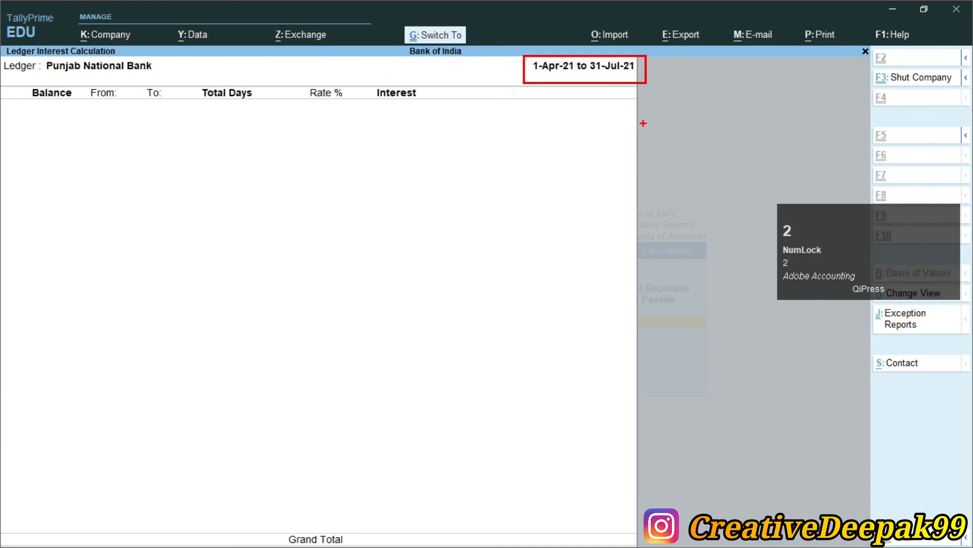
key(Escape)
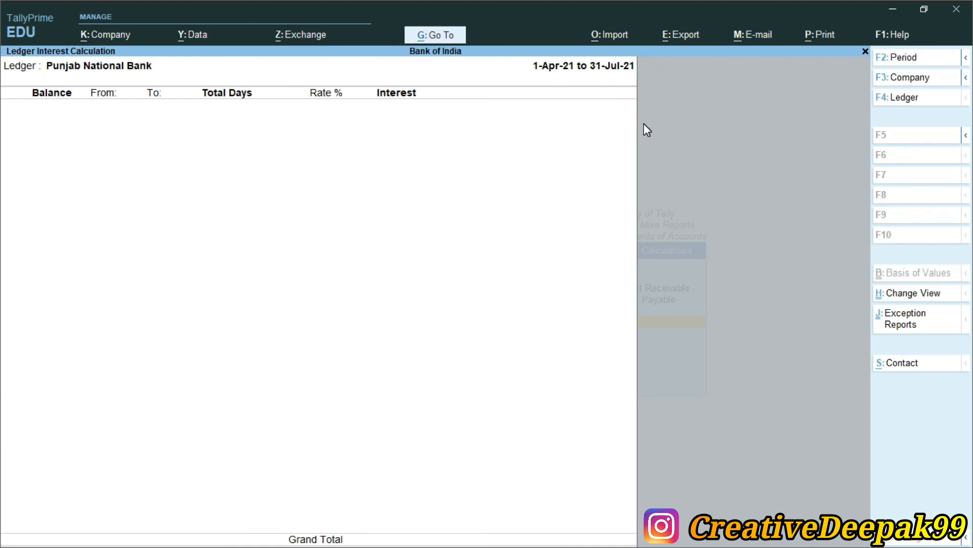
- Set the Punjab National Bank interest report's period from 1-4-2021 to 1-8-2021
key(F2)
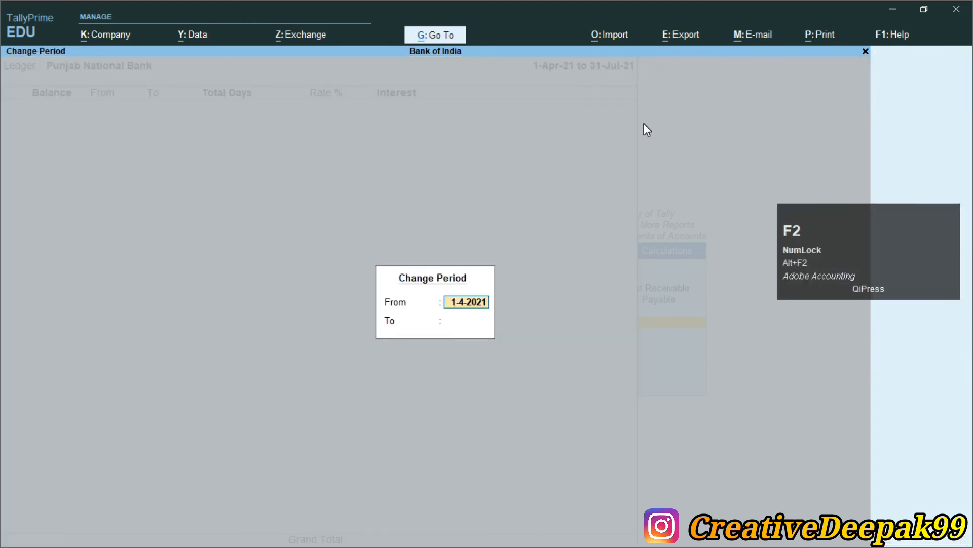
key(Return)
text(1.8)
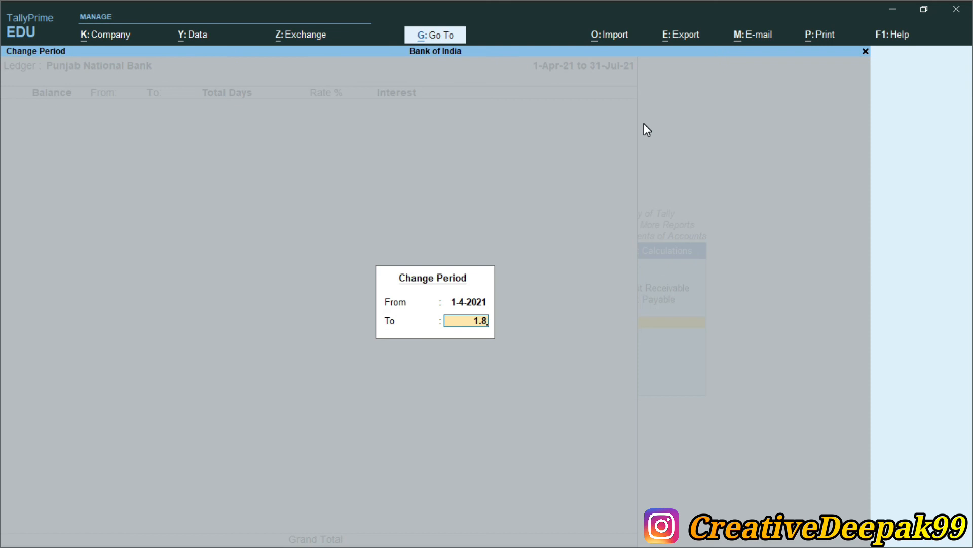
key(Return)
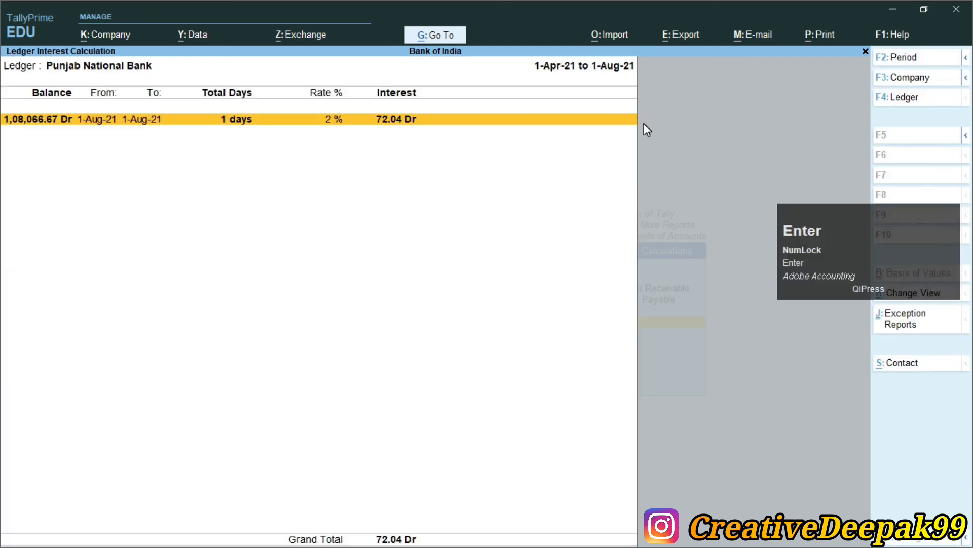
- Examine the balance, from and to dates, total days and interest amount in the Punjab National Bank interest calculation
key(ctrl+2)
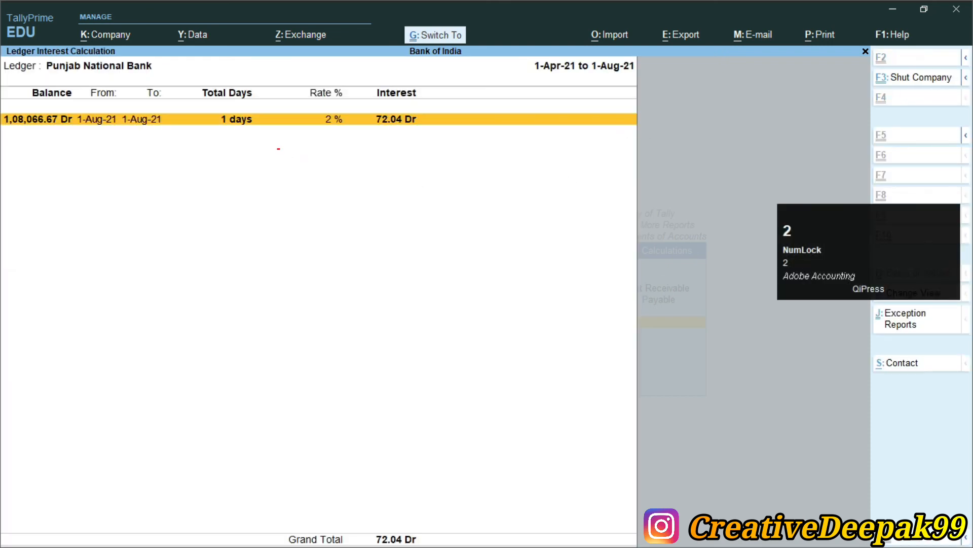
mouse_move(212, 107)
mouse_down()
mouse_move(241, 135)
mouse_move(265, 135)
mouse_up()
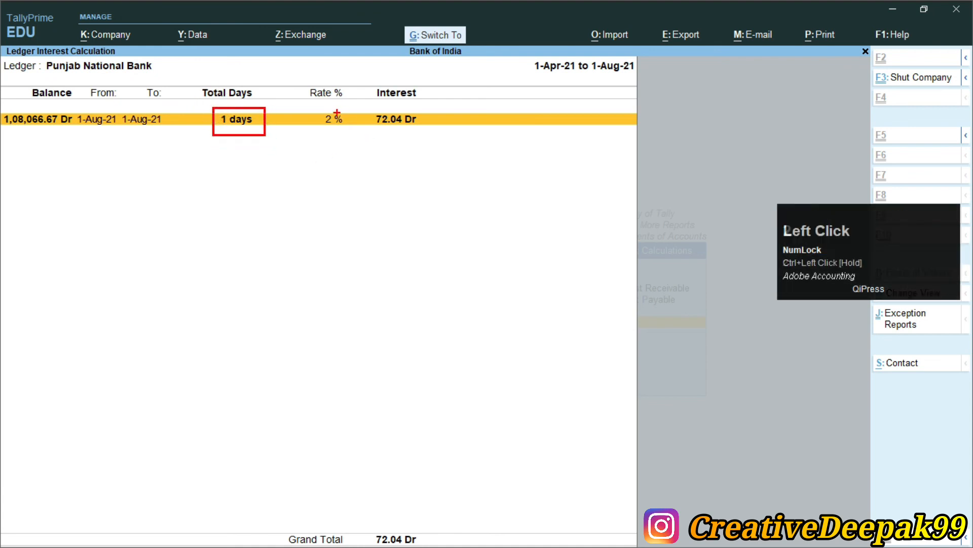
drag(369, 106, 430, 135)
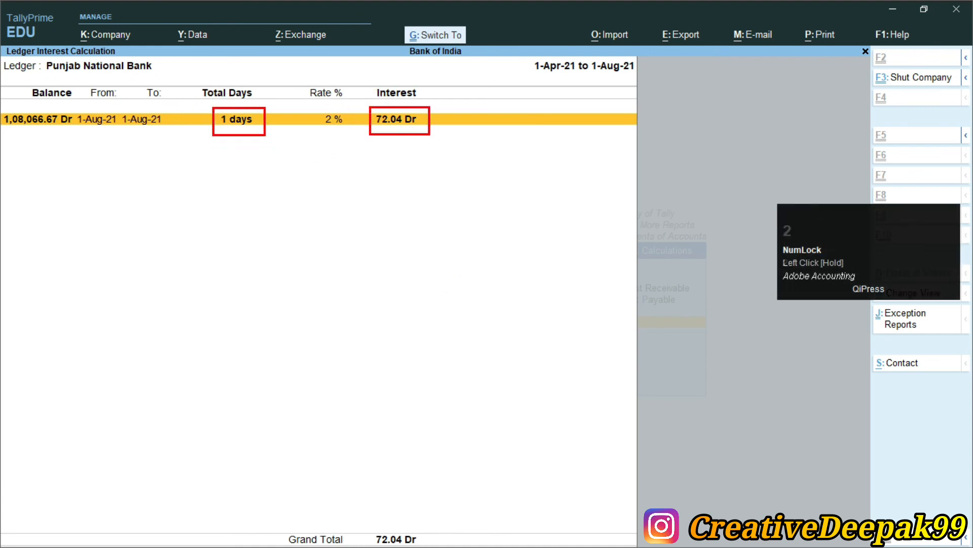
key(2)
mouse_move(1, 108)
mouse_down()
mouse_move(48, 137)
mouse_move(77, 138)
mouse_up()
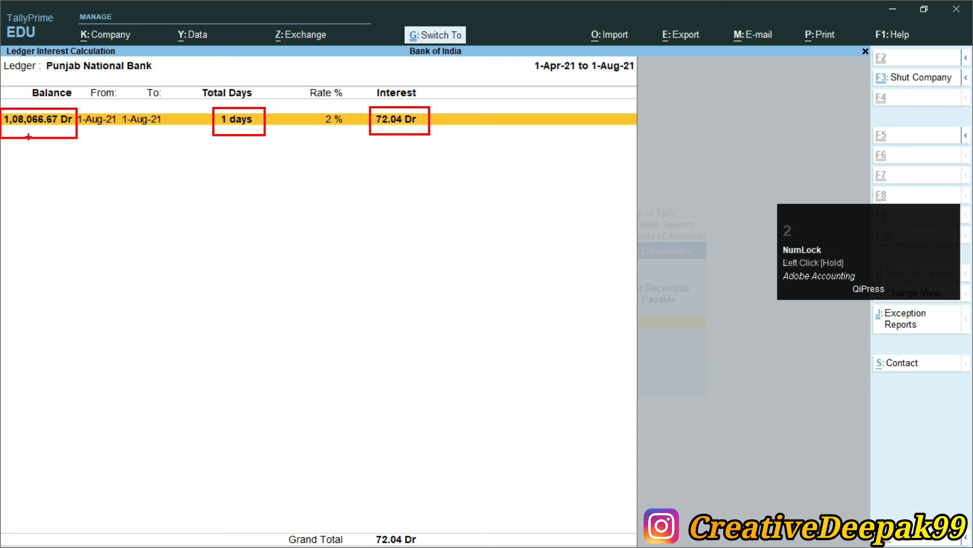
key(2)
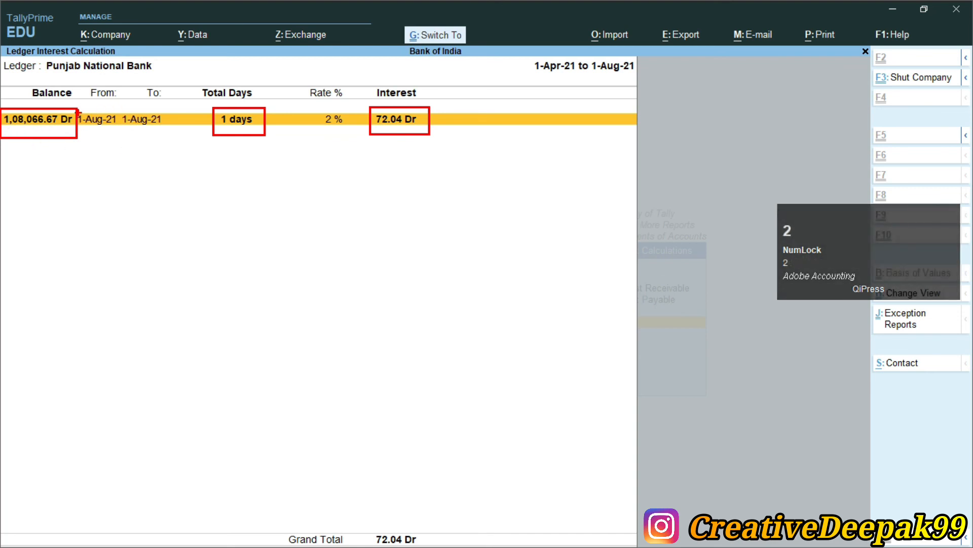
key(Escape)
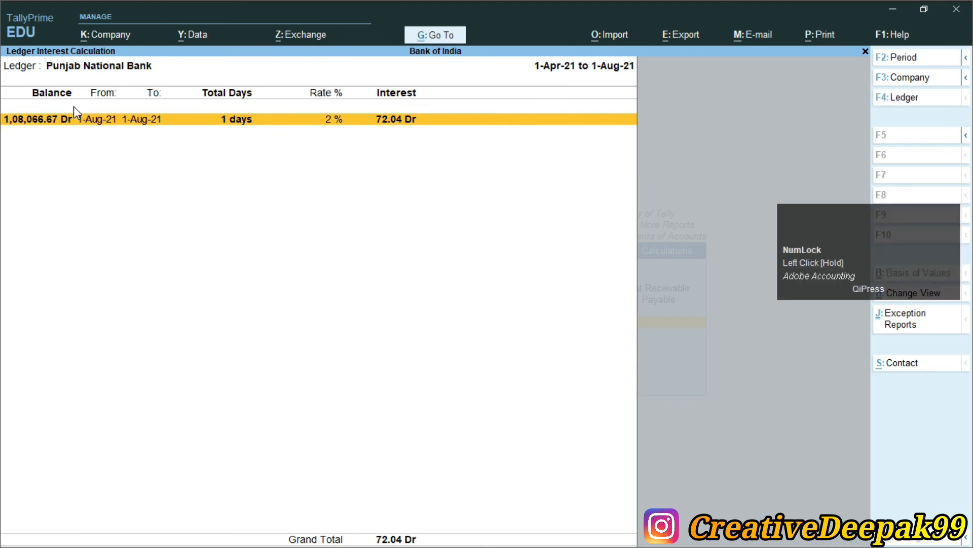
key(ctrl+2)
mouse_move(71, 107)
mouse_down()
mouse_move(95, 138)
mouse_move(175, 141)
mouse_up()
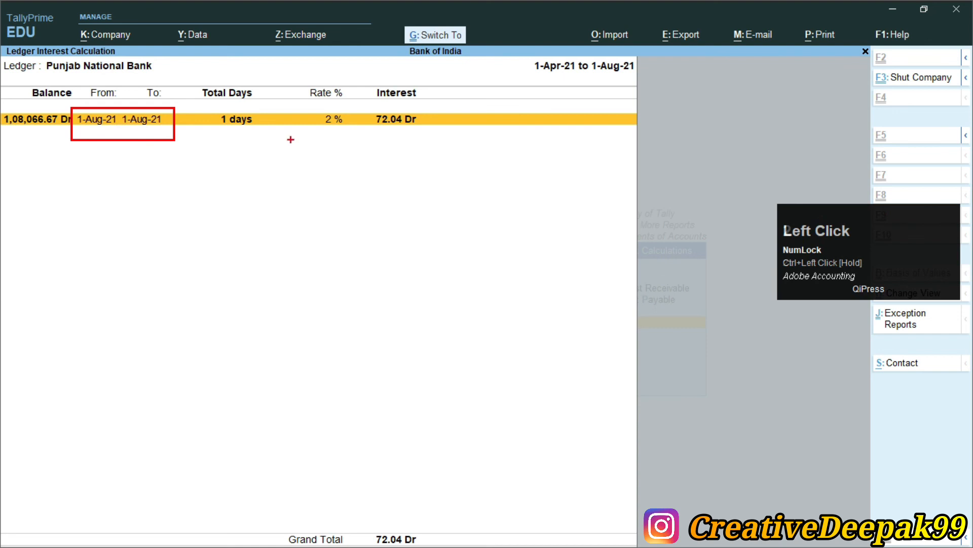
key(2)
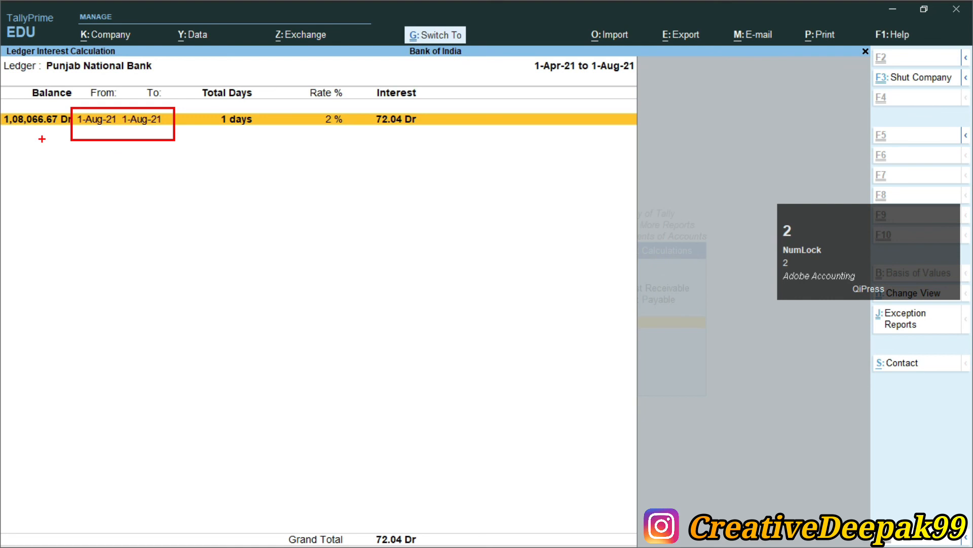
- Close the ledger interest calculation and ledger selection, and return to the Display More Reports menu
key(Escape)
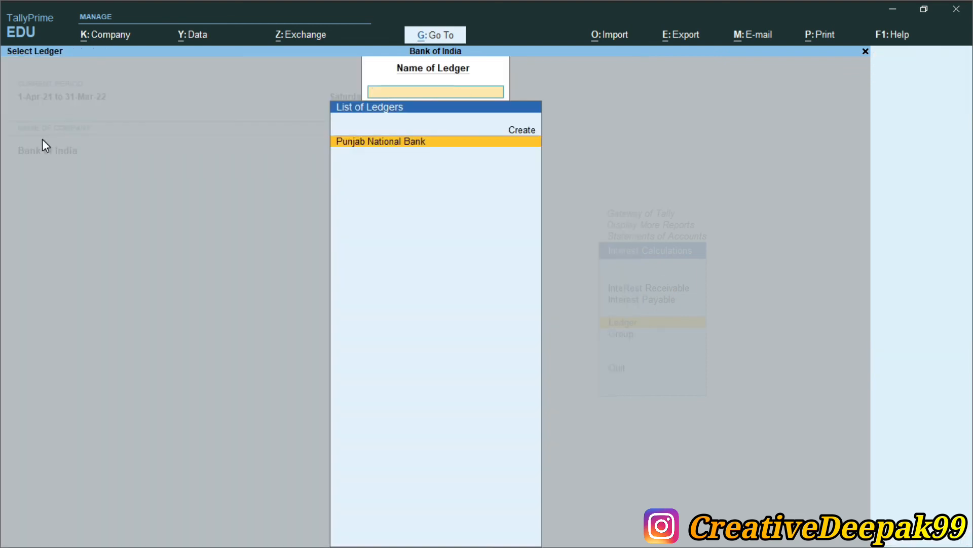
key(Escape)
key(Escape)
key(Escape)
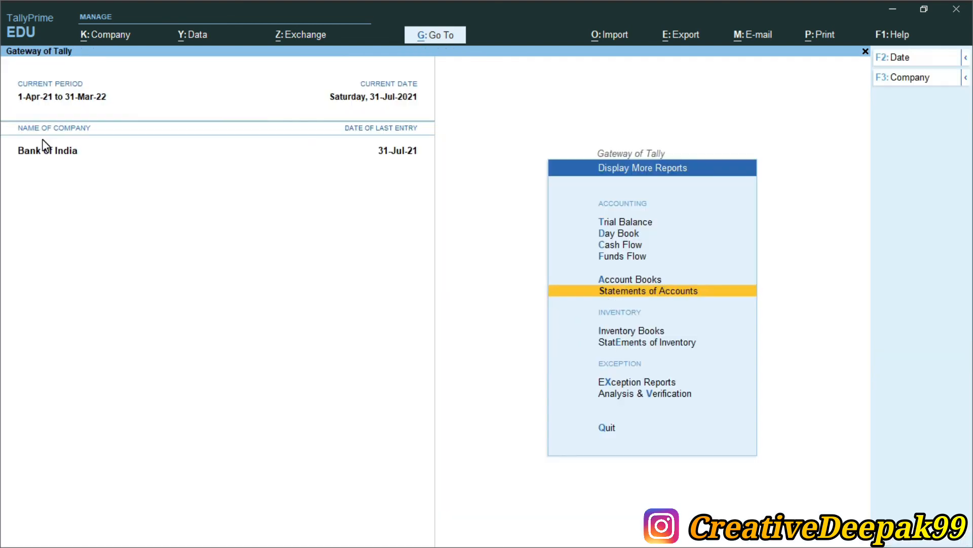